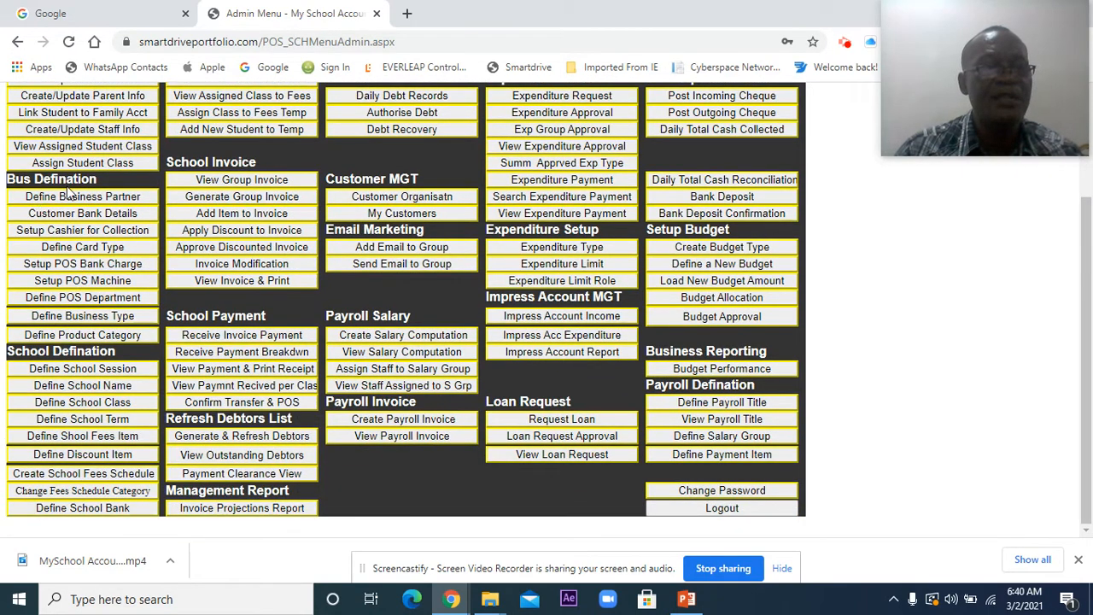
Step: Add a new school session named "2022/2023 Academic Session" and return to the administrator menu
scroll(68, 223, up, 3)
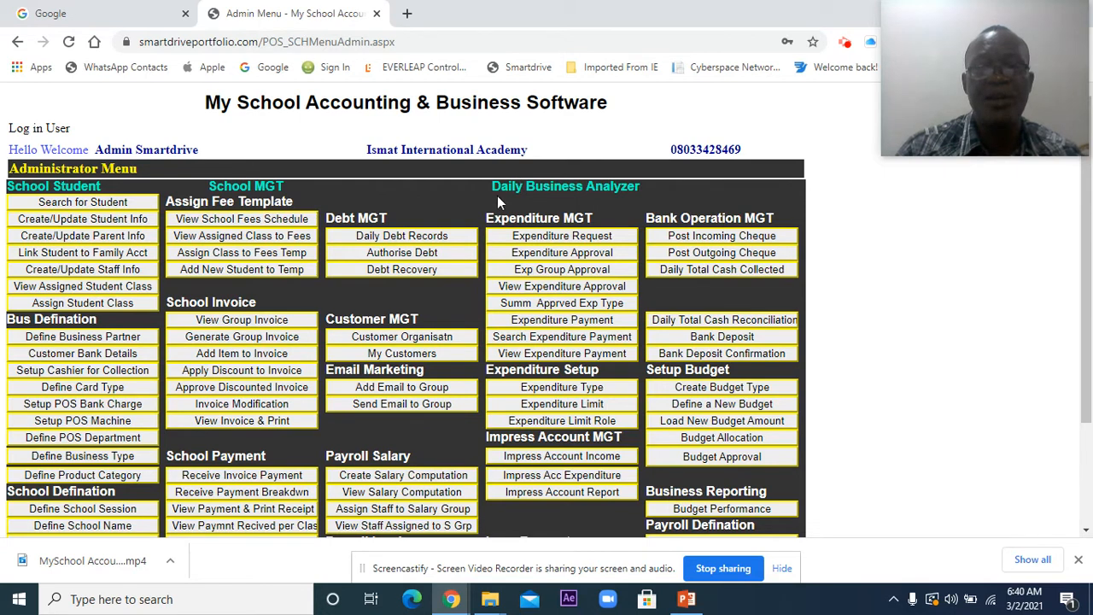
scroll(610, 255, down, 2)
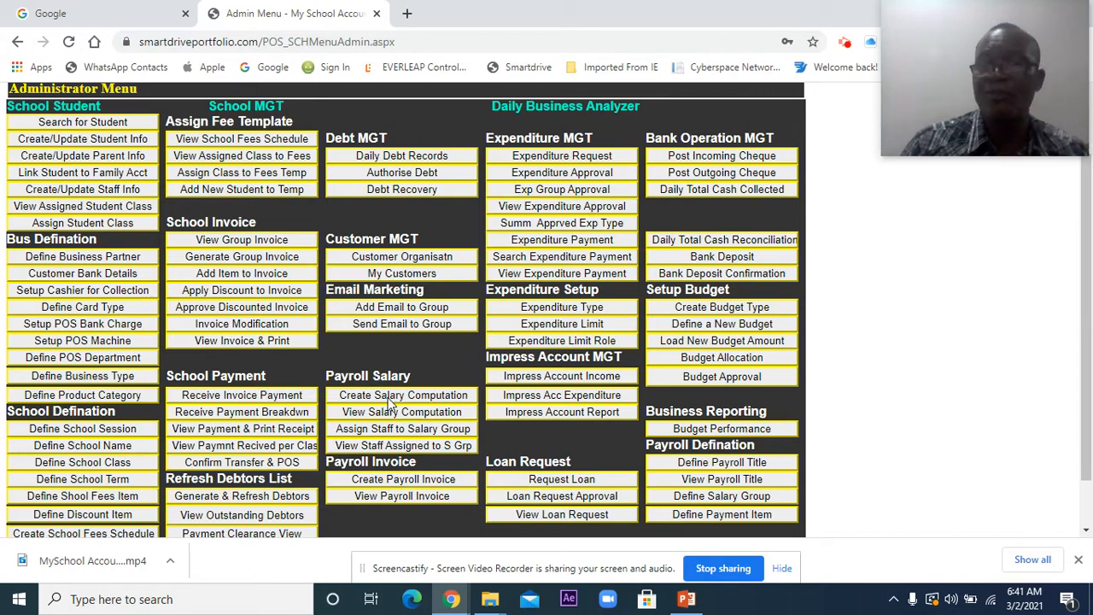
scroll(389, 403, down, 1)
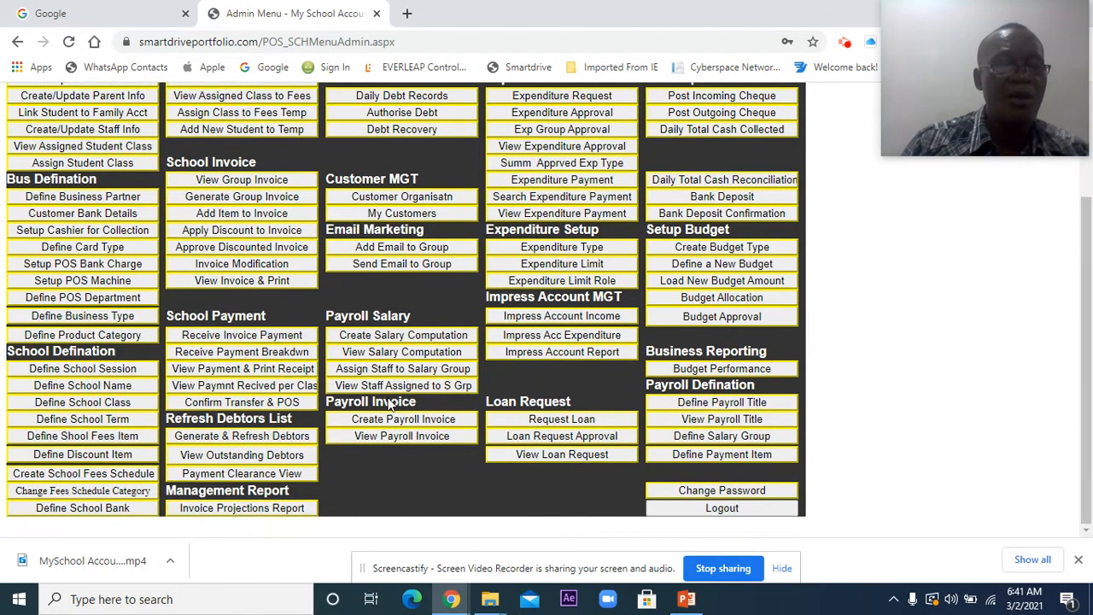
click(60, 372)
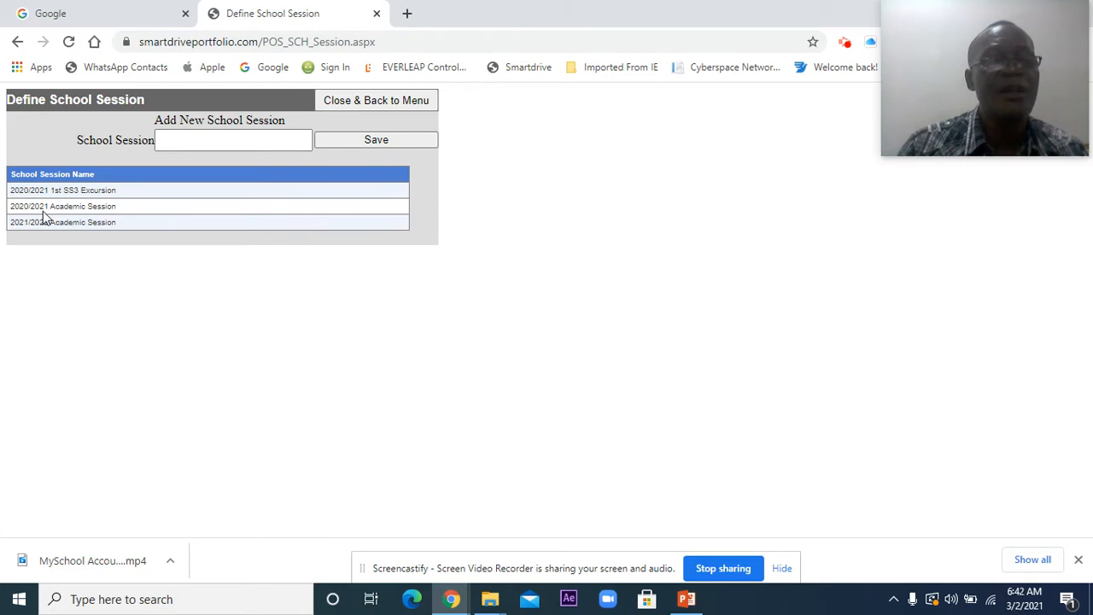
click(185, 140)
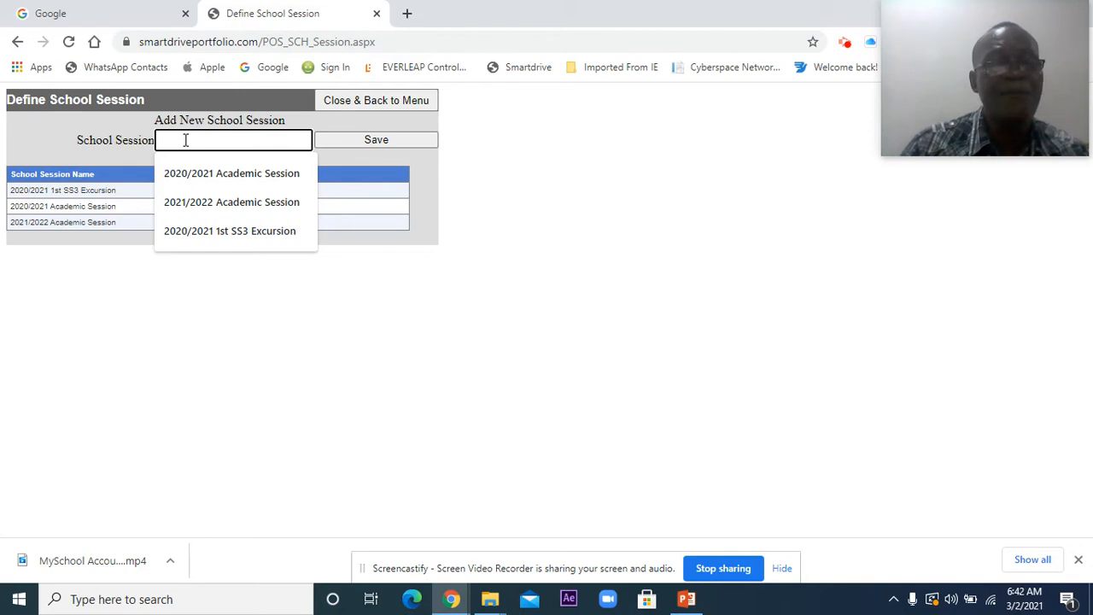
click(196, 200)
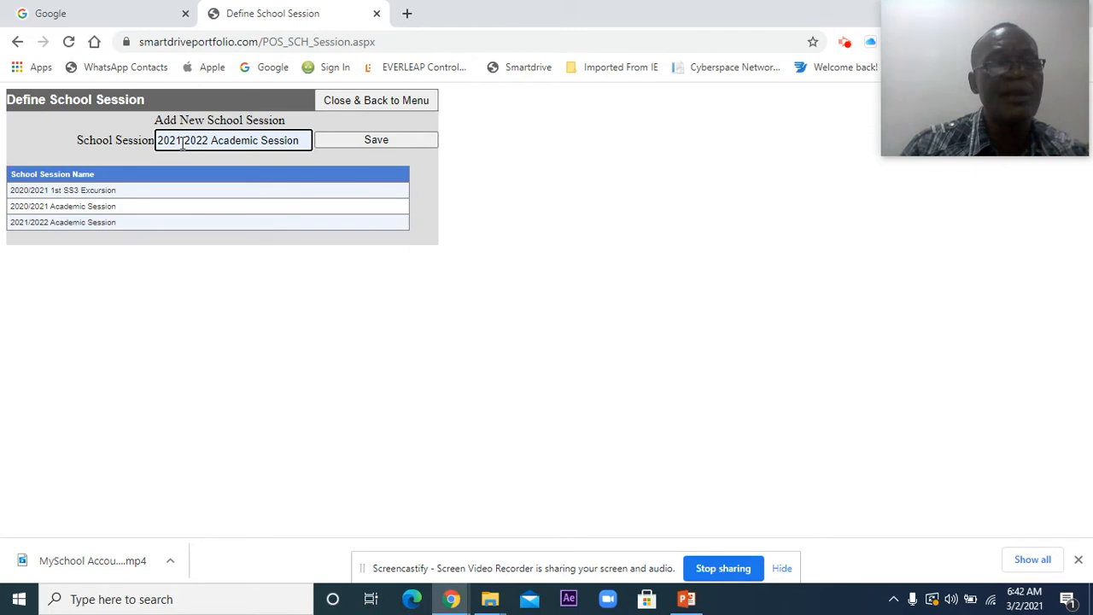
key(BackSpace)
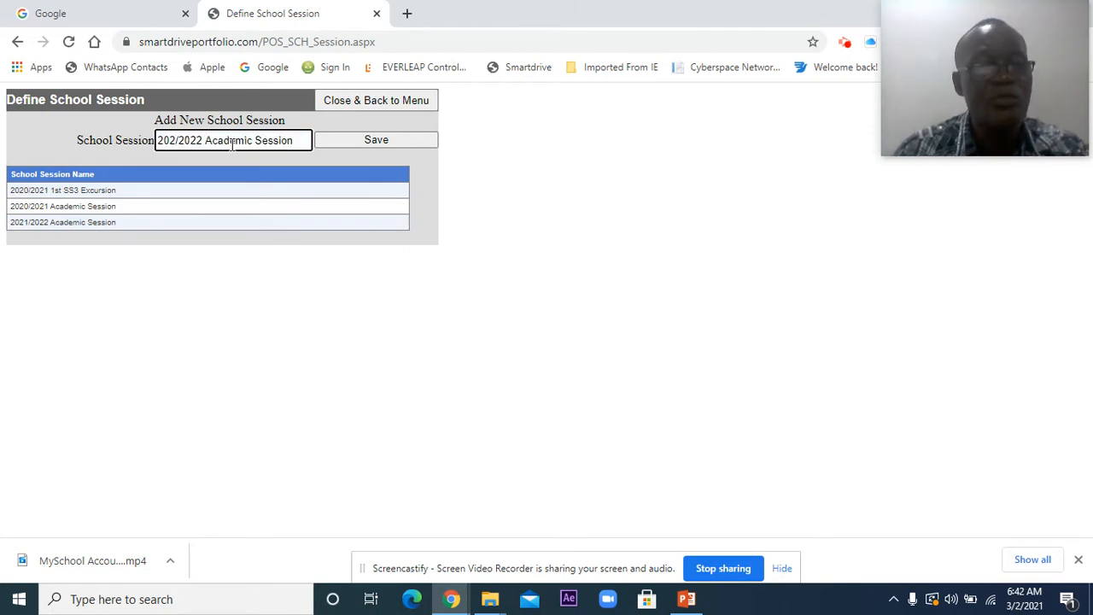
text(2)
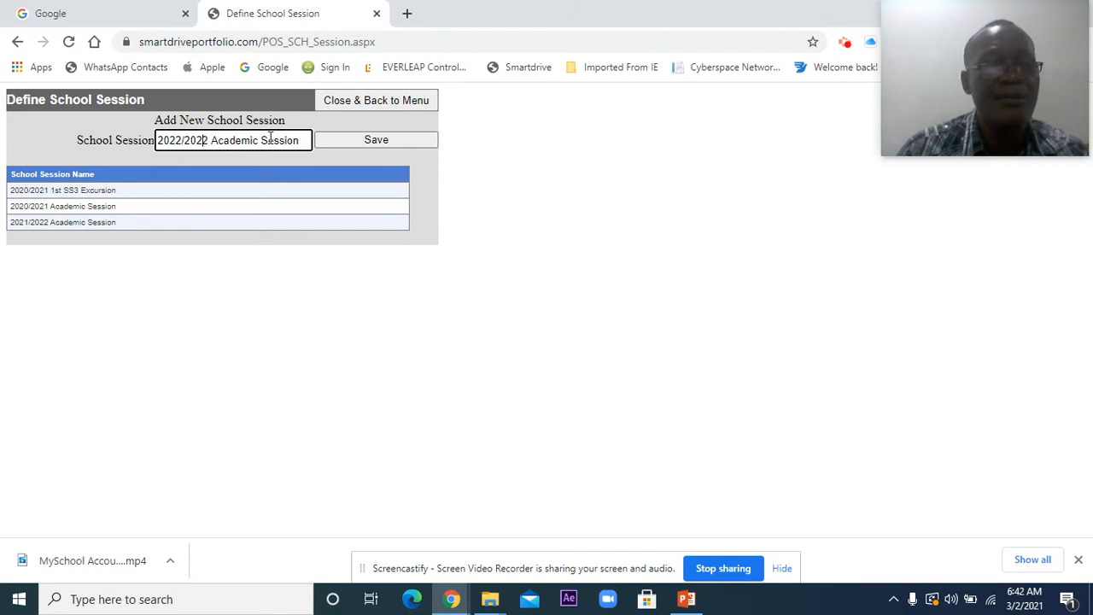
key(BackSpace)
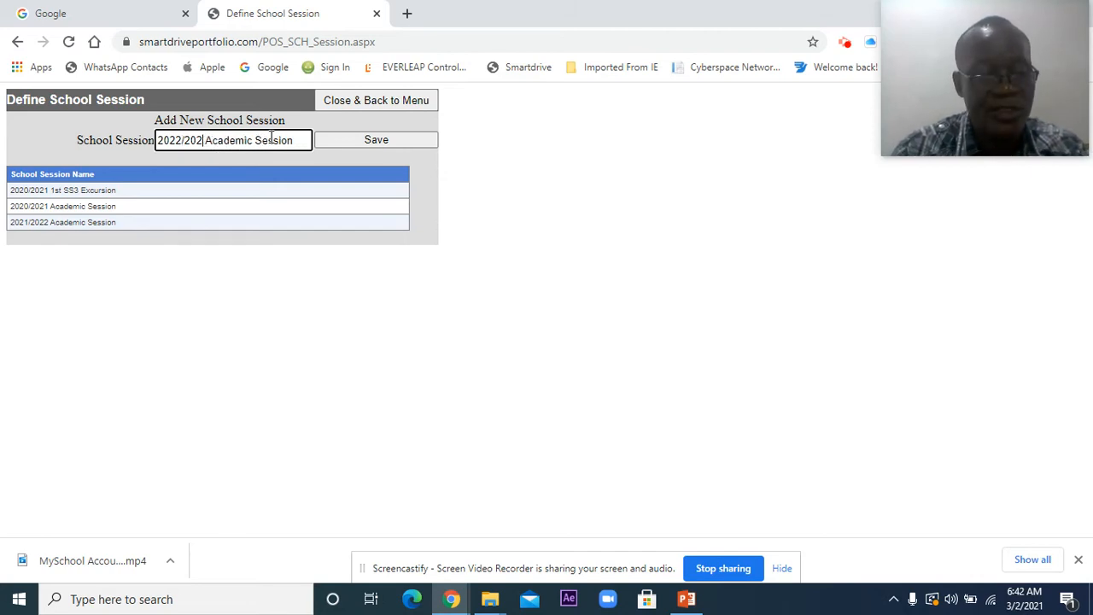
text(3)
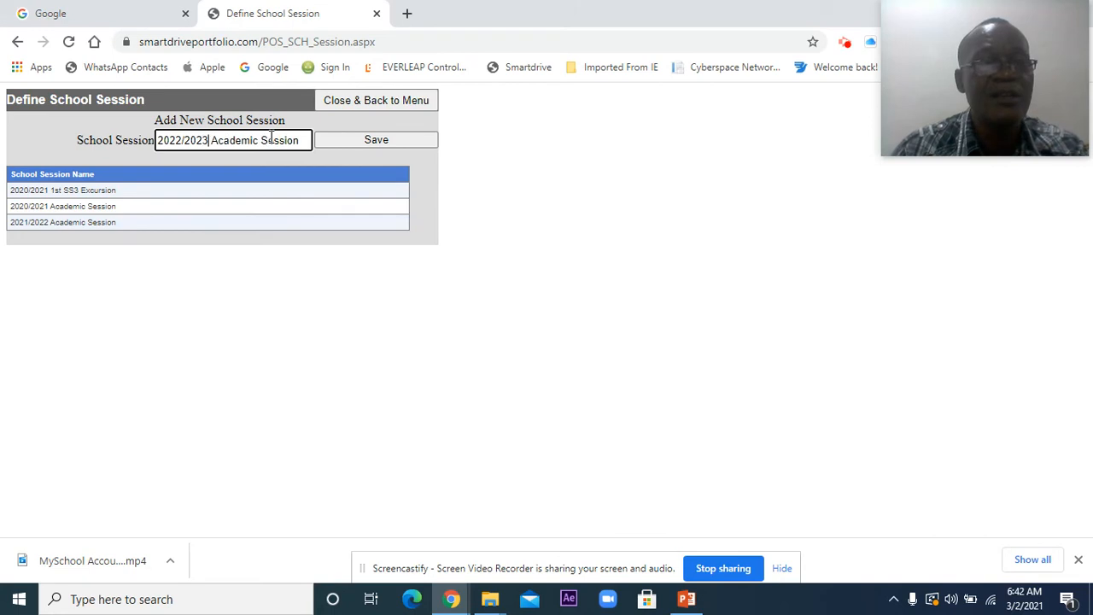
click(378, 138)
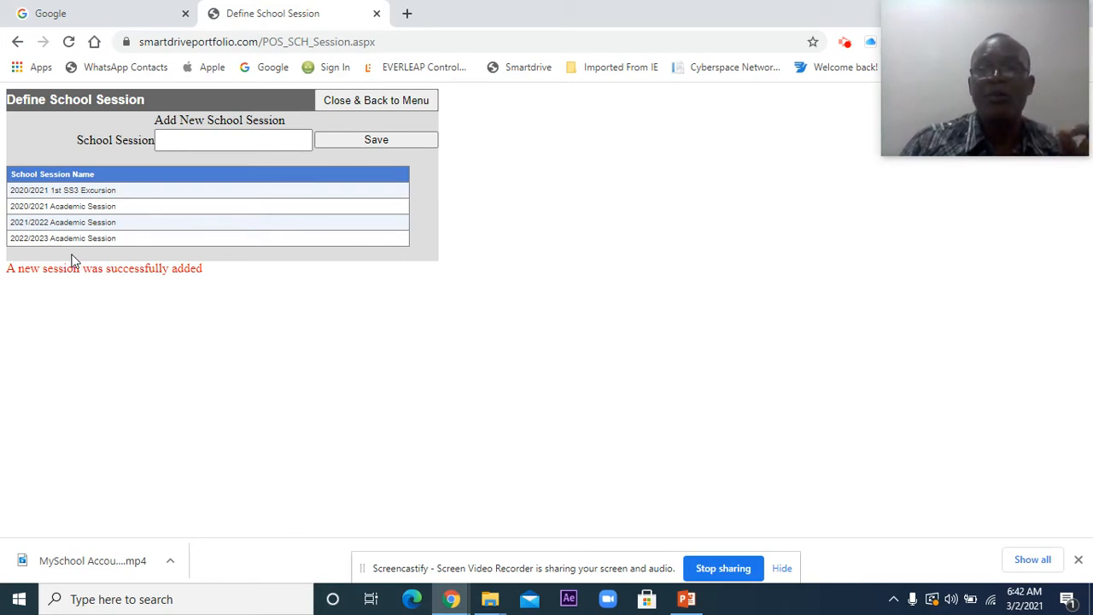
click(332, 100)
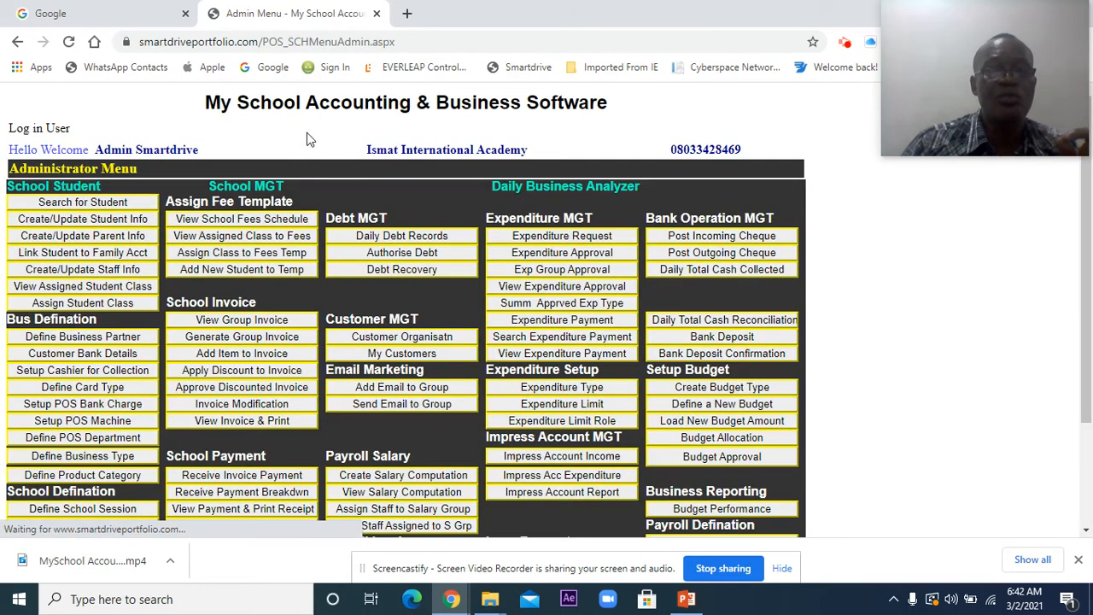
Step: Review the school names defined for the 2020/2021 Academic Session and return to the administrator menu
scroll(139, 384, down, 2)
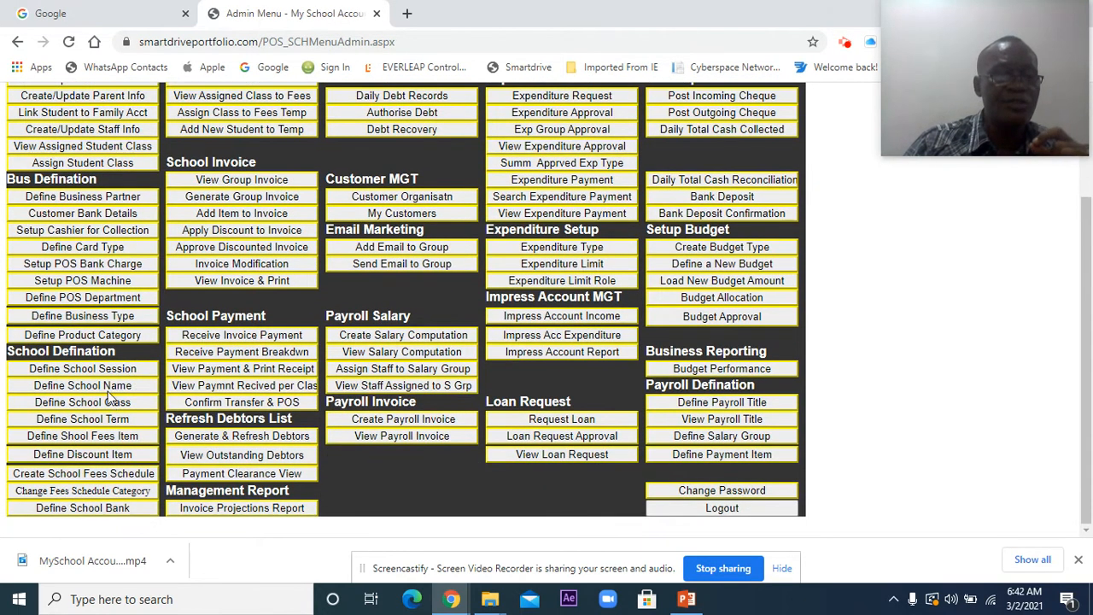
click(109, 388)
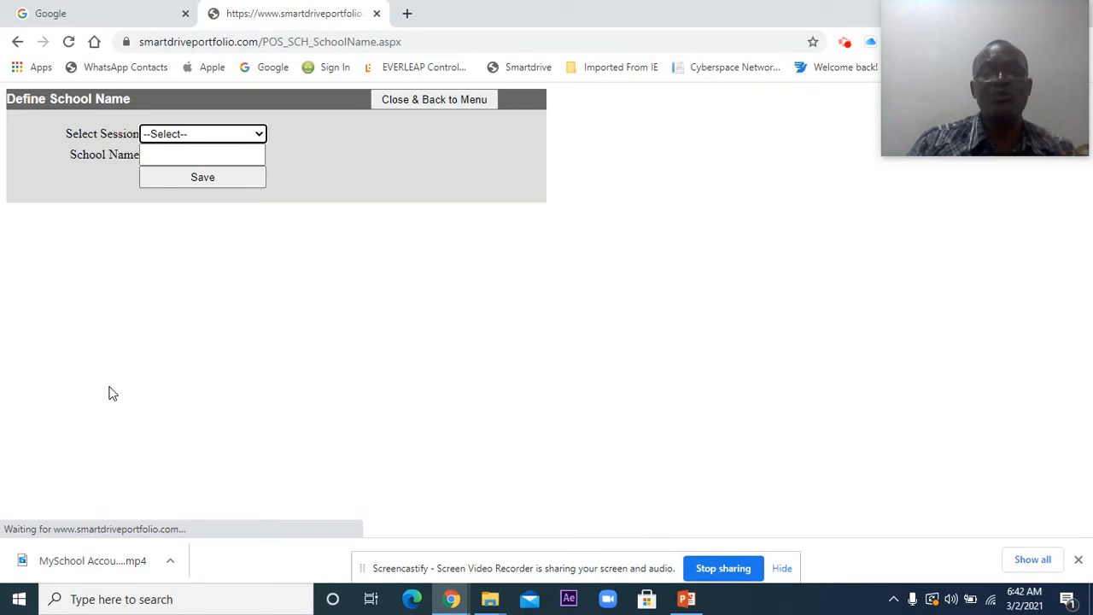
click(236, 134)
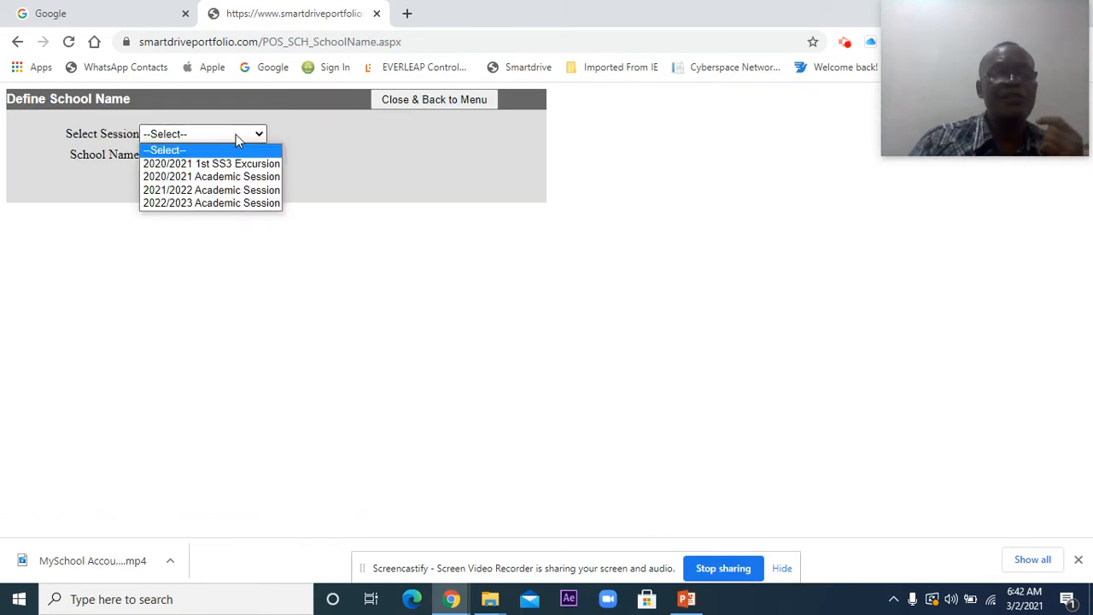
click(222, 181)
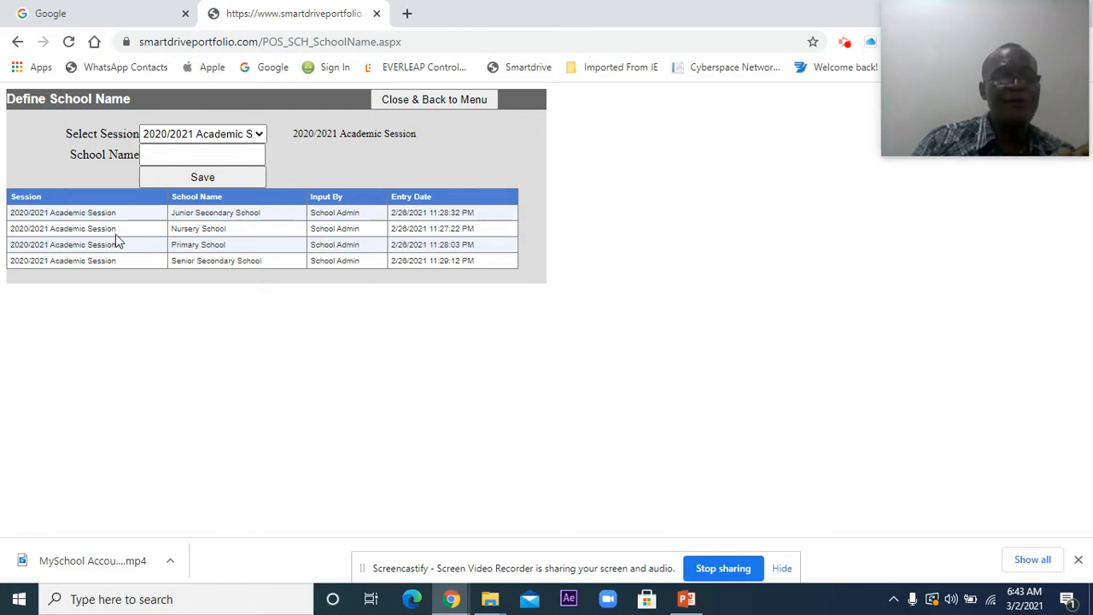
key(ctrl+plus)
key(ctrl+plus)
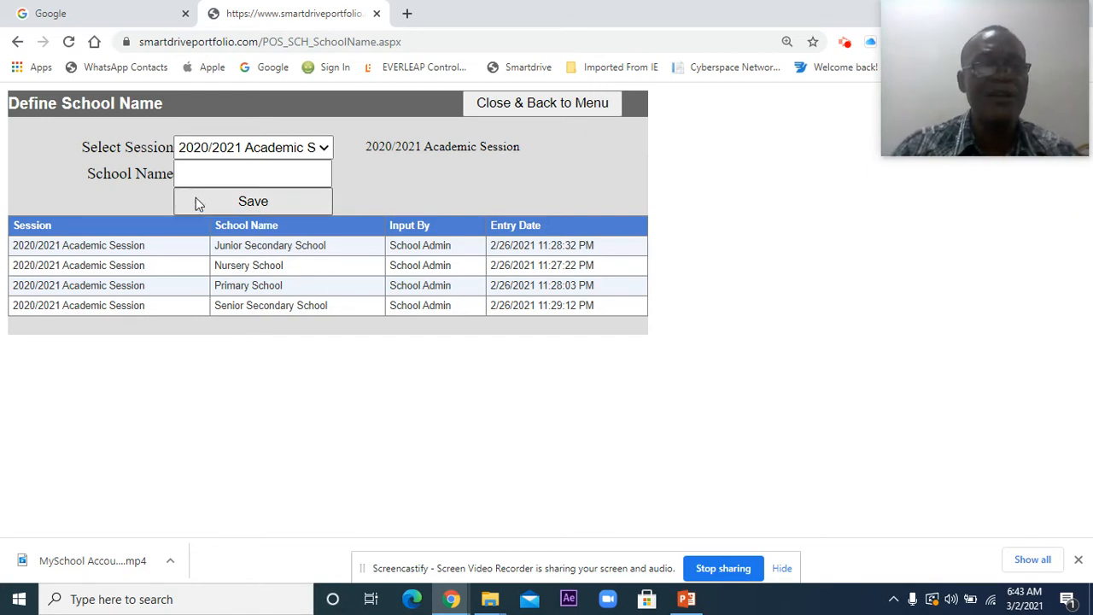
click(213, 176)
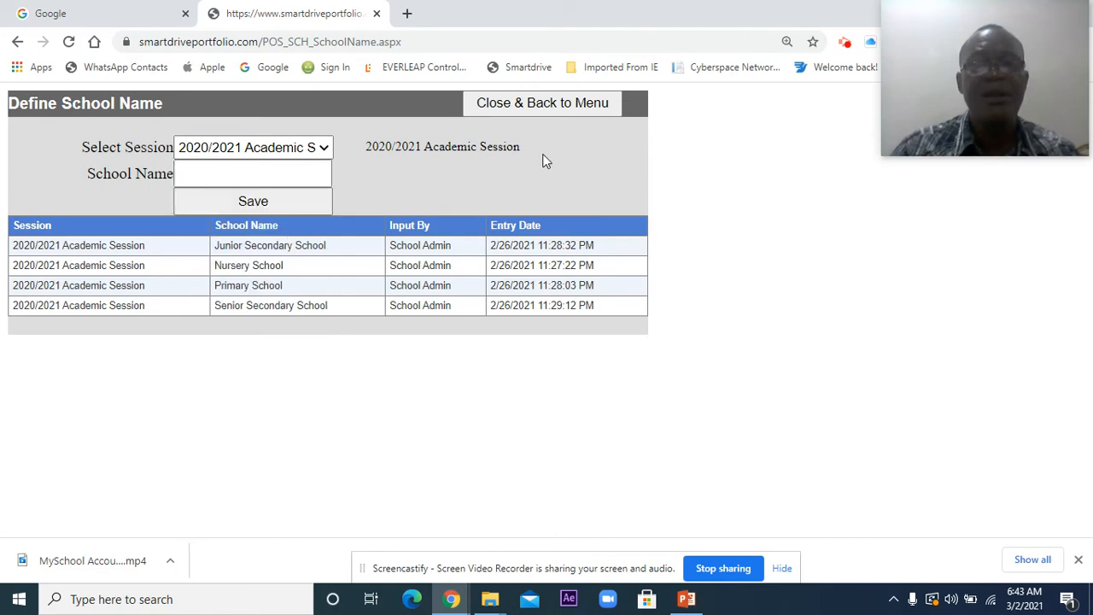
click(538, 107)
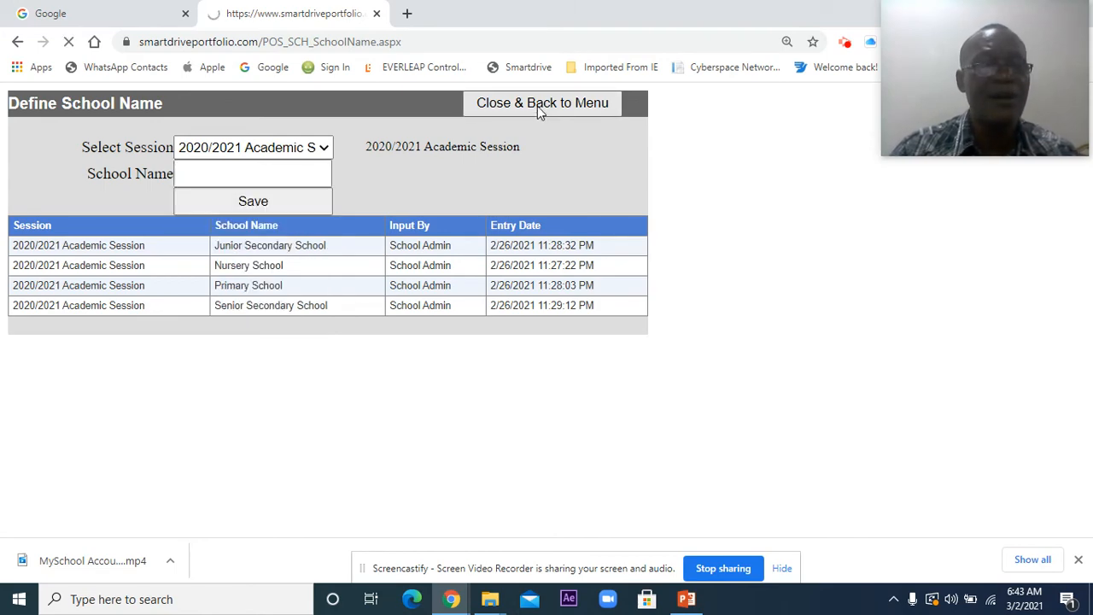
Step: In the school class definitions, list the Junior Secondary School classes for the 2020/2021 Academic Session
scroll(168, 433, down, 5)
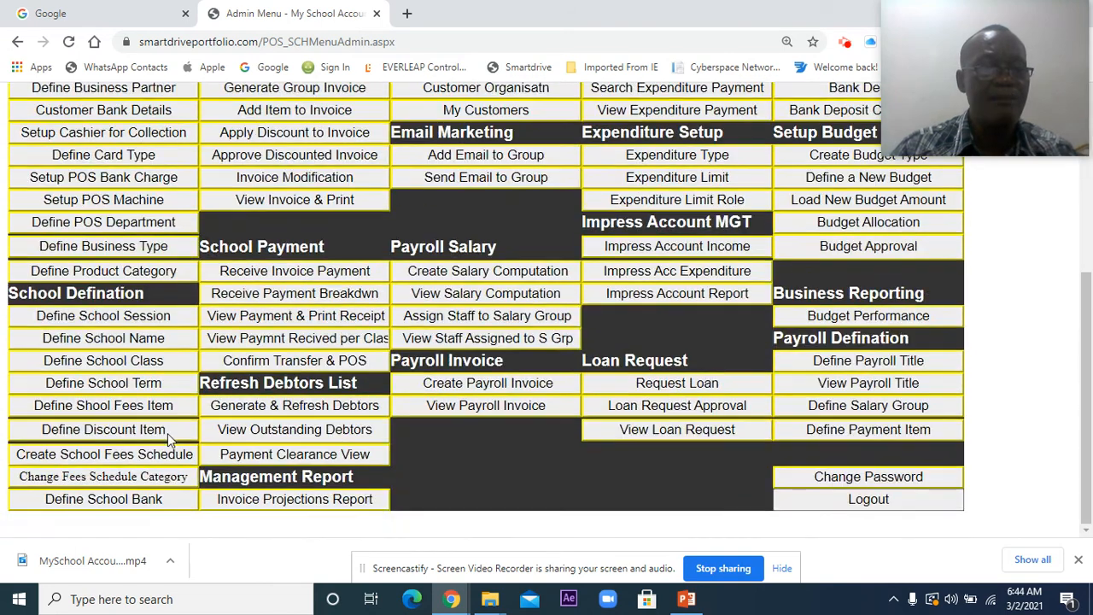
click(110, 365)
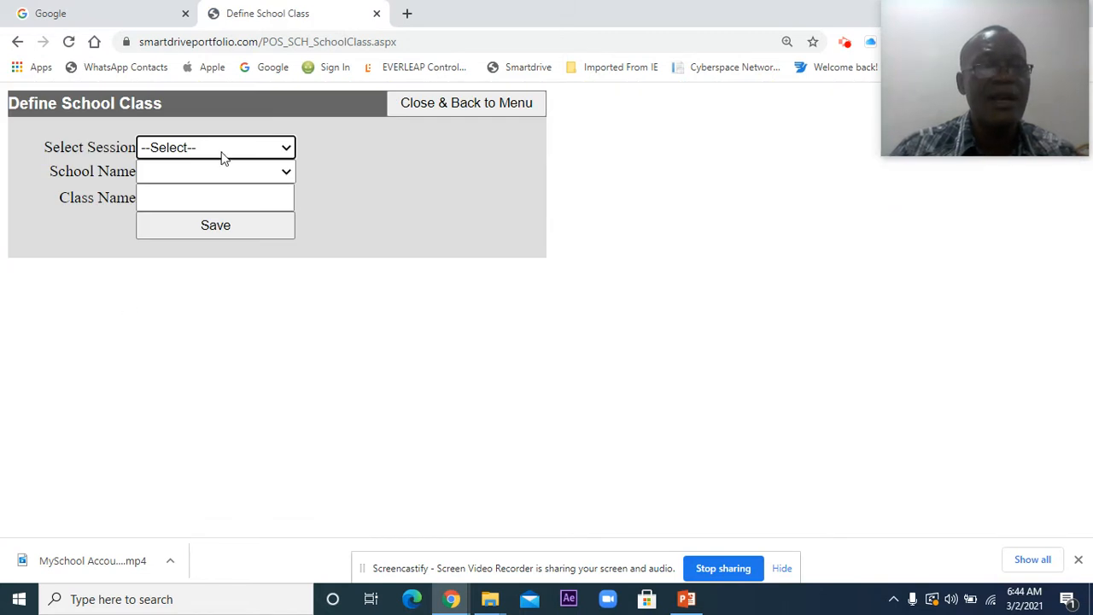
click(228, 150)
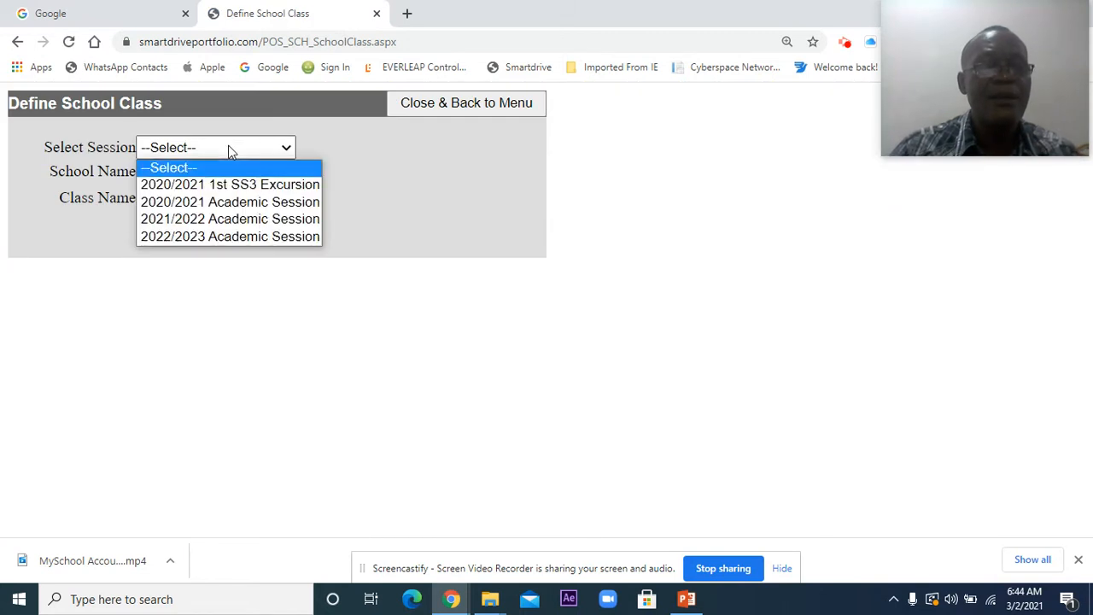
click(227, 203)
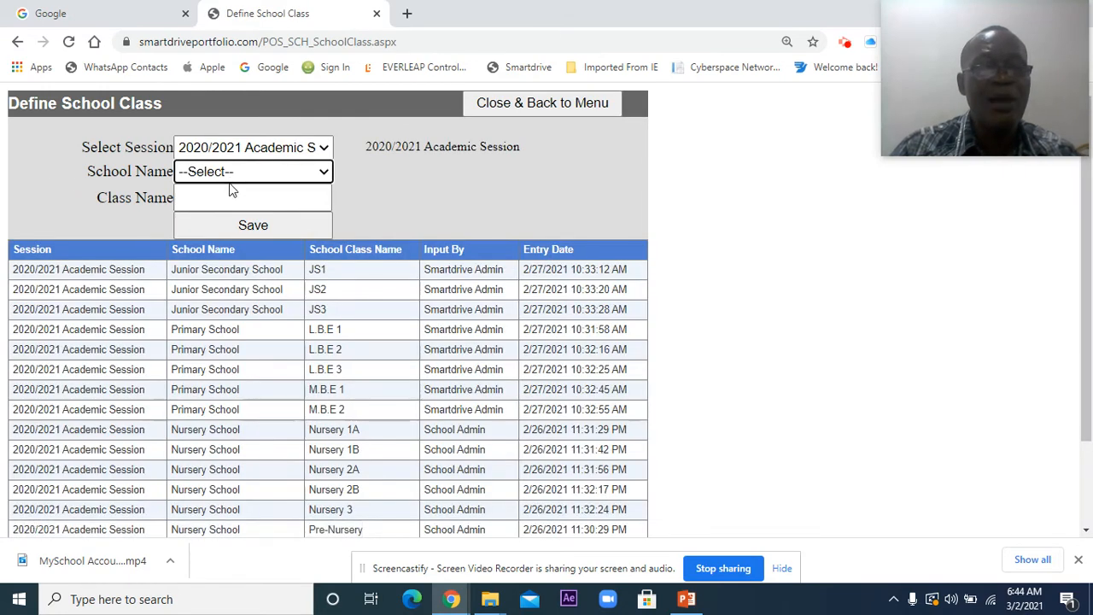
click(237, 173)
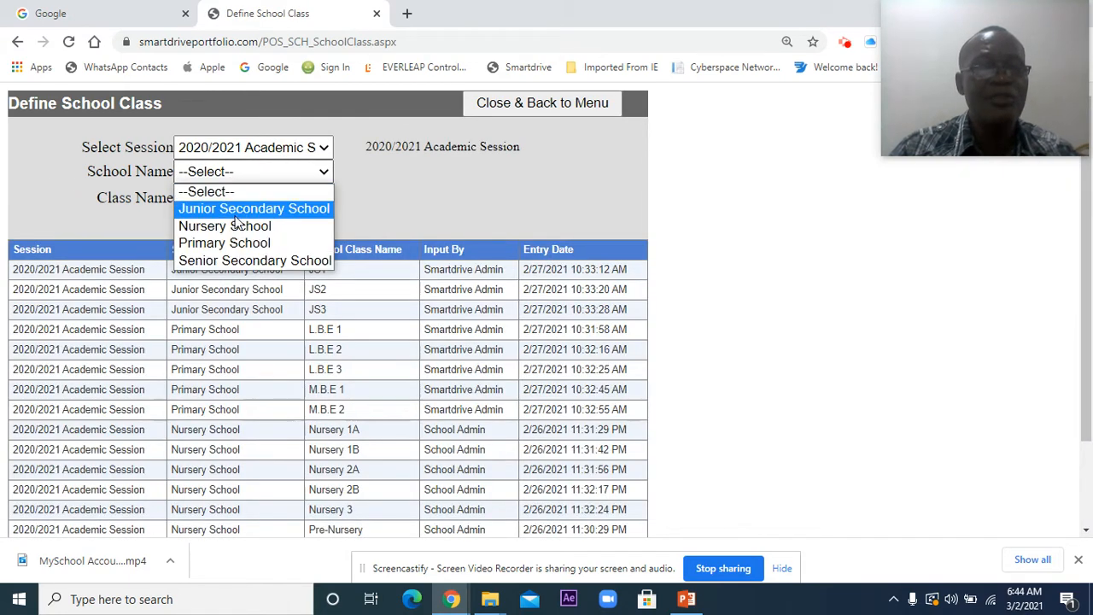
click(236, 210)
click(229, 199)
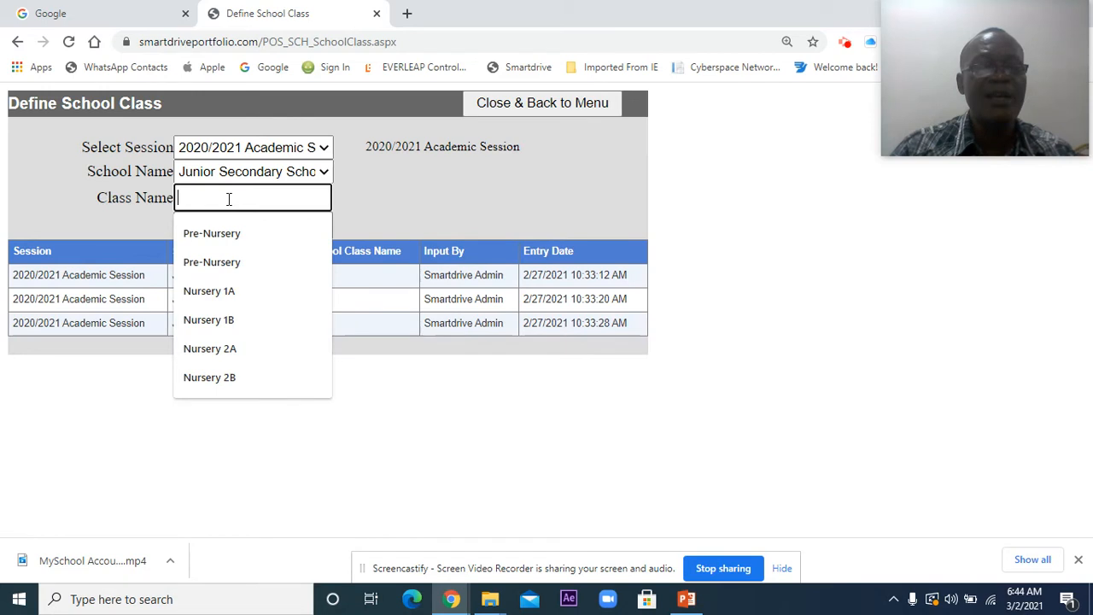
click(525, 202)
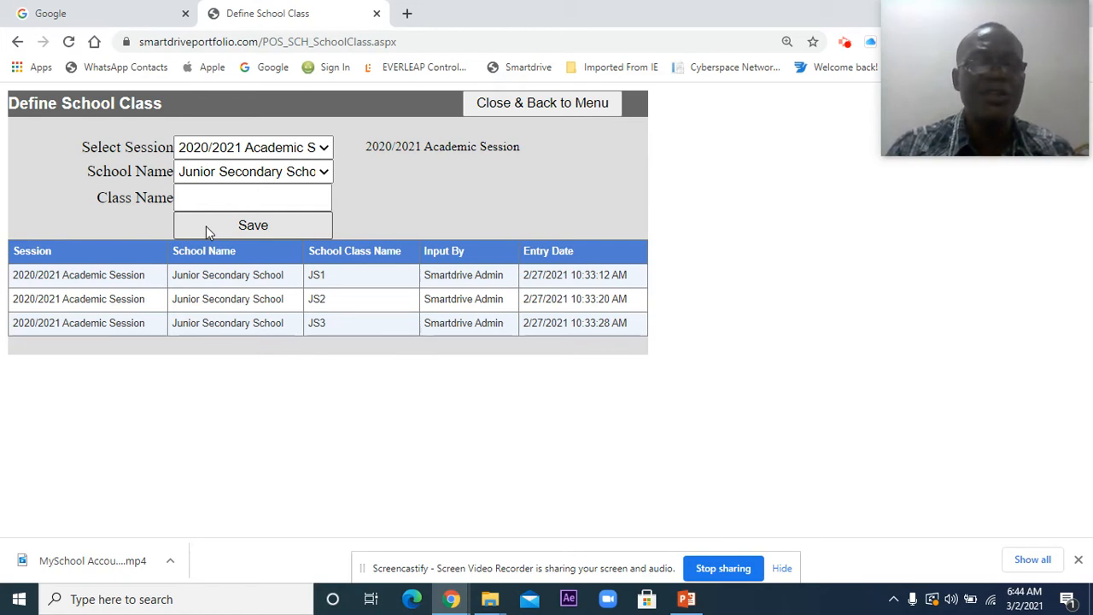
Step: List the Nursery School classes for the same session and return to the administrator menu
click(276, 175)
click(253, 225)
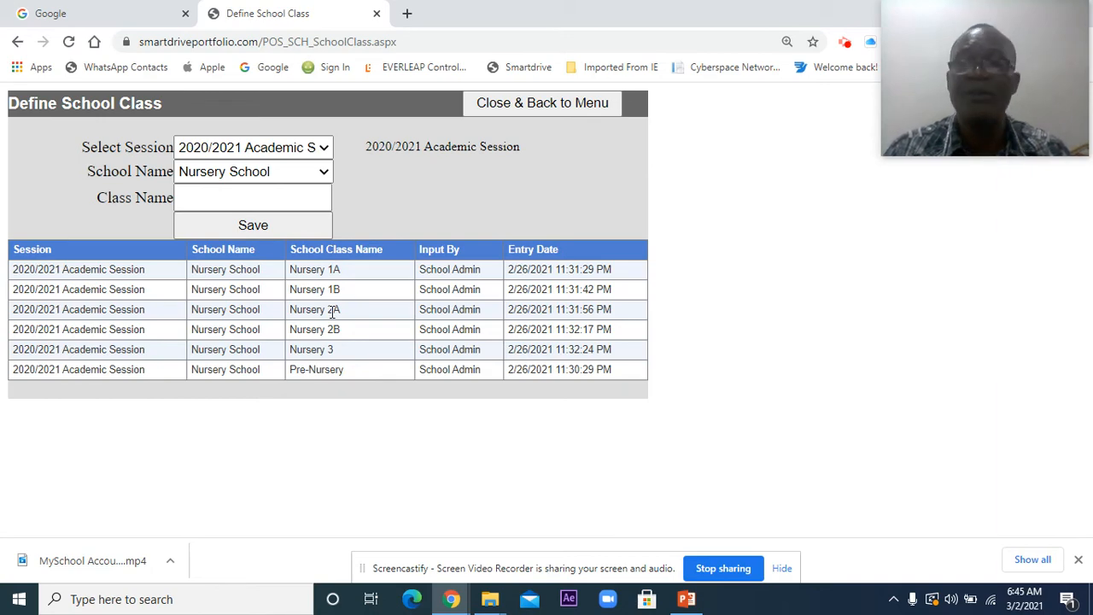
click(528, 109)
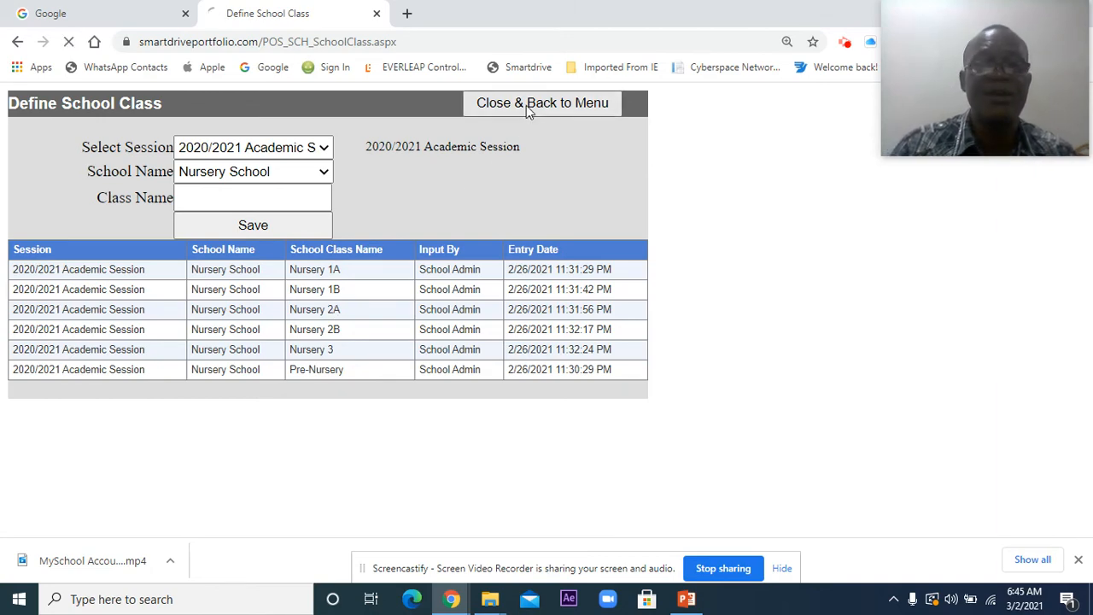
Step: Add a new school fees item named "Late Fee Payment" to the product and service items
scroll(206, 335, down, 5)
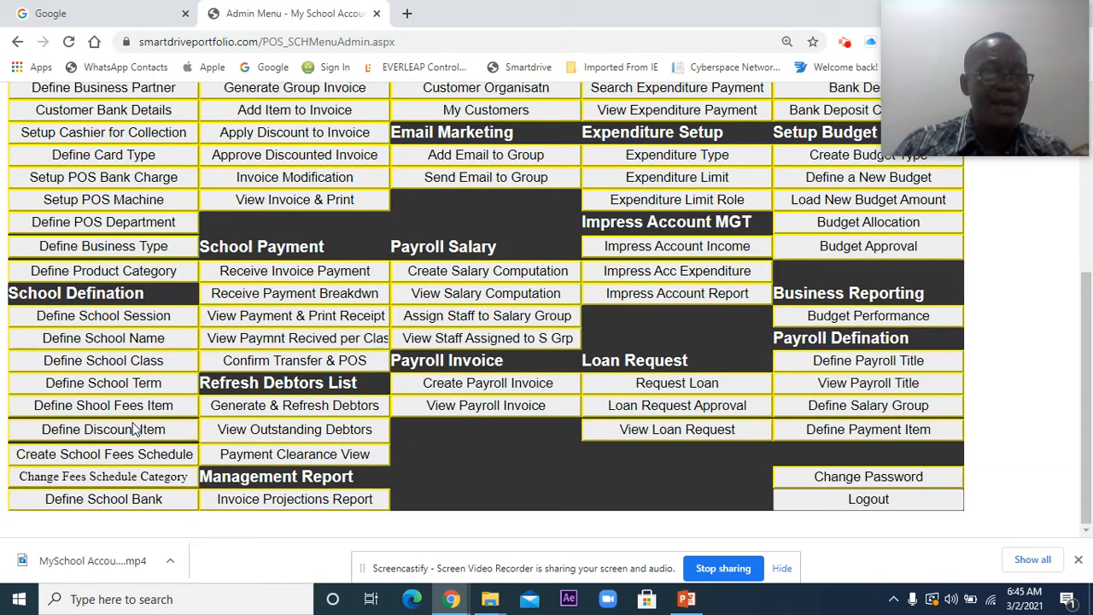
click(99, 408)
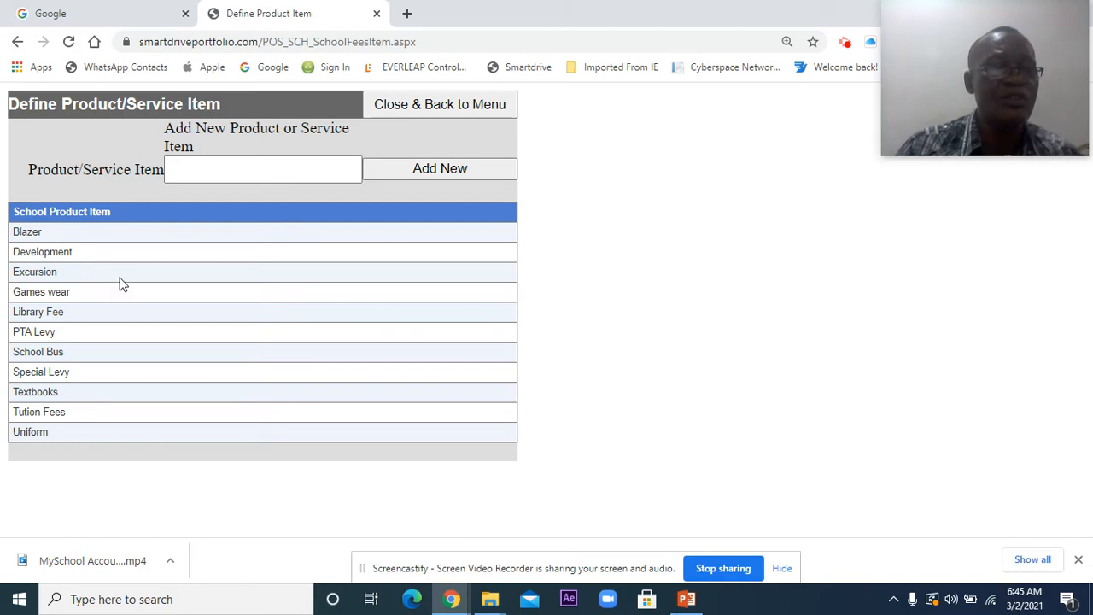
click(190, 181)
click(198, 171)
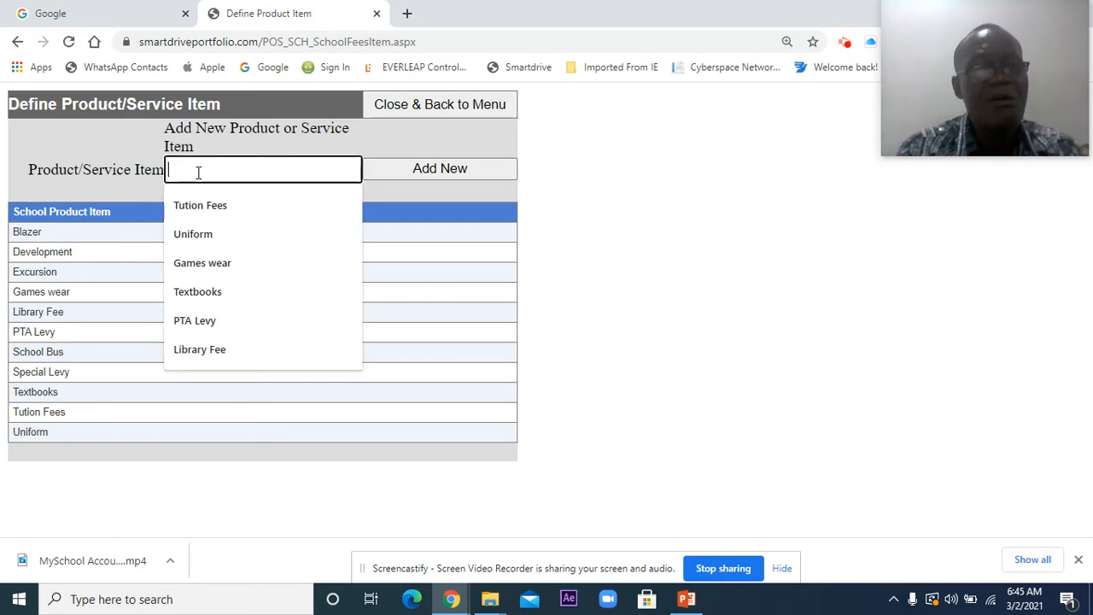
text(Late)
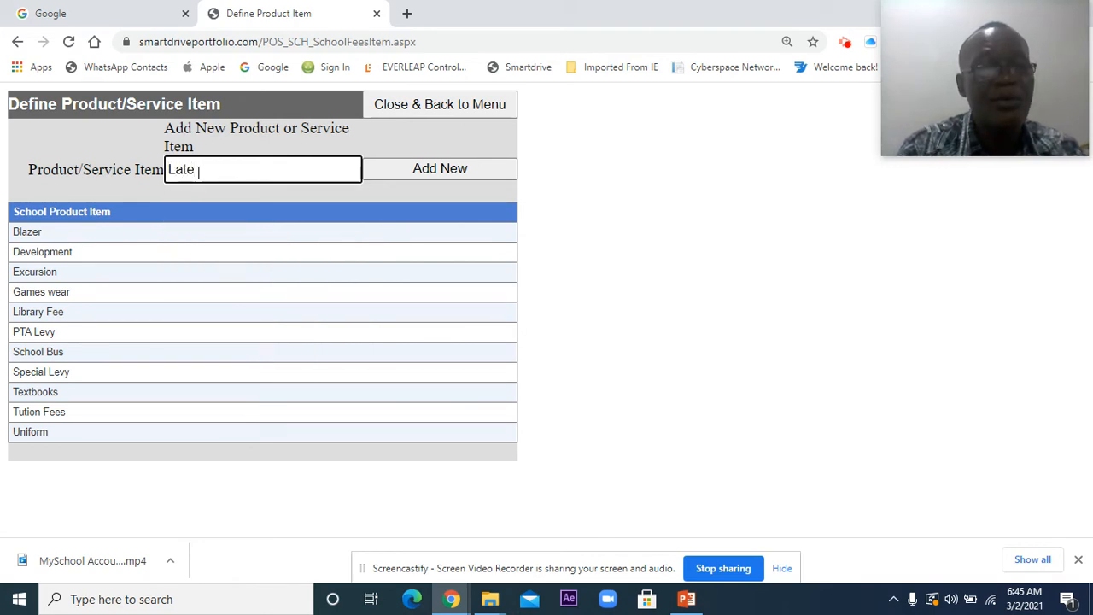
text( Fee)
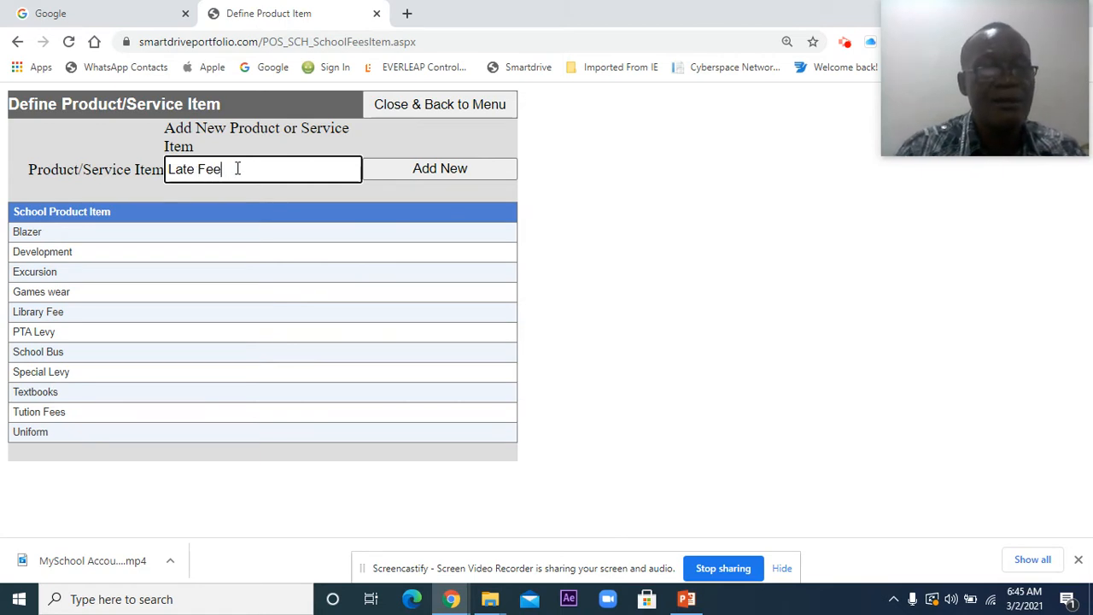
text( Payment)
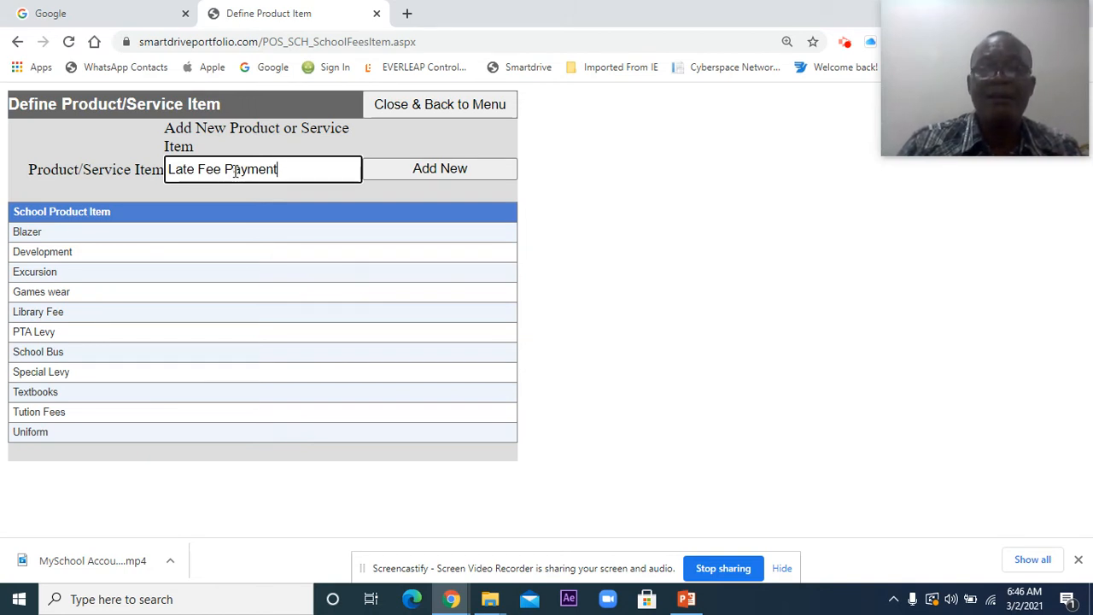
click(437, 171)
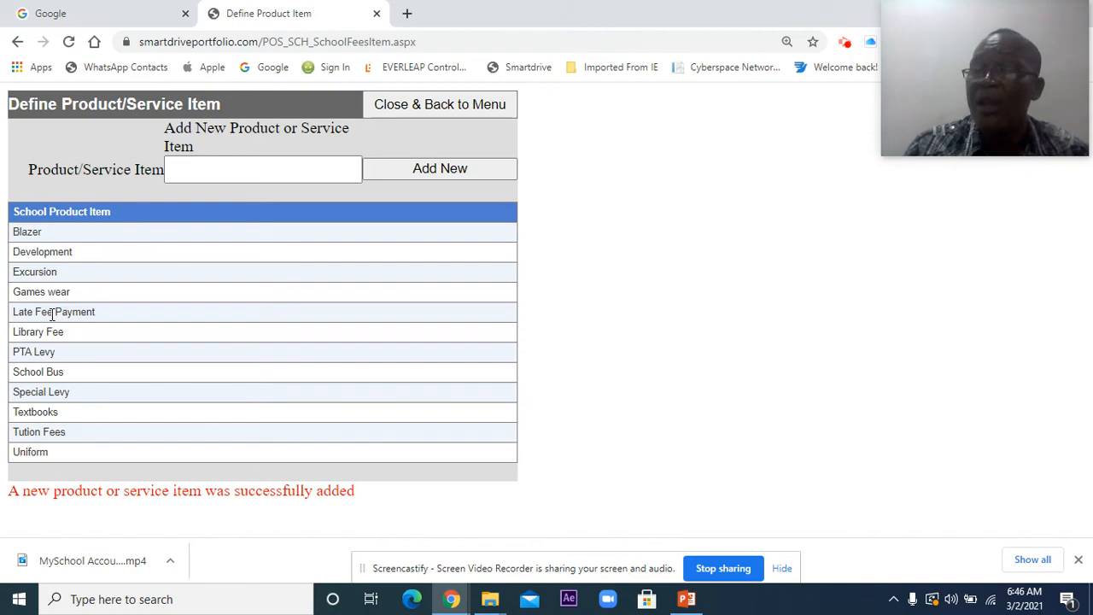
Step: Leave the product item definitions and list the discount items defined for the 2020/2021 Academic Session
click(410, 105)
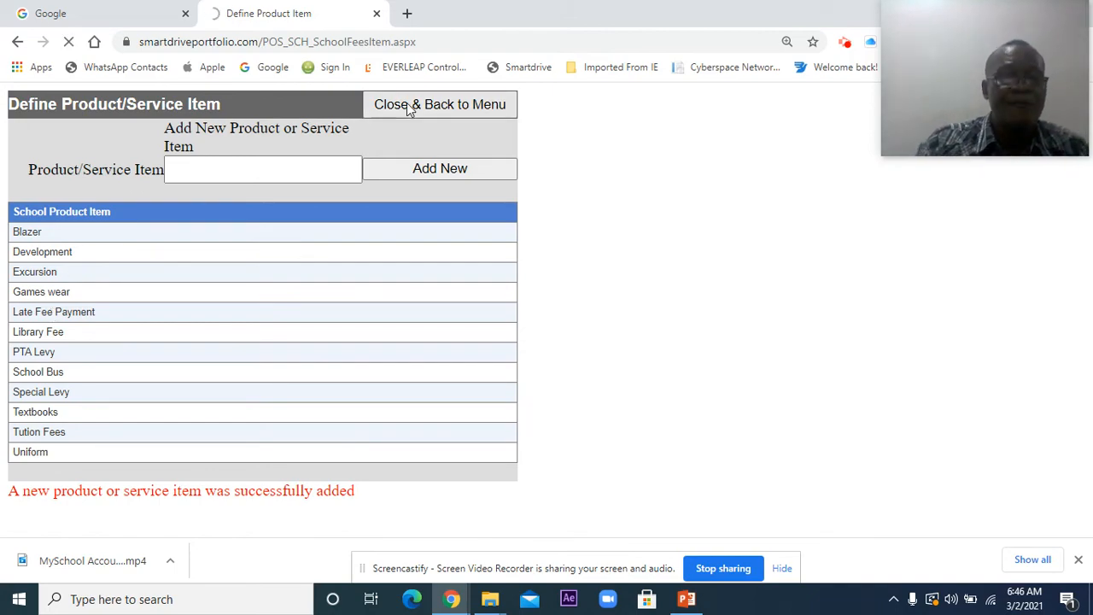
scroll(218, 432, down, 4)
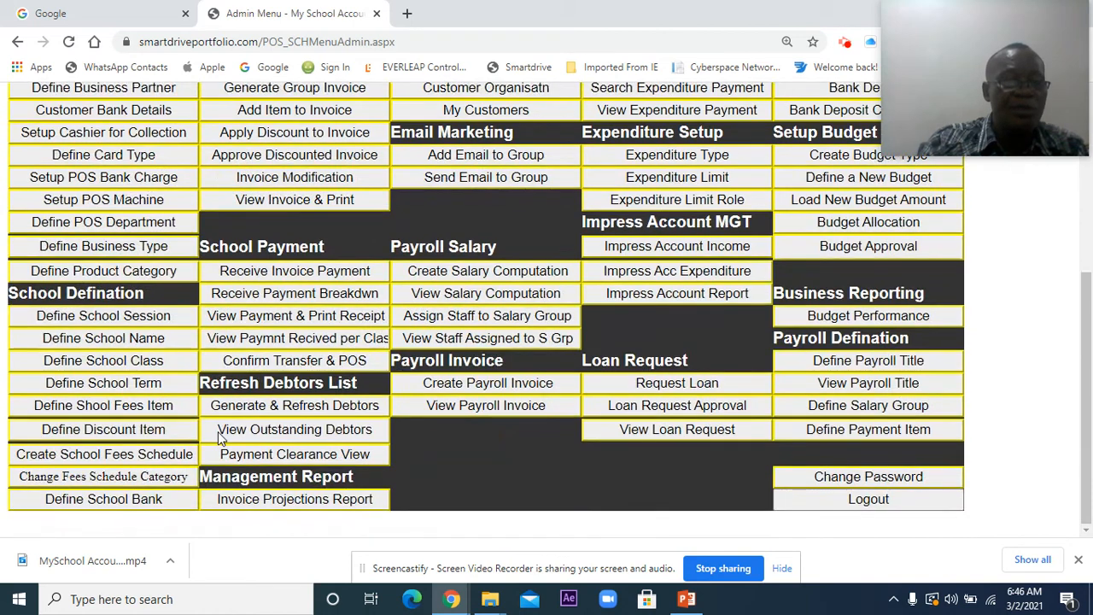
click(145, 431)
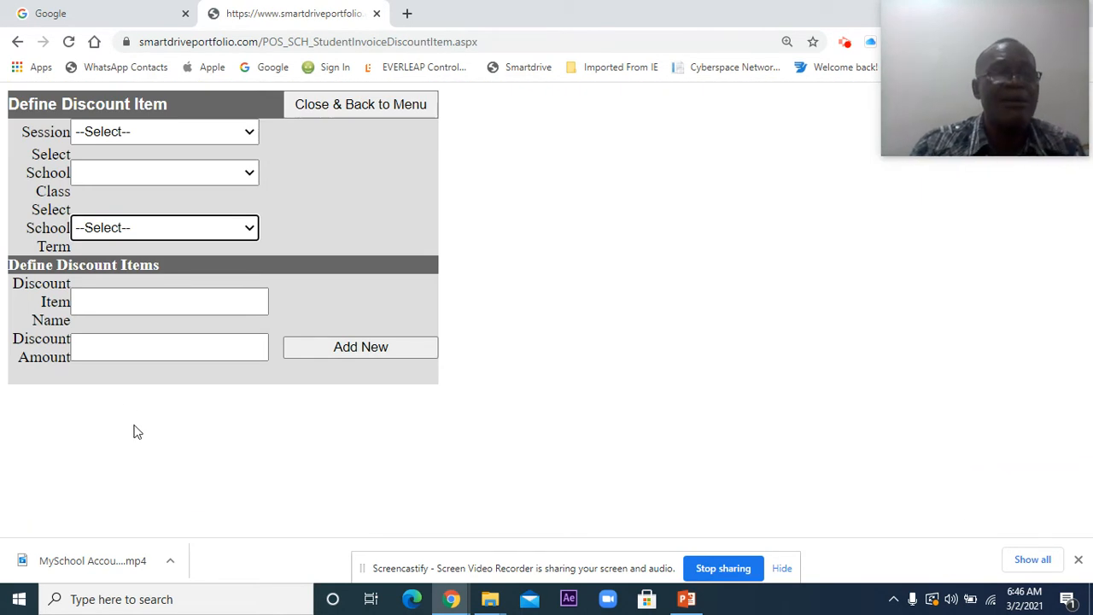
key(ctrl+minus)
key(ctrl+minus)
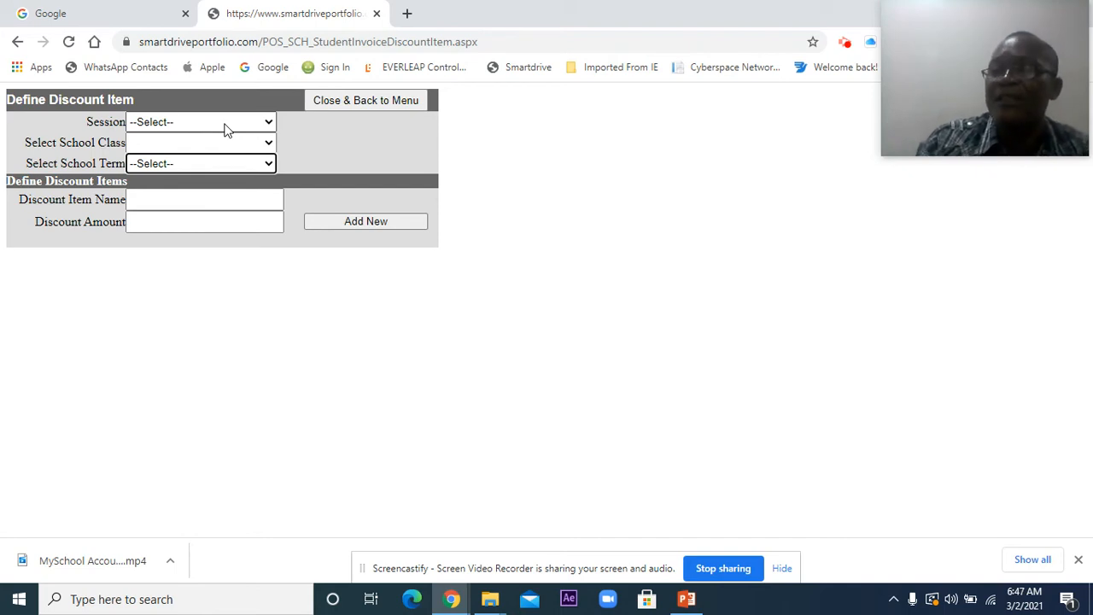
click(227, 129)
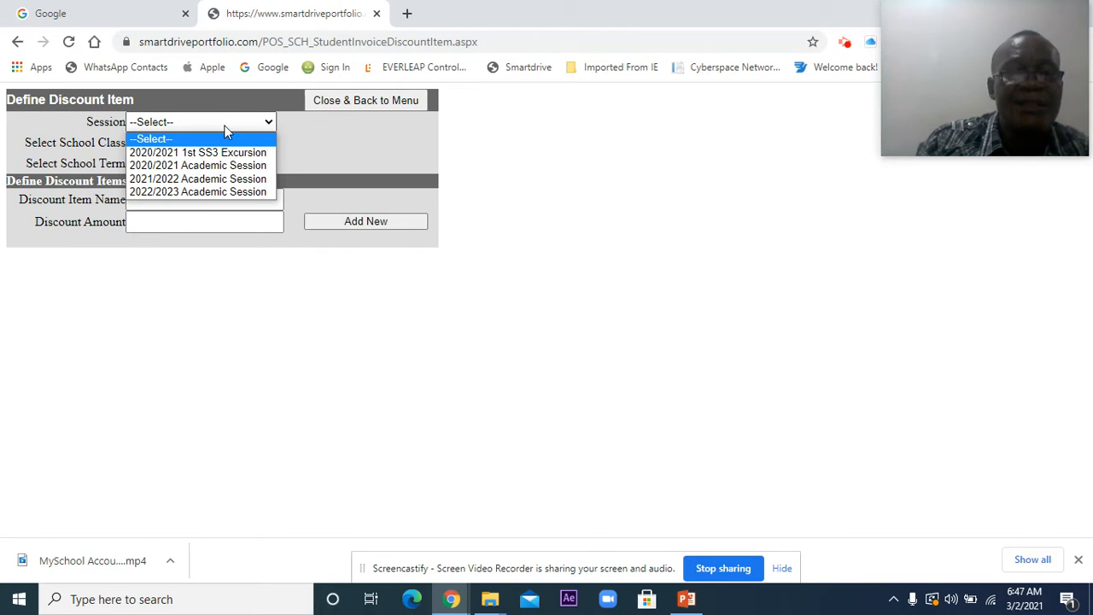
click(218, 165)
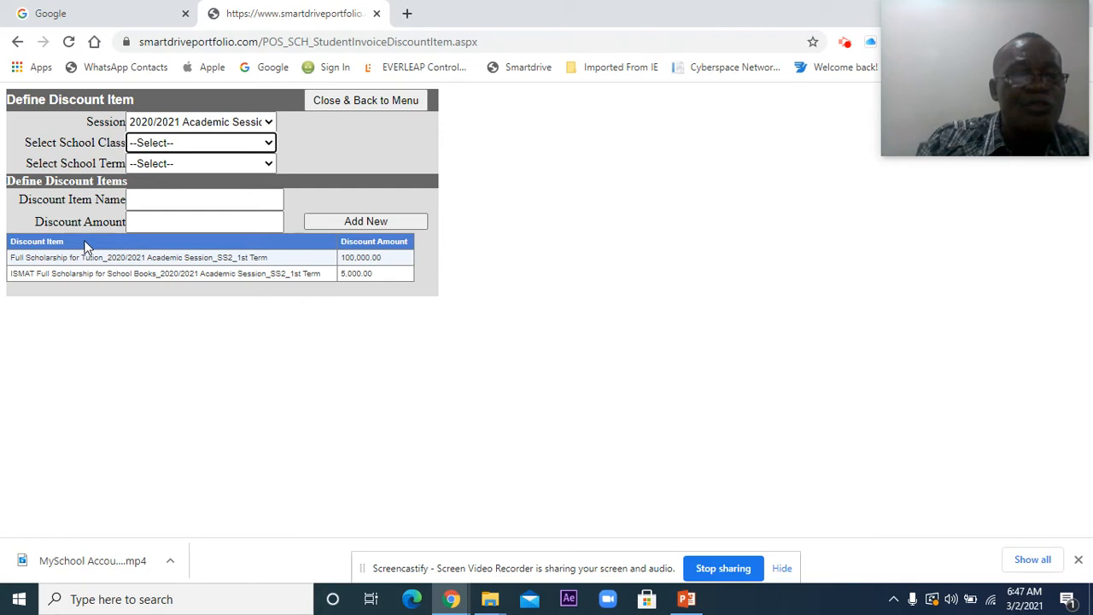
Step: Review the class, term and discount item name choices for a discount item, and return to the administrator menu
click(179, 152)
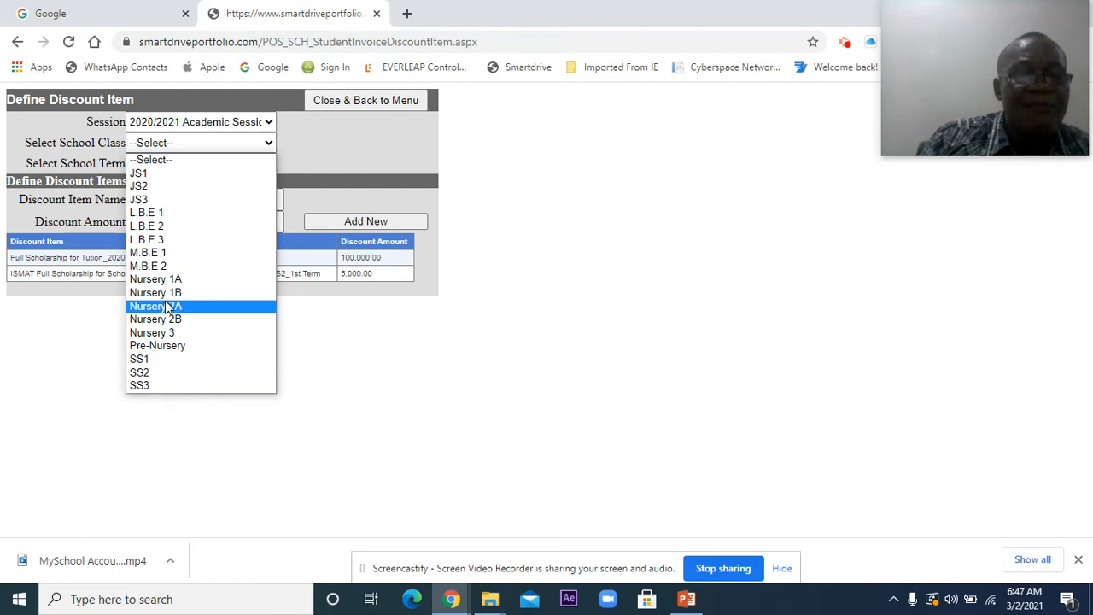
click(362, 154)
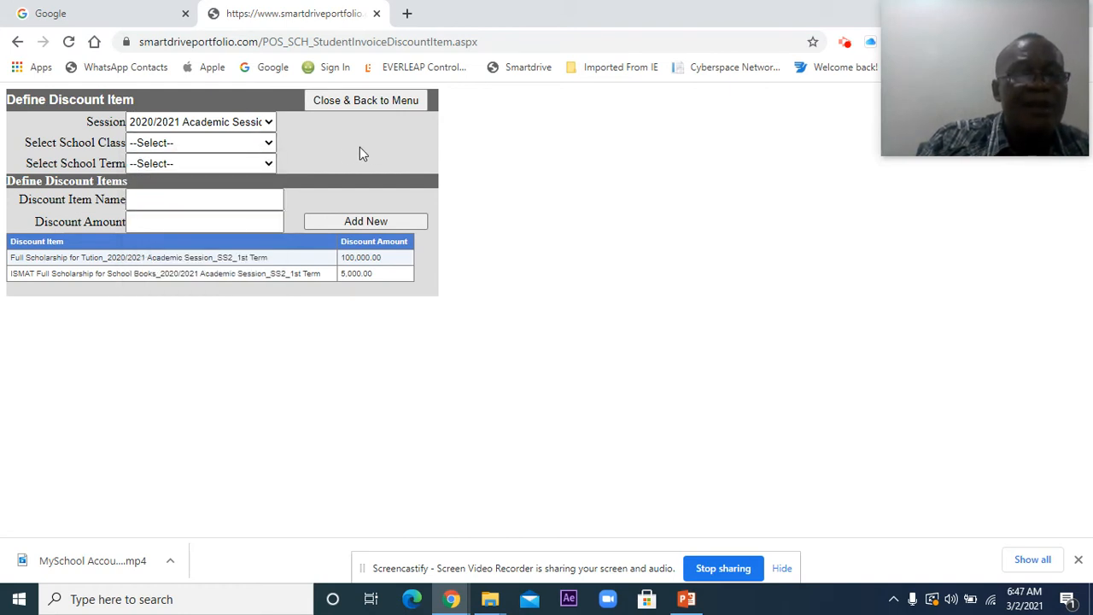
click(263, 166)
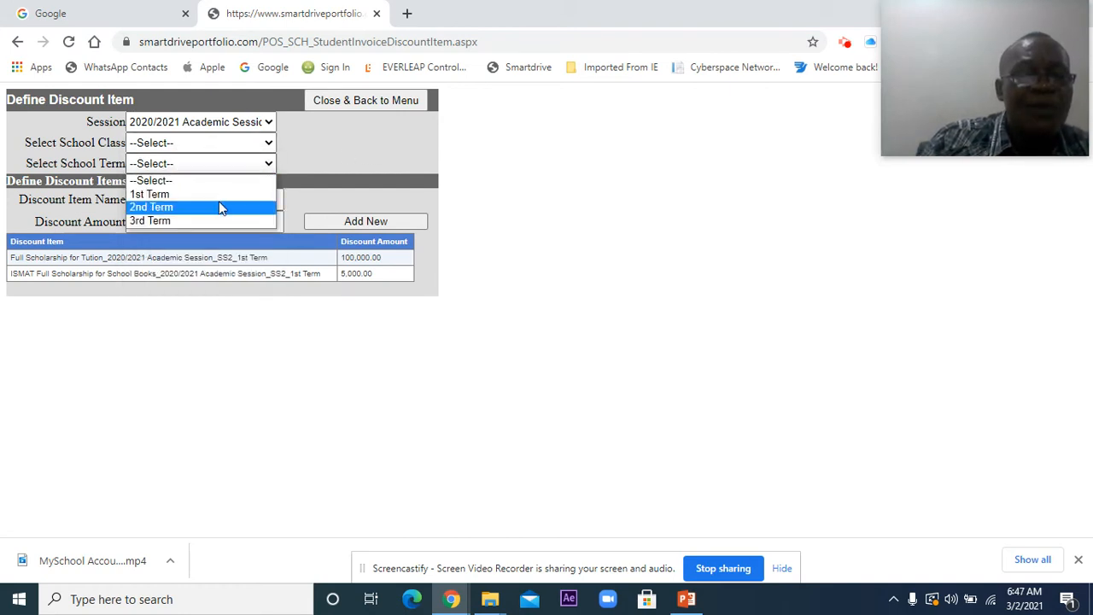
click(401, 145)
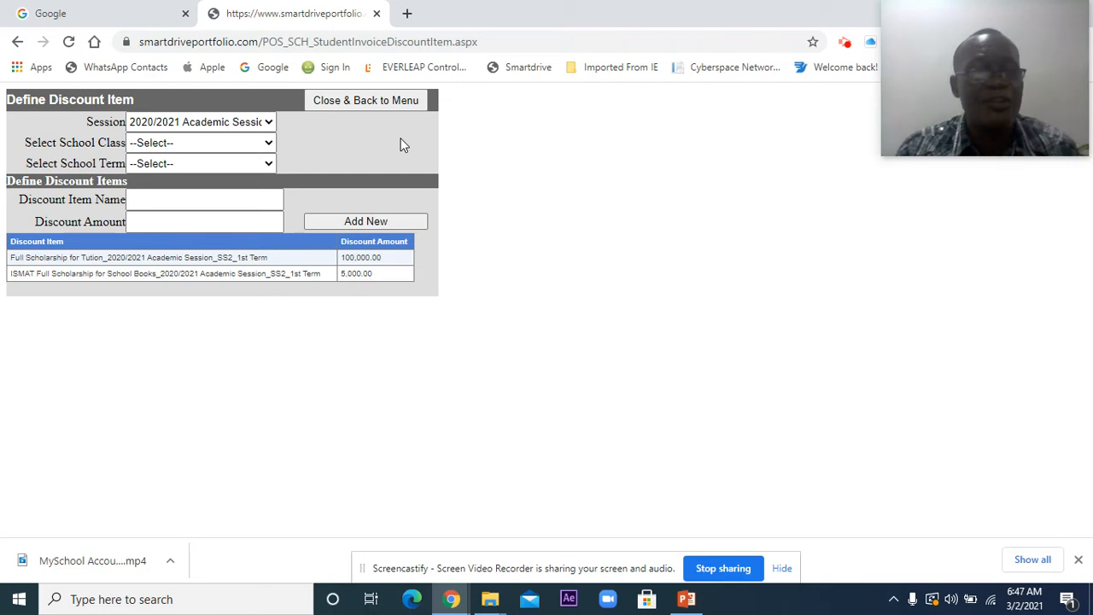
click(162, 199)
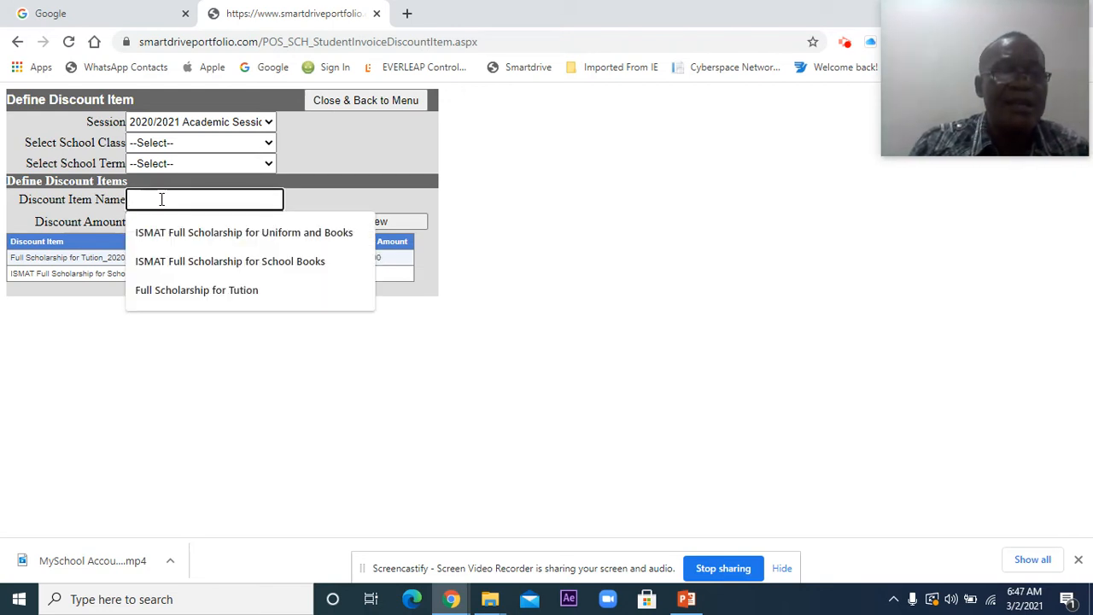
click(429, 151)
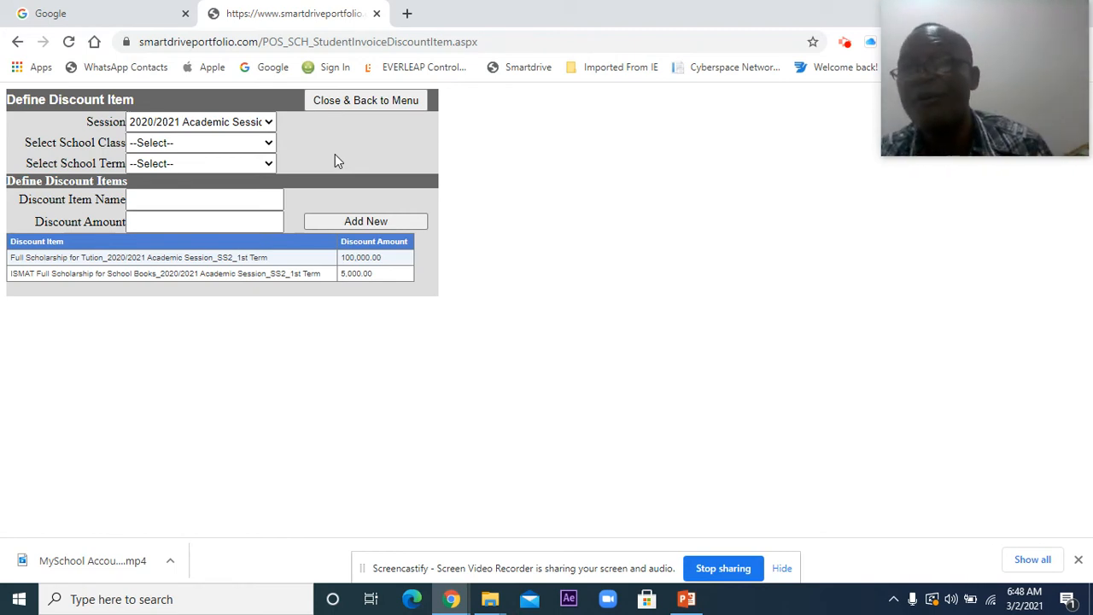
click(345, 103)
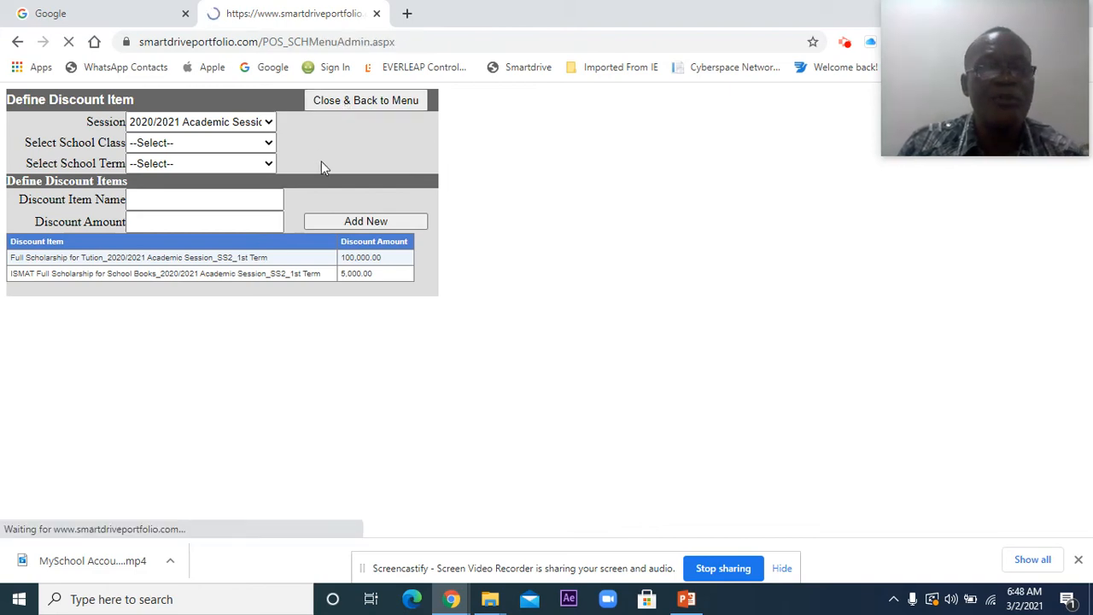
Step: For a school fees schedule name, select the 2020/2021 Academic Session, Senior Secondary School, class SS2 and 1st Term
scroll(253, 416, down, 2)
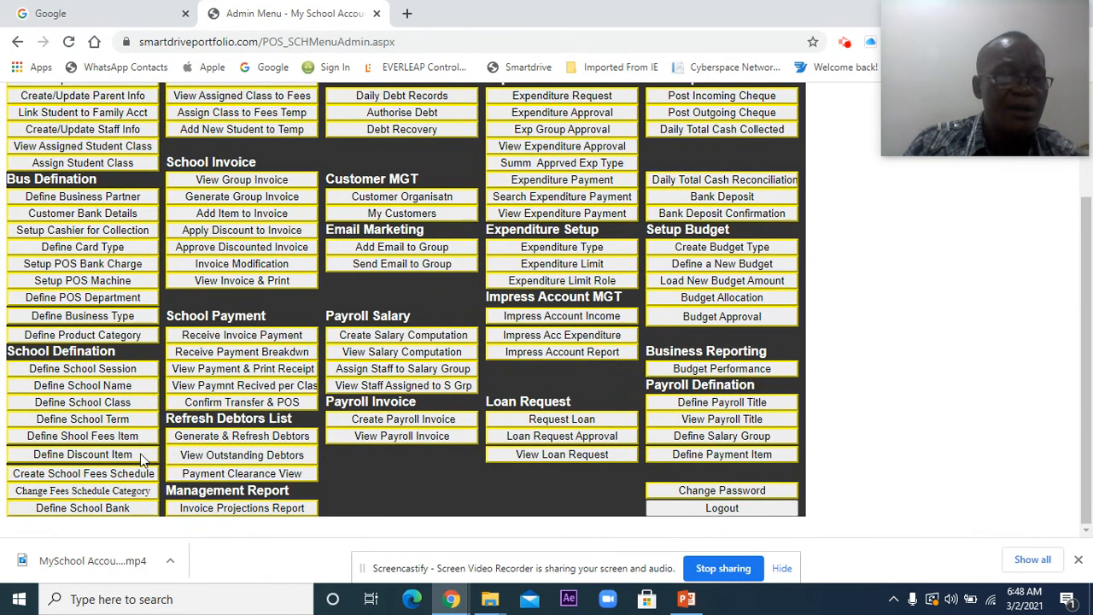
click(88, 476)
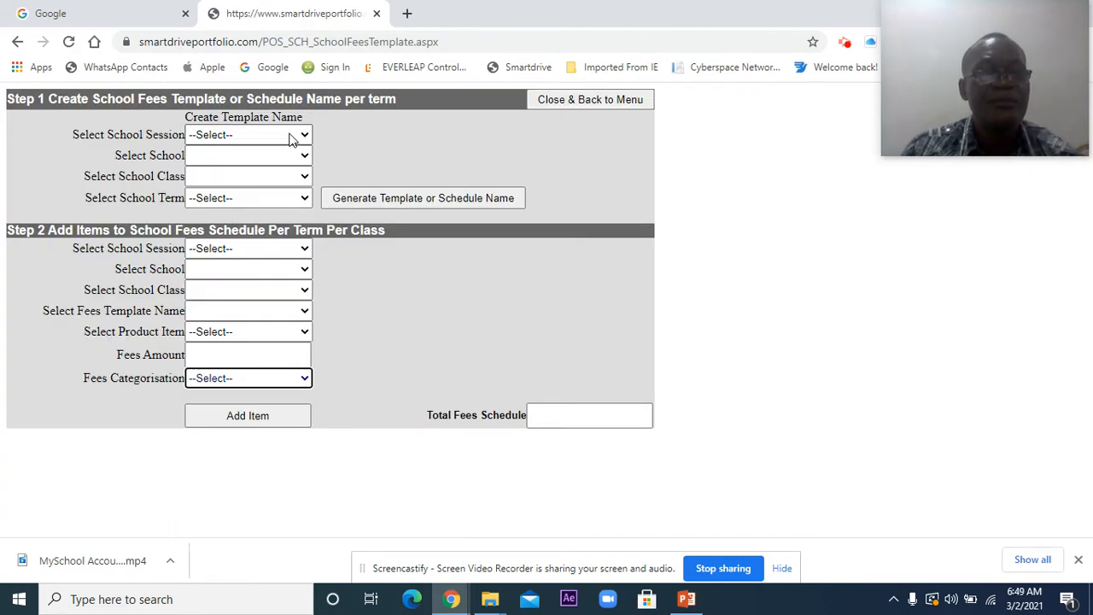
click(291, 139)
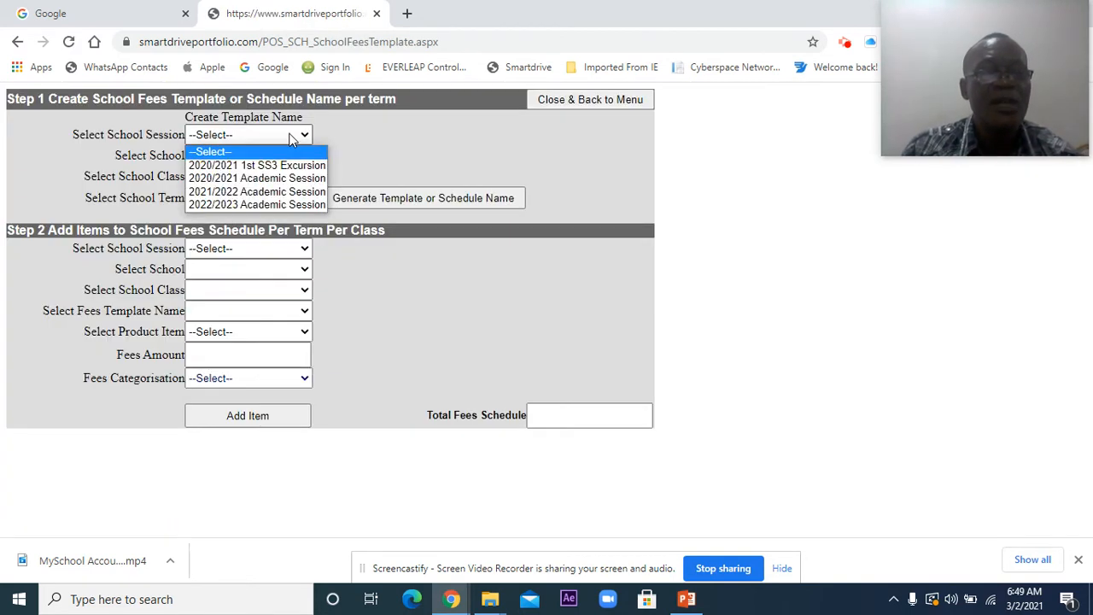
click(282, 177)
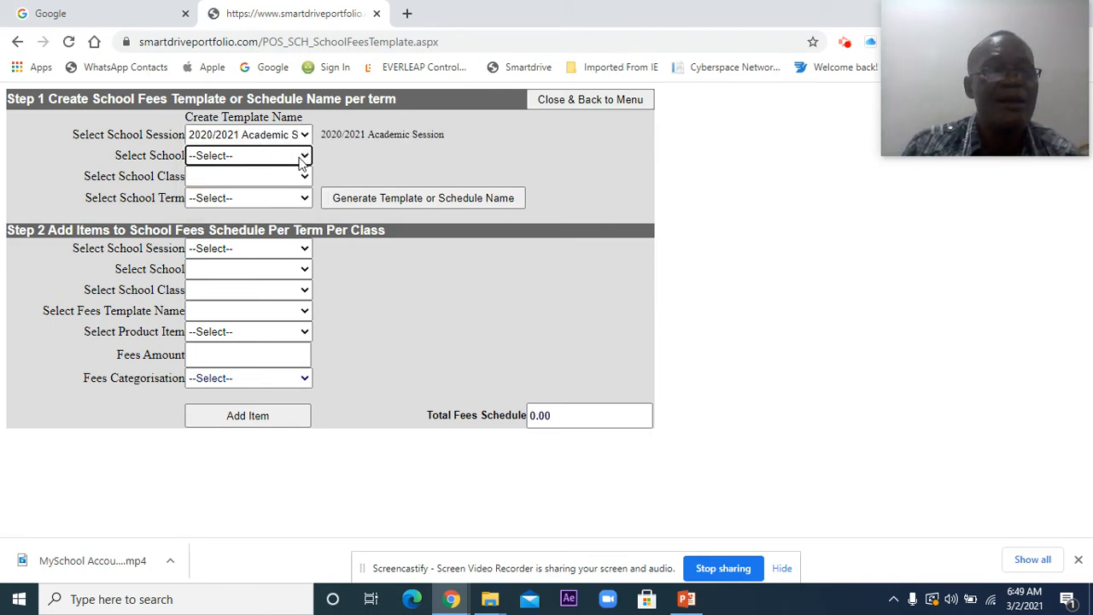
click(299, 159)
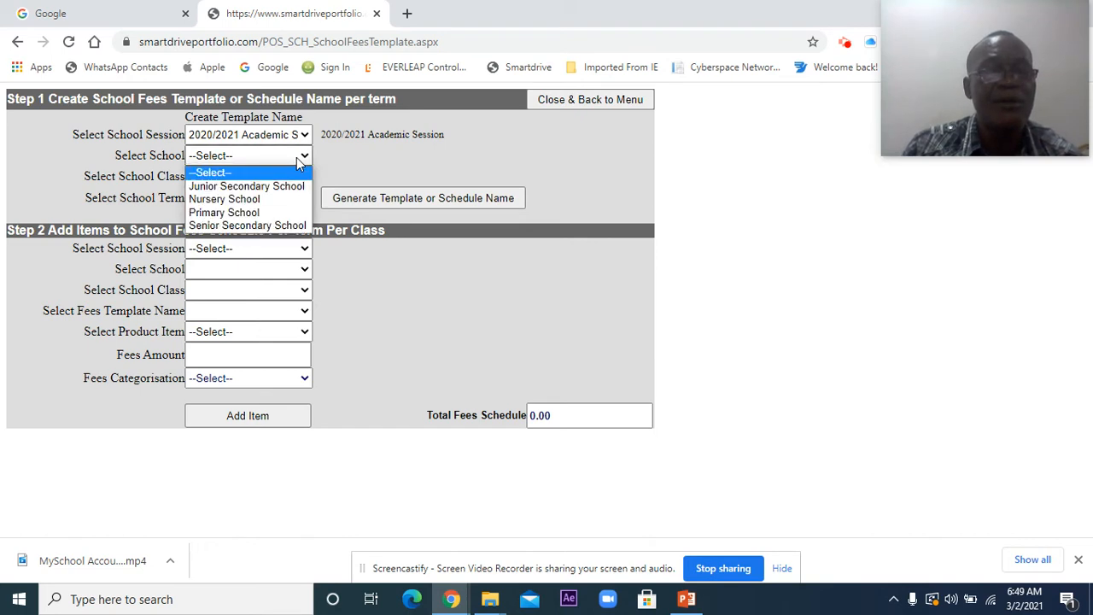
click(274, 227)
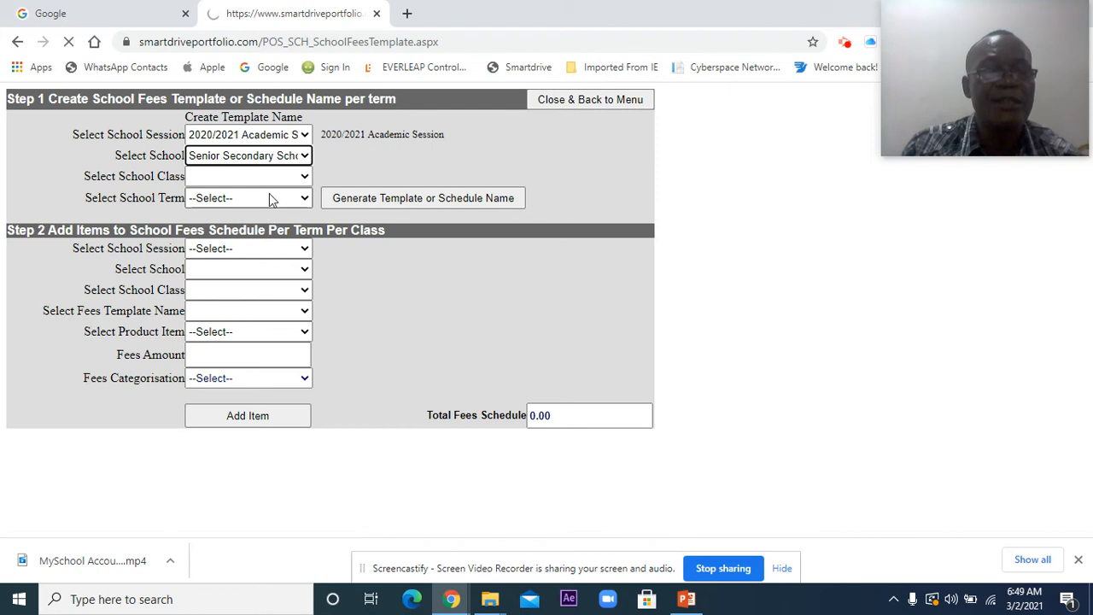
click(277, 180)
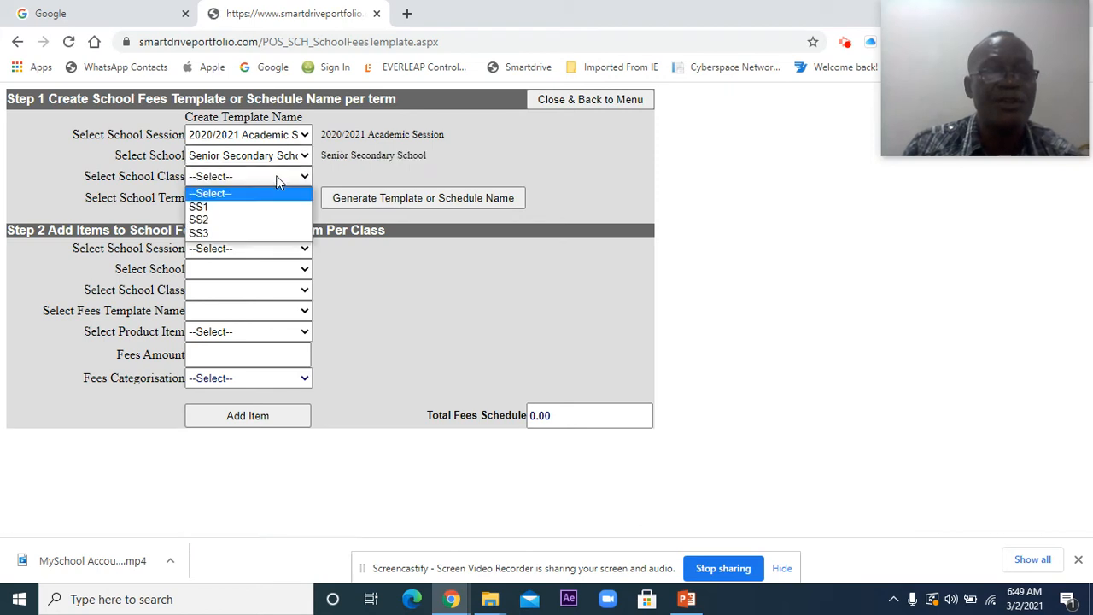
click(262, 218)
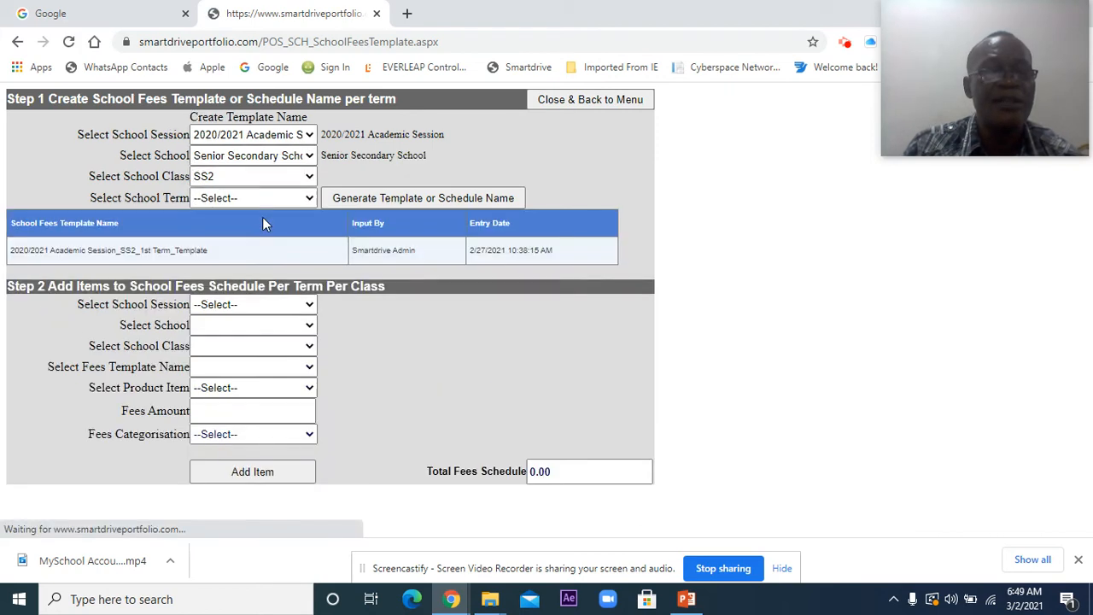
click(264, 201)
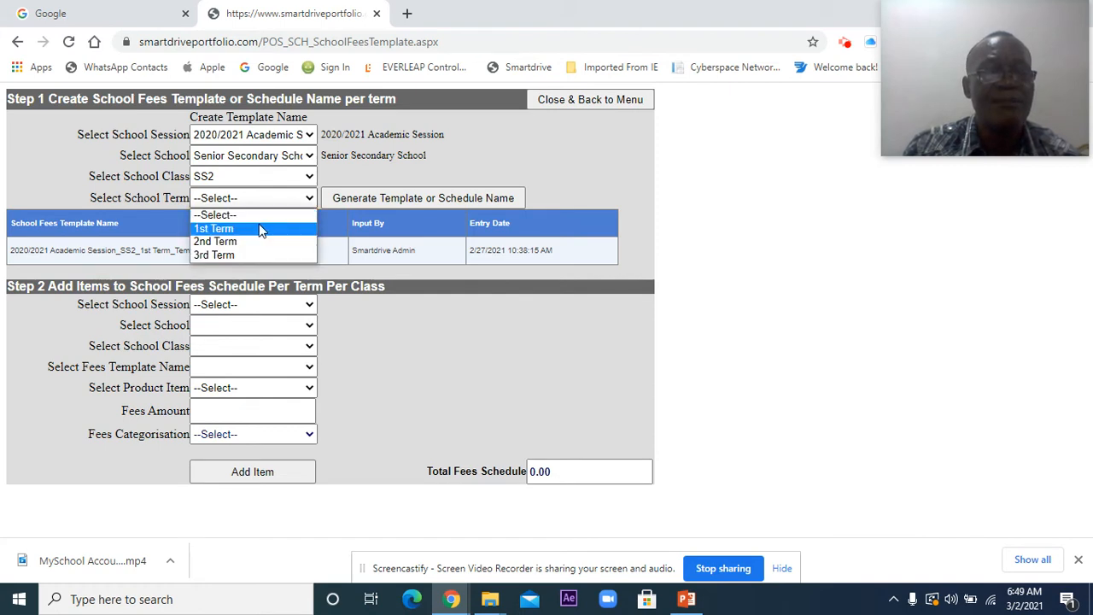
click(261, 228)
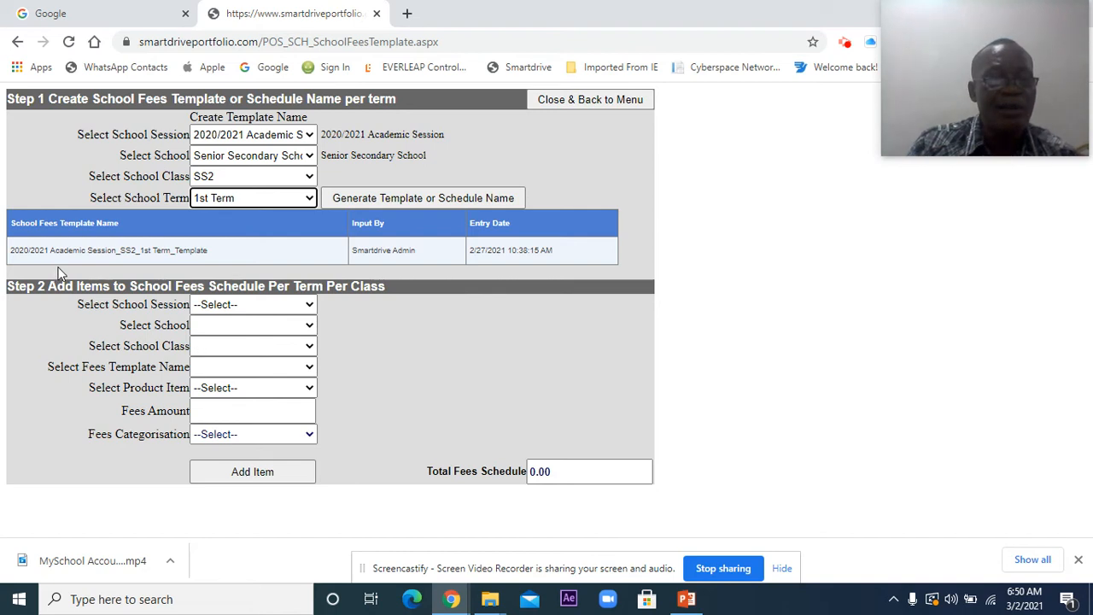
Step: Review the sessions and product items available for adding items to a school fees schedule
click(252, 307)
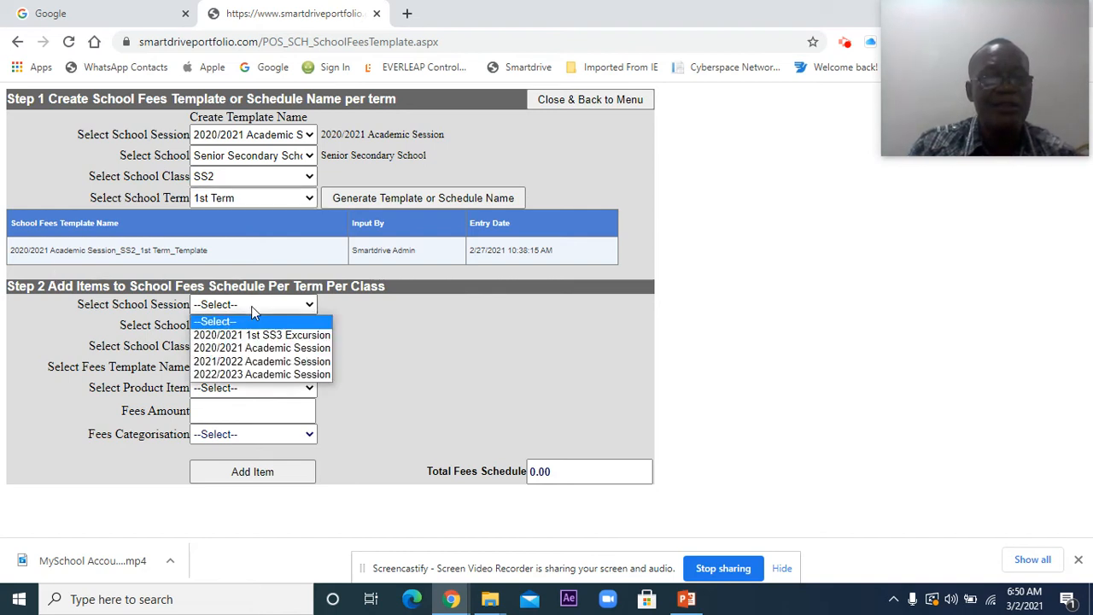
click(589, 316)
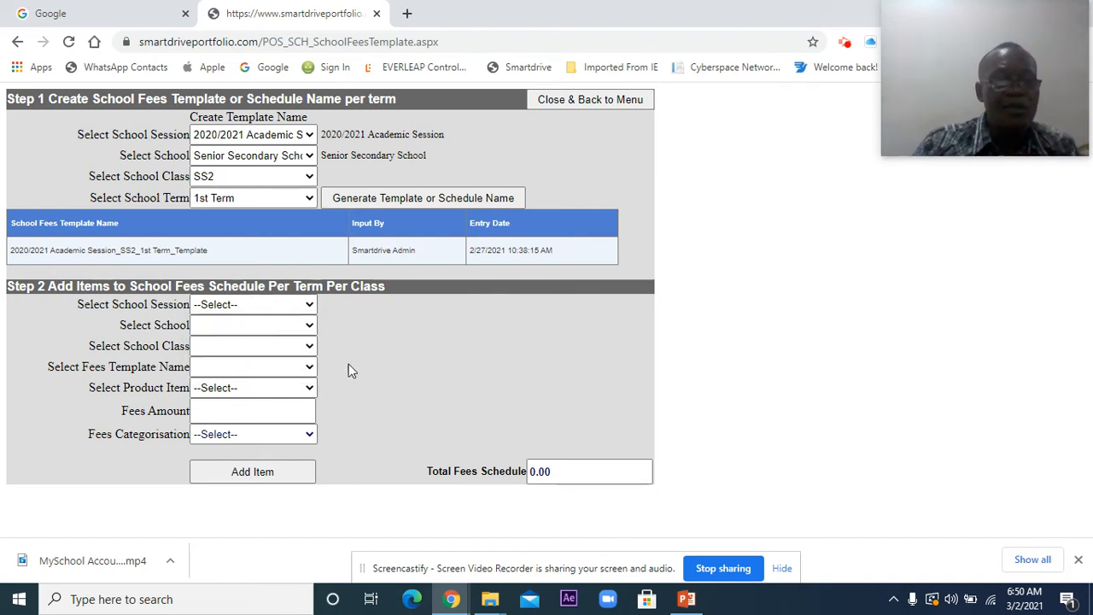
click(302, 393)
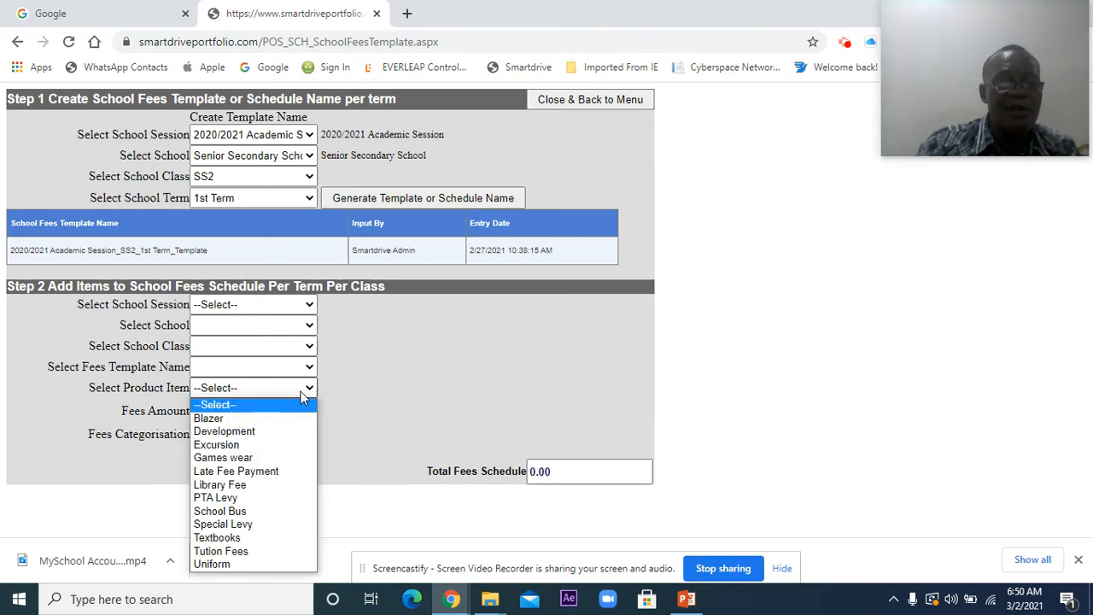
click(427, 371)
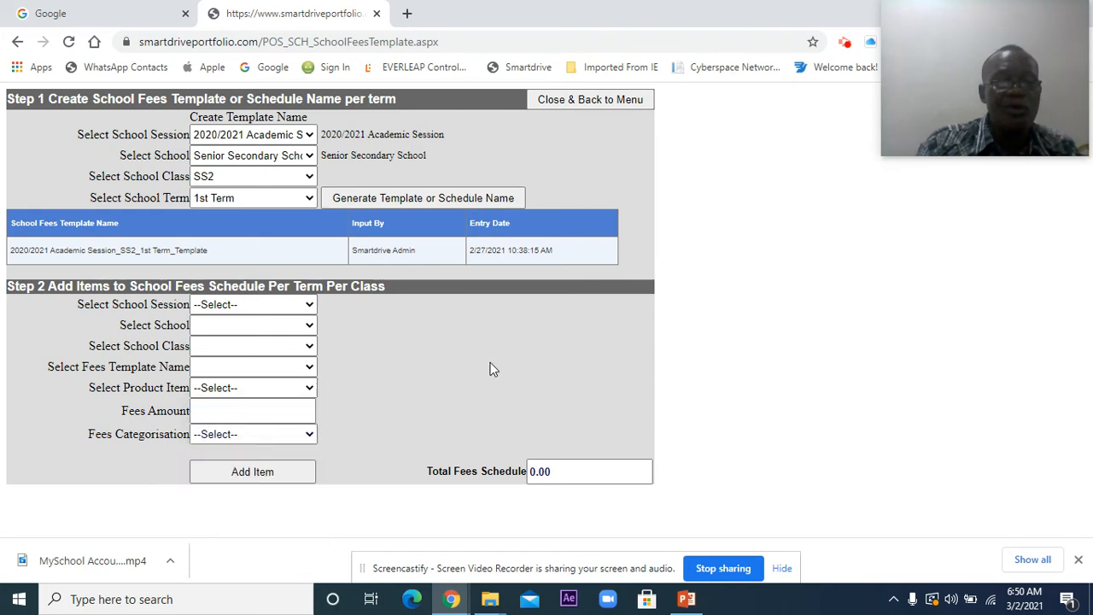
Step: List the fee items in the 2020/2021 Academic Session_SS2_1st Term_Template of the Senior Secondary School and examine the schedule total
click(248, 309)
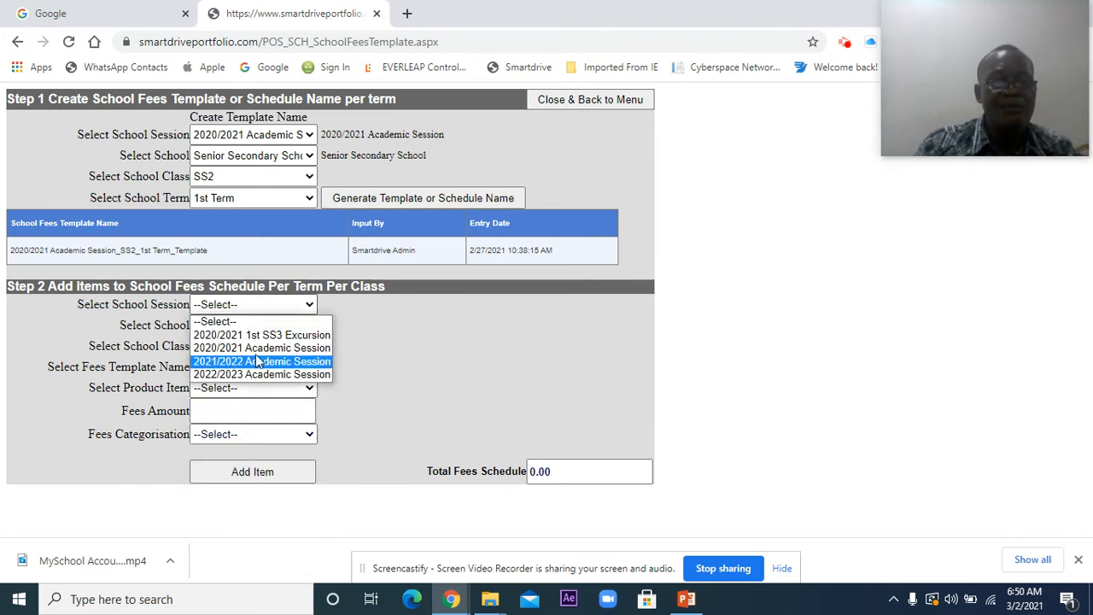
click(257, 348)
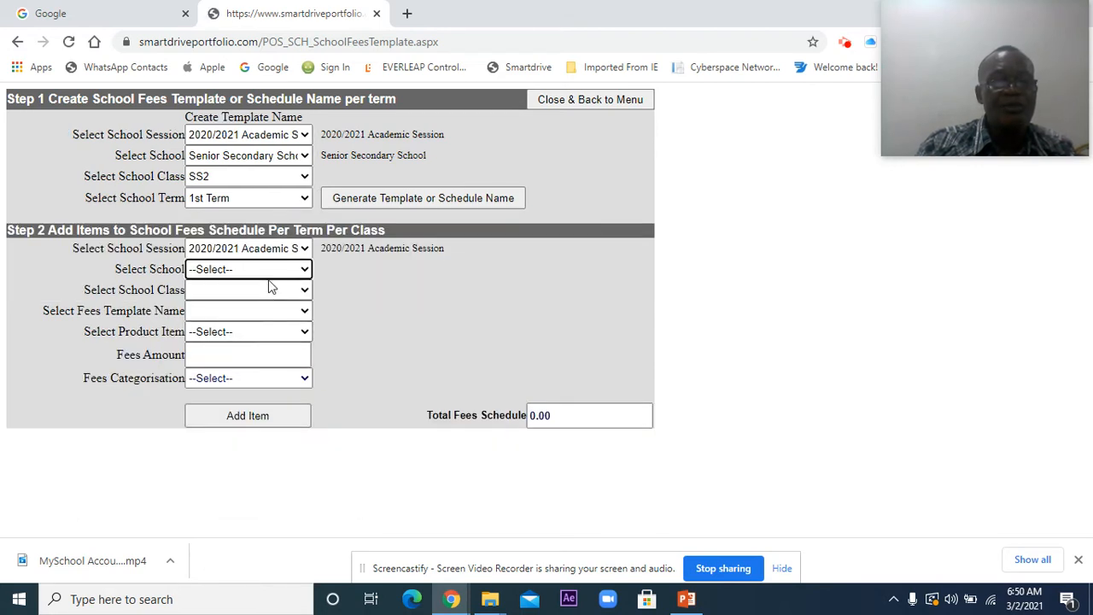
click(269, 271)
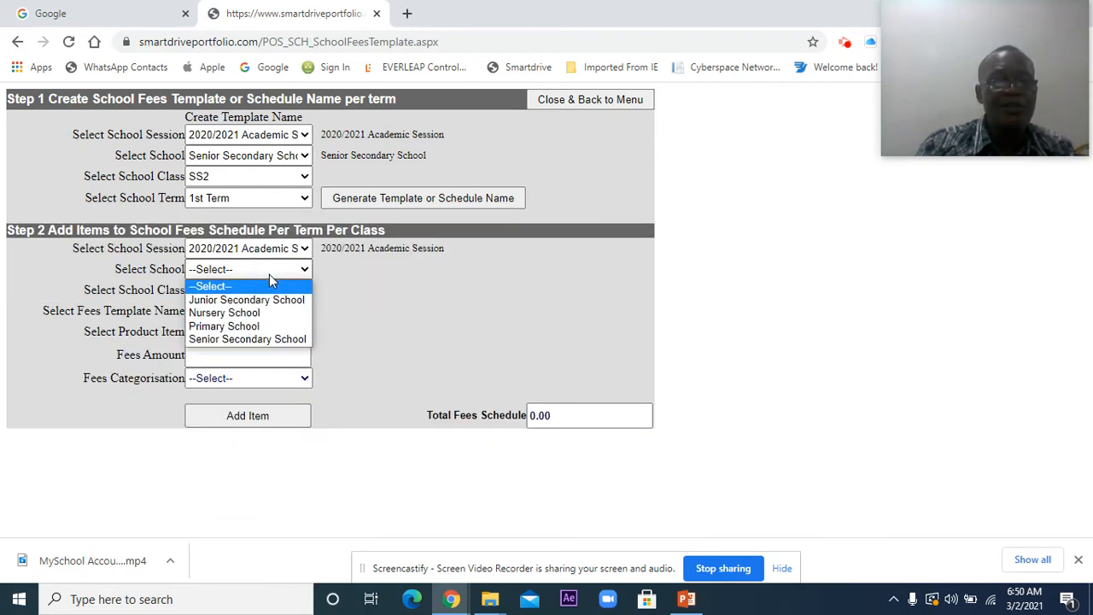
click(256, 339)
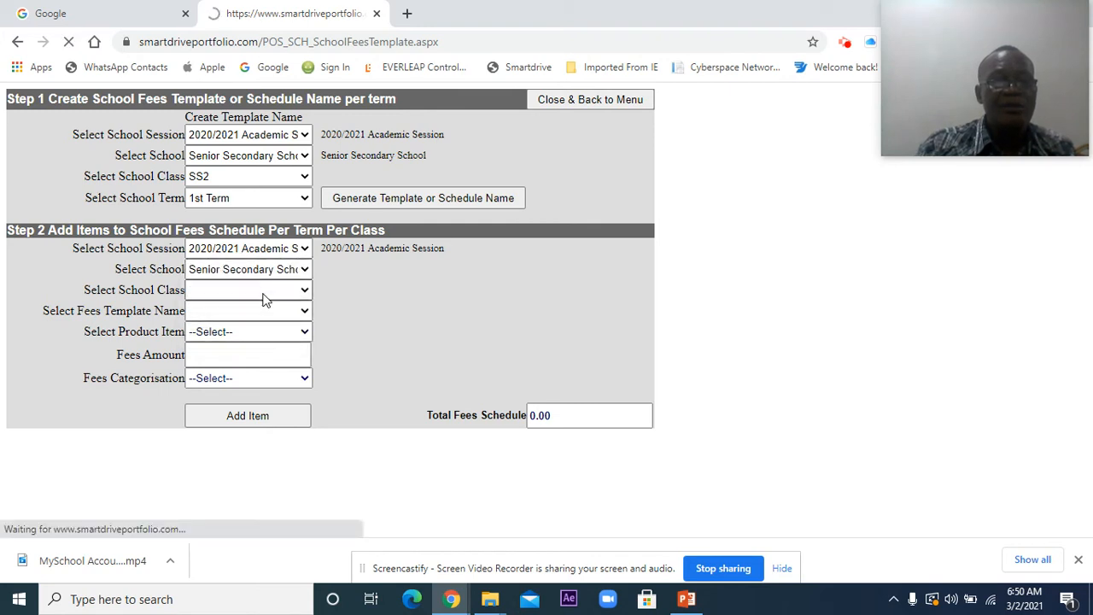
click(262, 293)
click(249, 321)
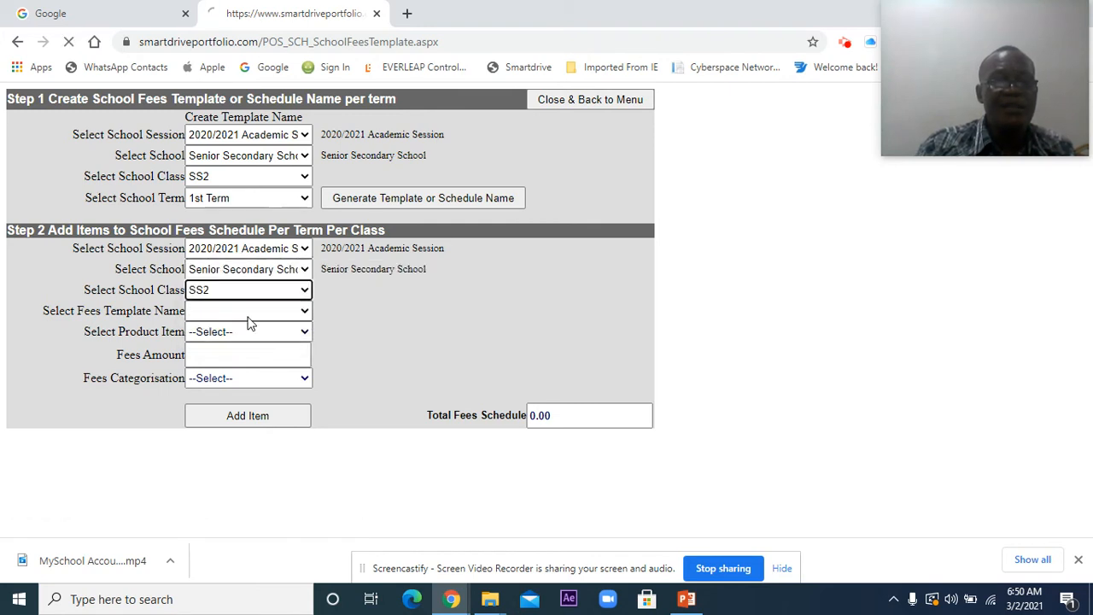
click(257, 312)
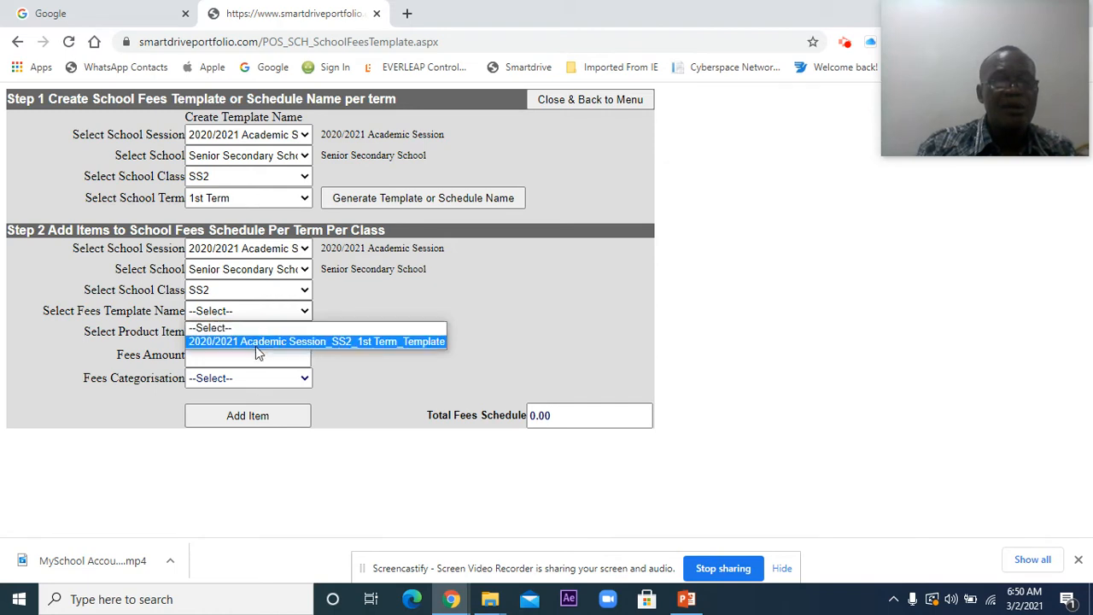
click(256, 346)
scroll(313, 370, down, 1)
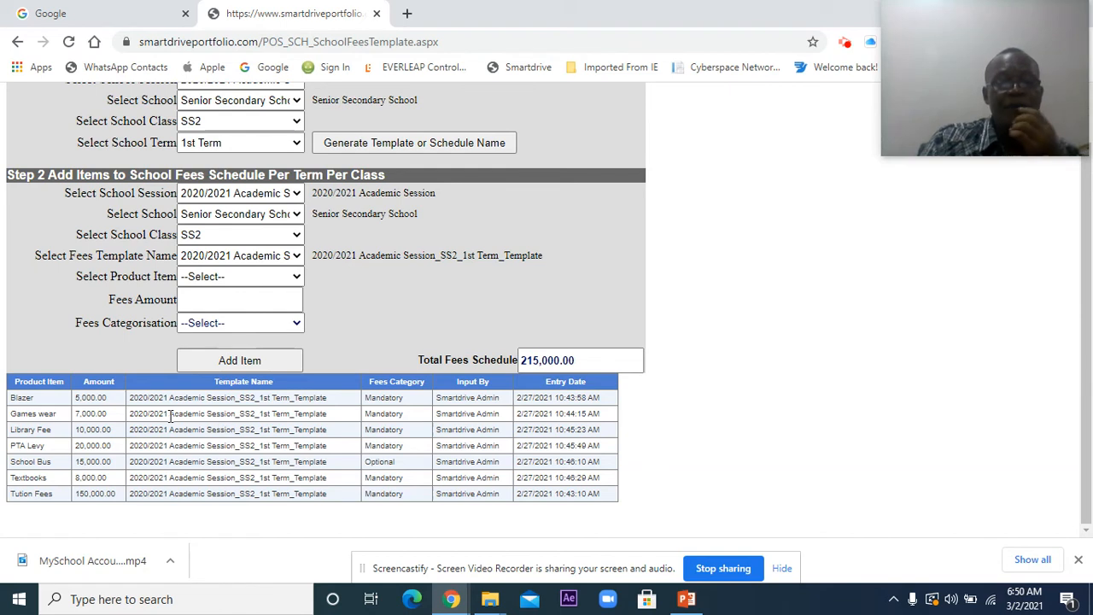
click(531, 363)
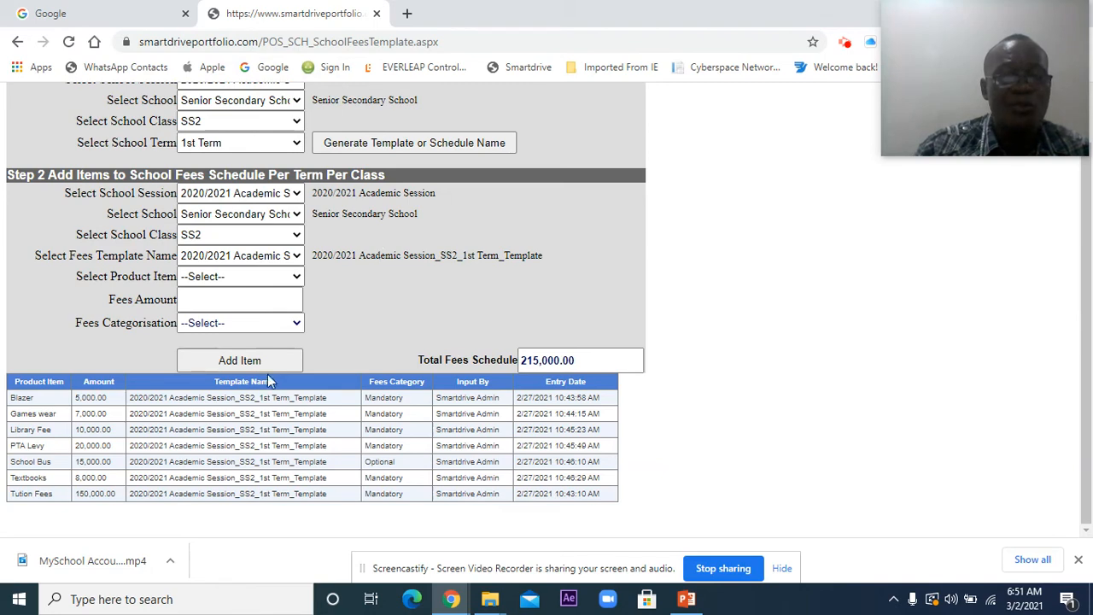
Step: Close the school fees schedule form and return to the school definition options of the administrator menu
scroll(190, 457, up, 1)
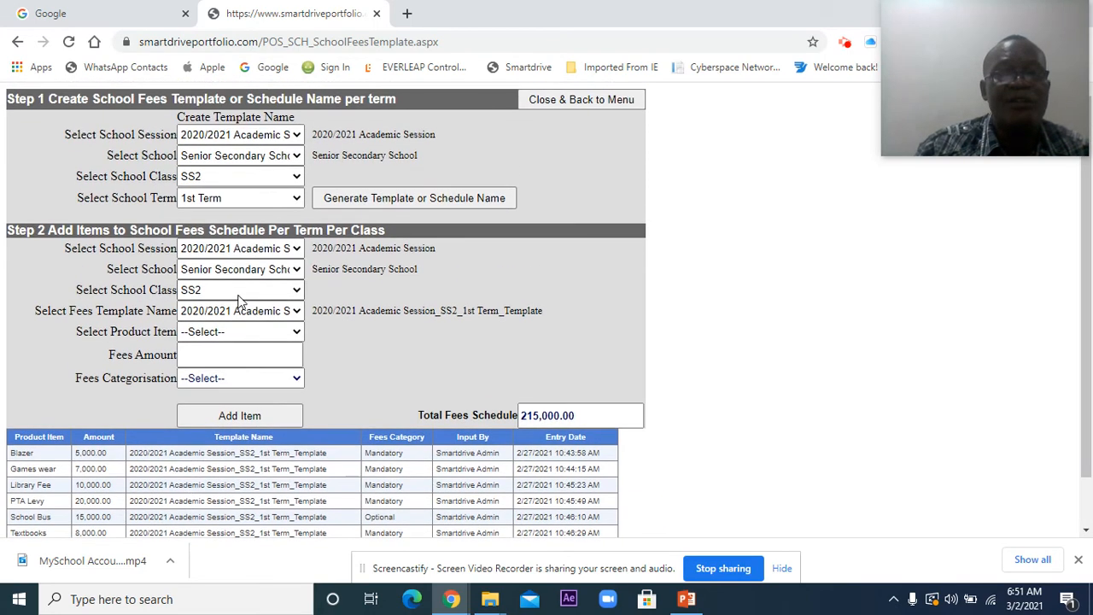
click(568, 100)
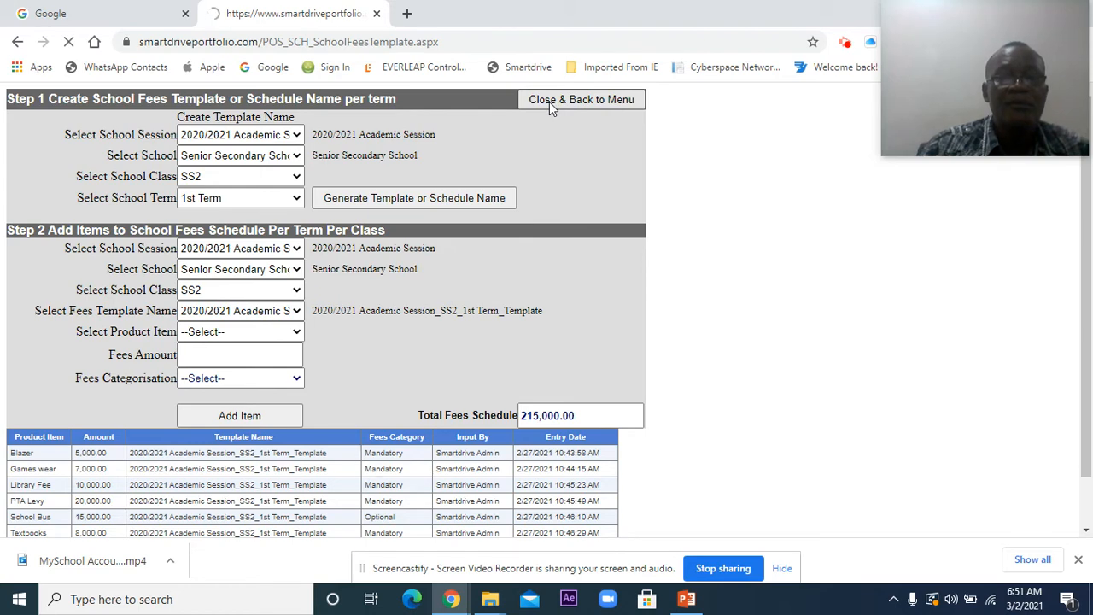
scroll(220, 282, down, 2)
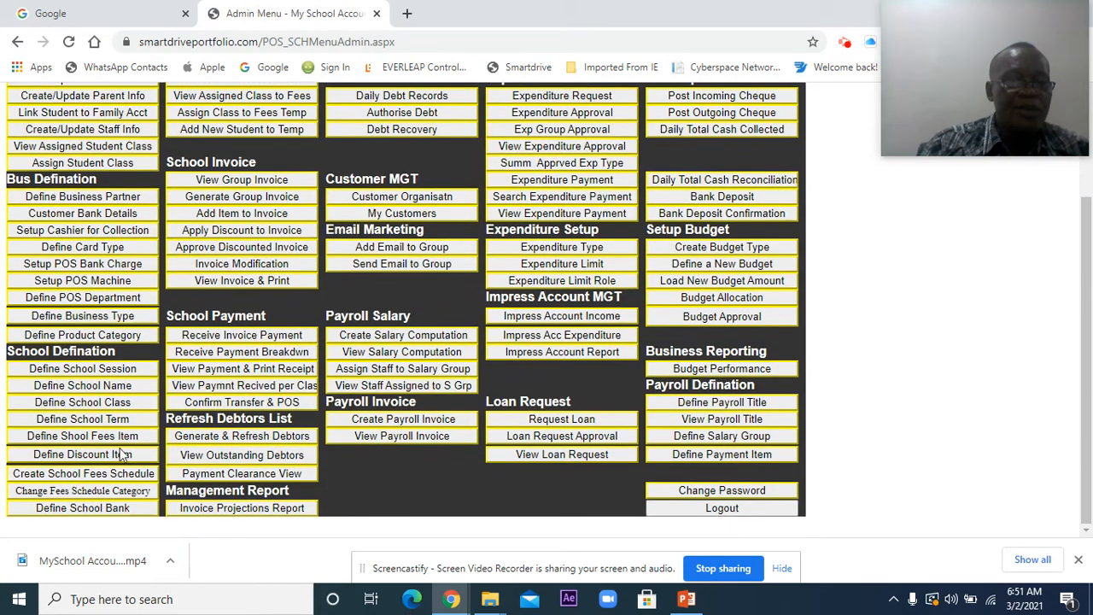
click(83, 491)
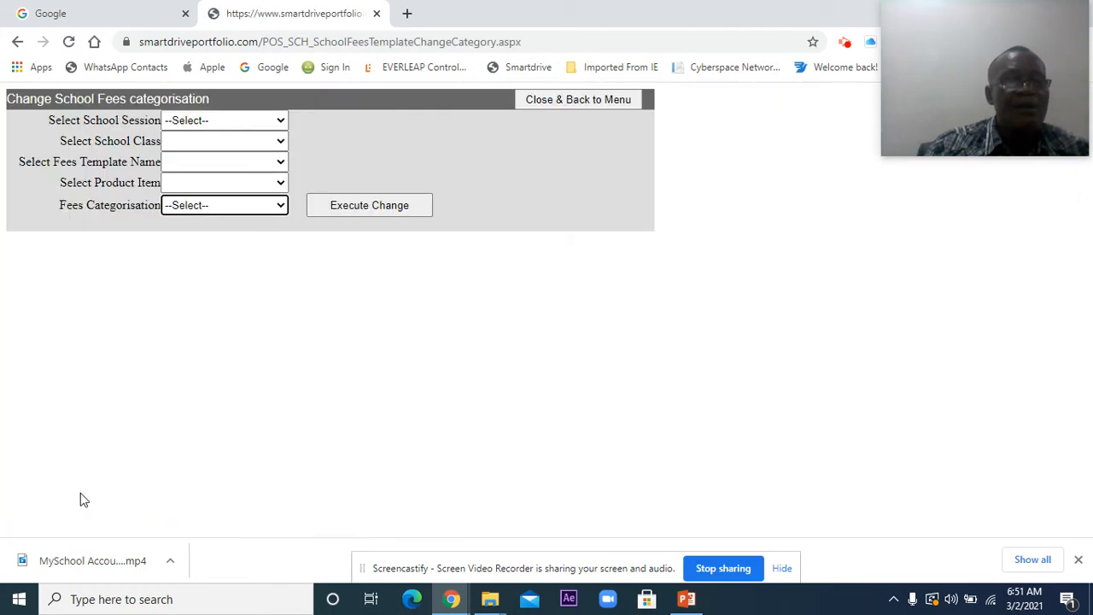
click(609, 105)
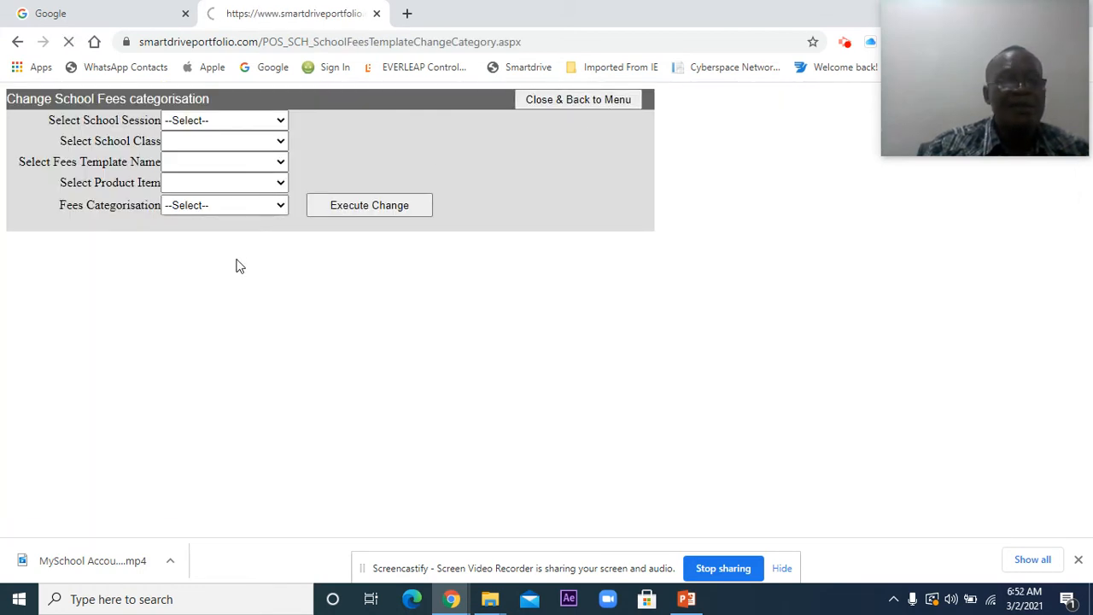
scroll(200, 326, down, 2)
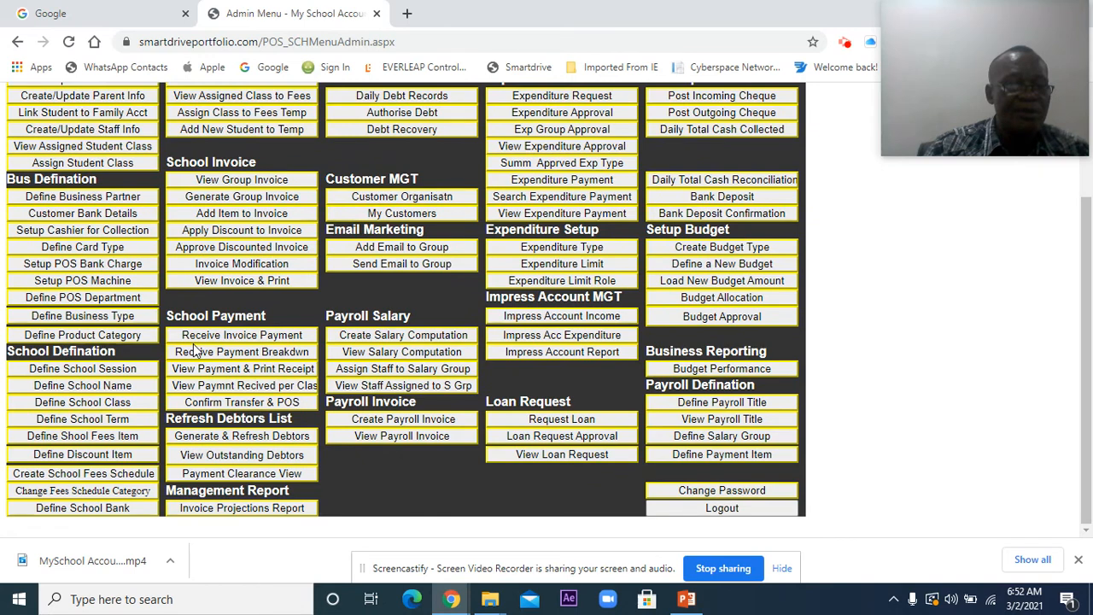
Step: For a fees category change, select the 2020/2021 Academic Session, class SS2 and the 2020/2021 Academic Session_SS2_1st Term_Template
click(89, 493)
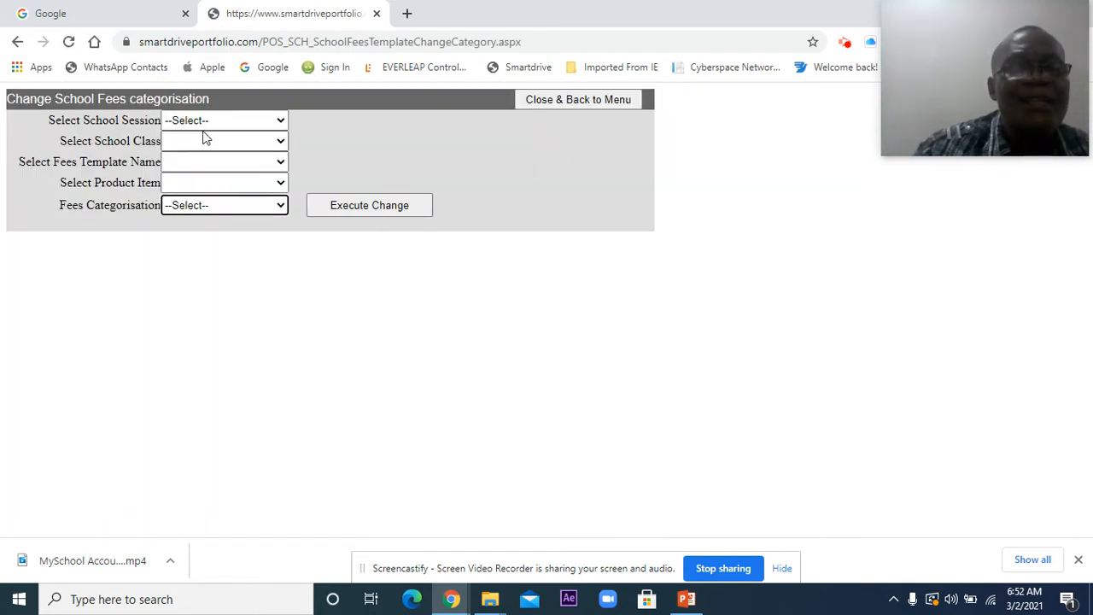
click(252, 124)
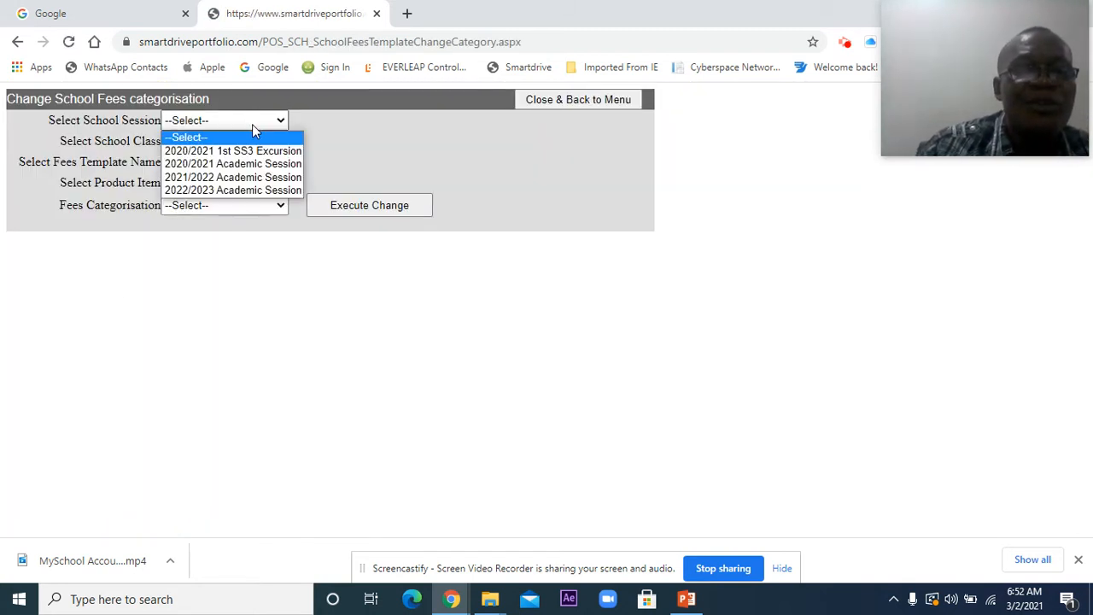
click(244, 168)
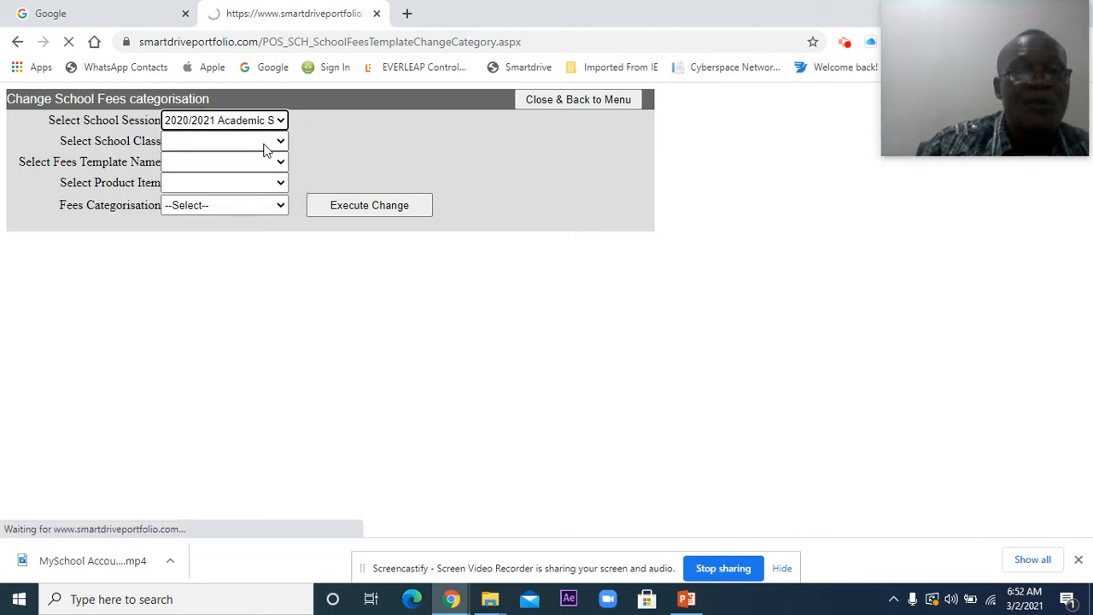
click(264, 144)
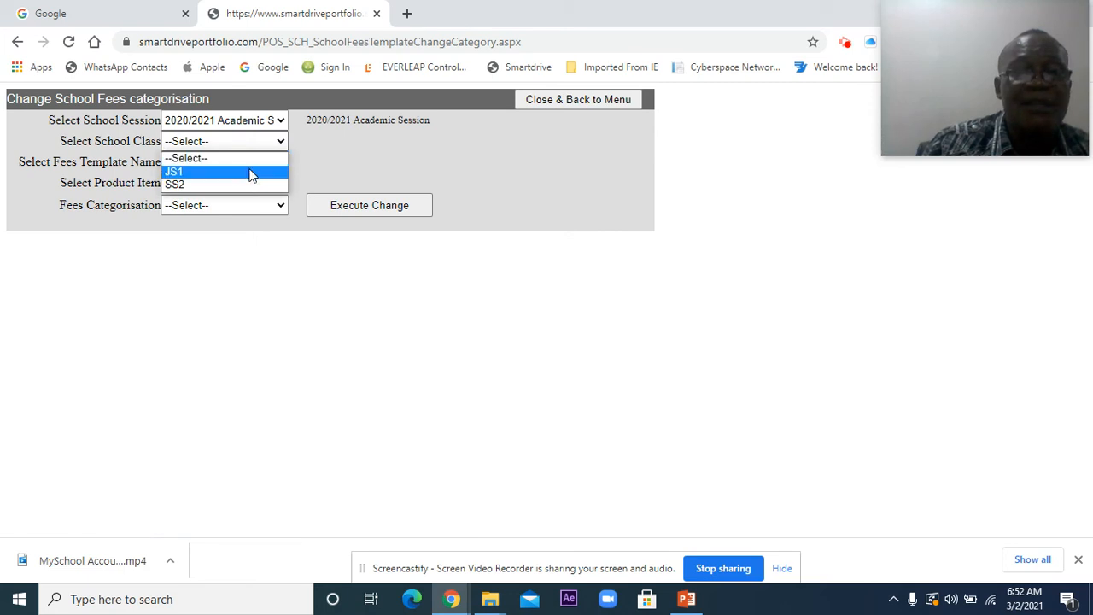
click(243, 183)
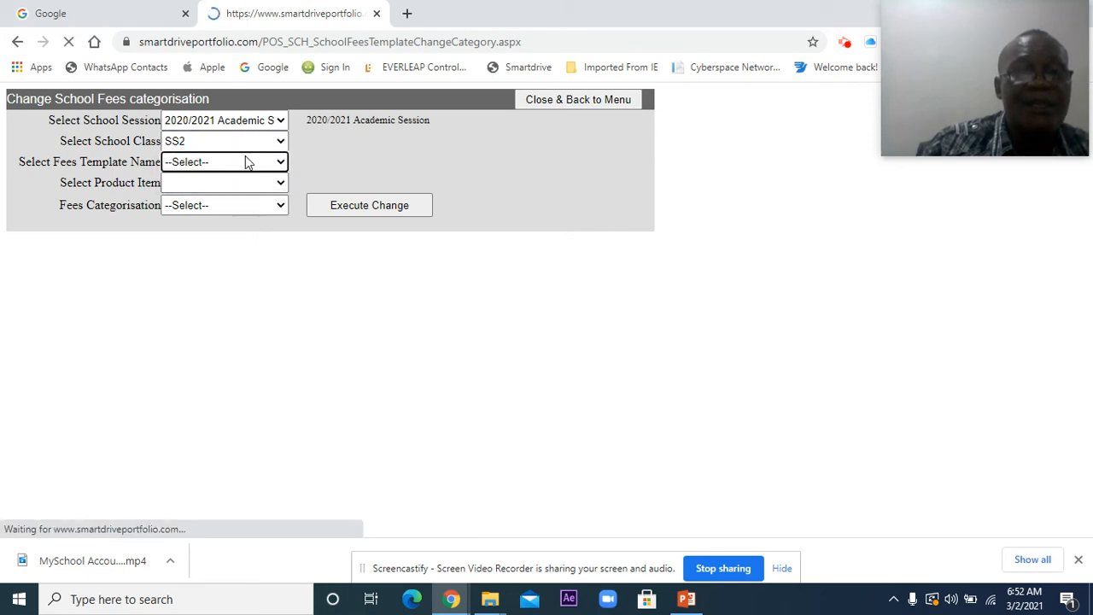
click(245, 164)
click(242, 191)
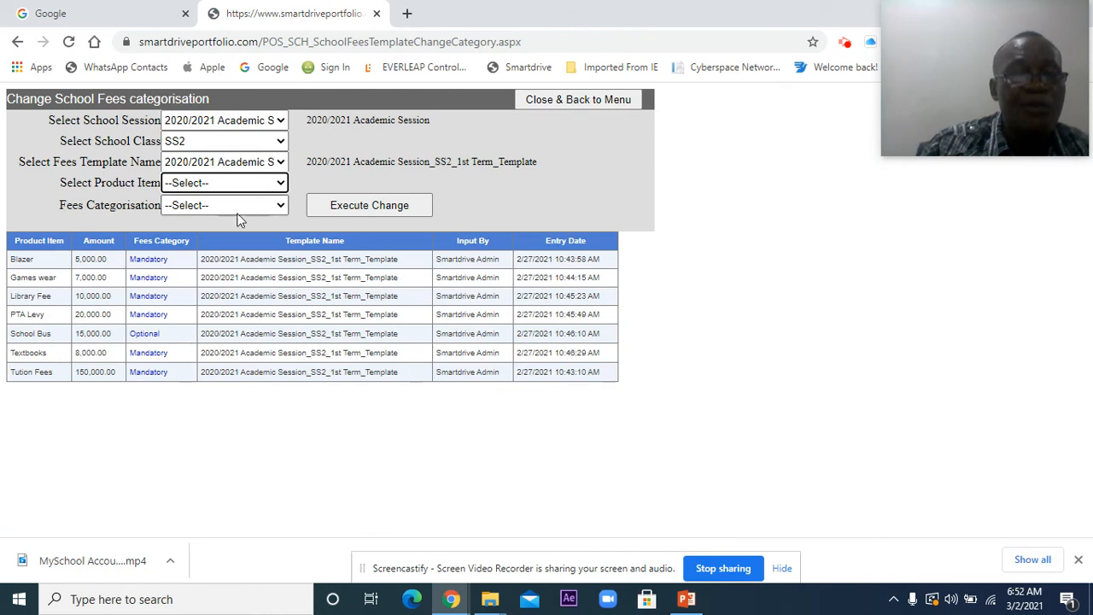
Step: Change the fees categorisation of the Tution Fees item to Optional in the SS2 1st Term template
click(246, 184)
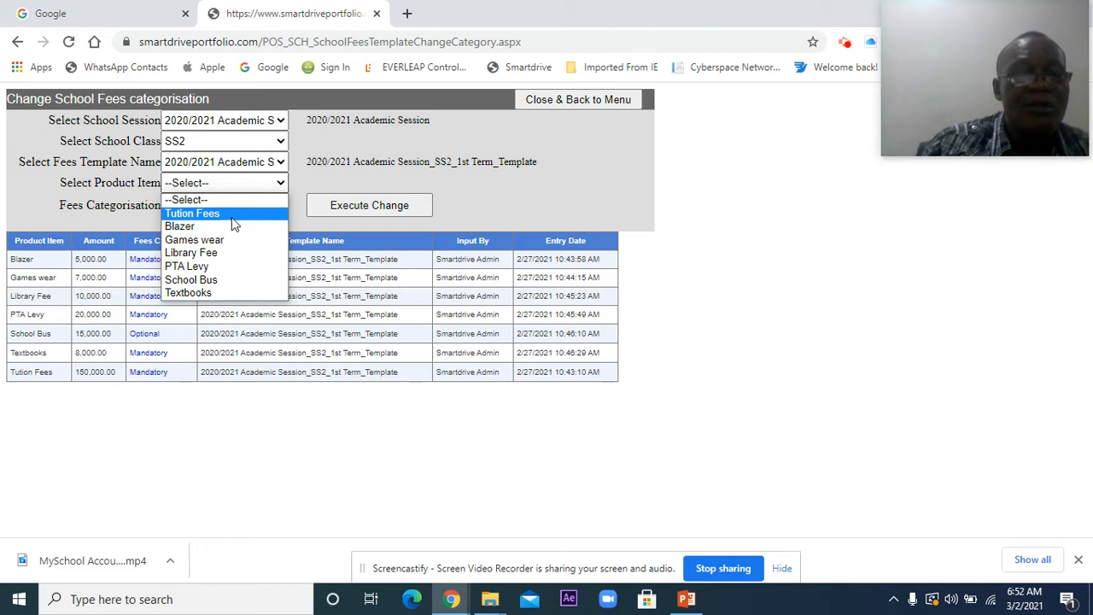
click(231, 217)
click(232, 205)
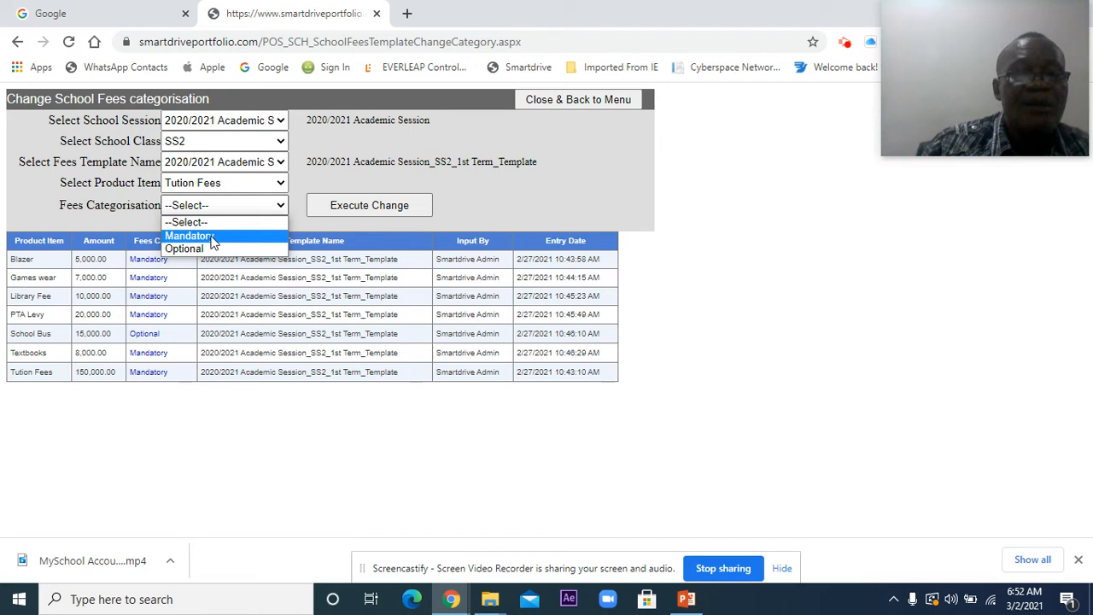
click(213, 236)
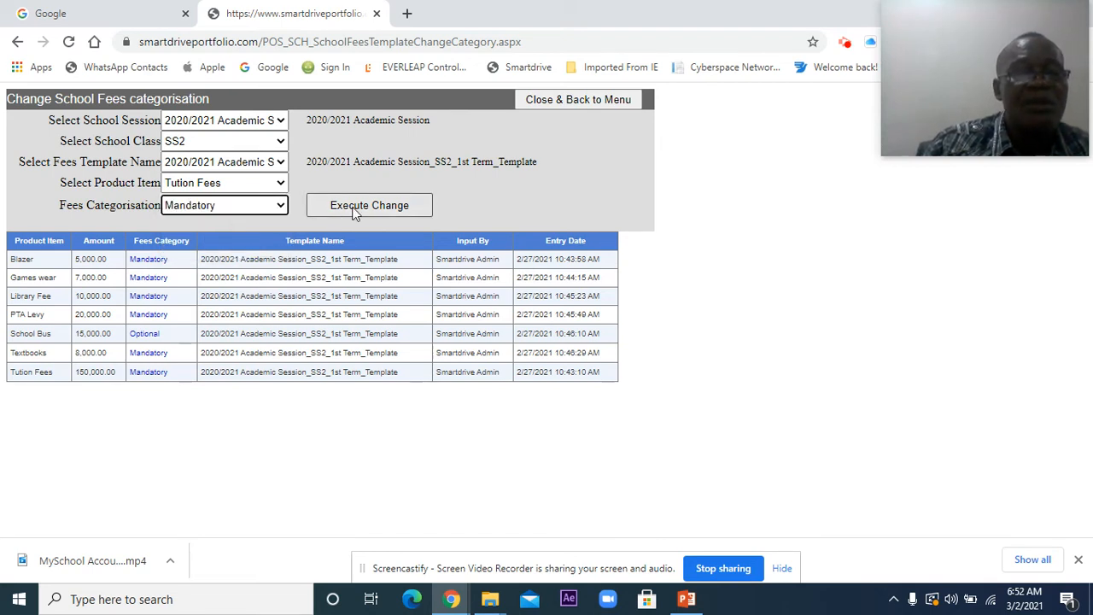
click(209, 209)
click(207, 248)
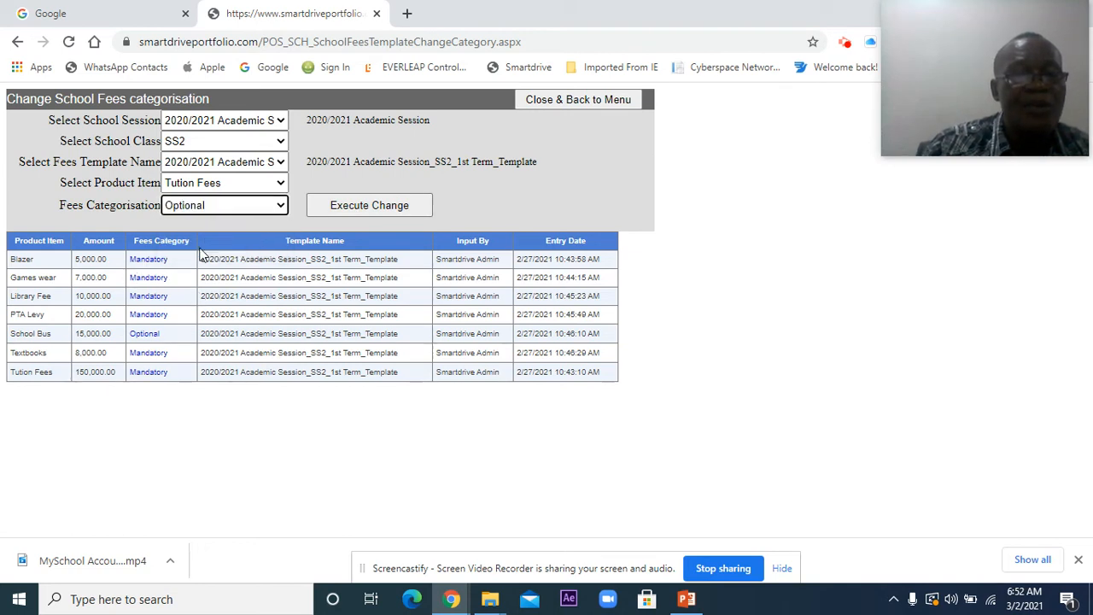
click(368, 208)
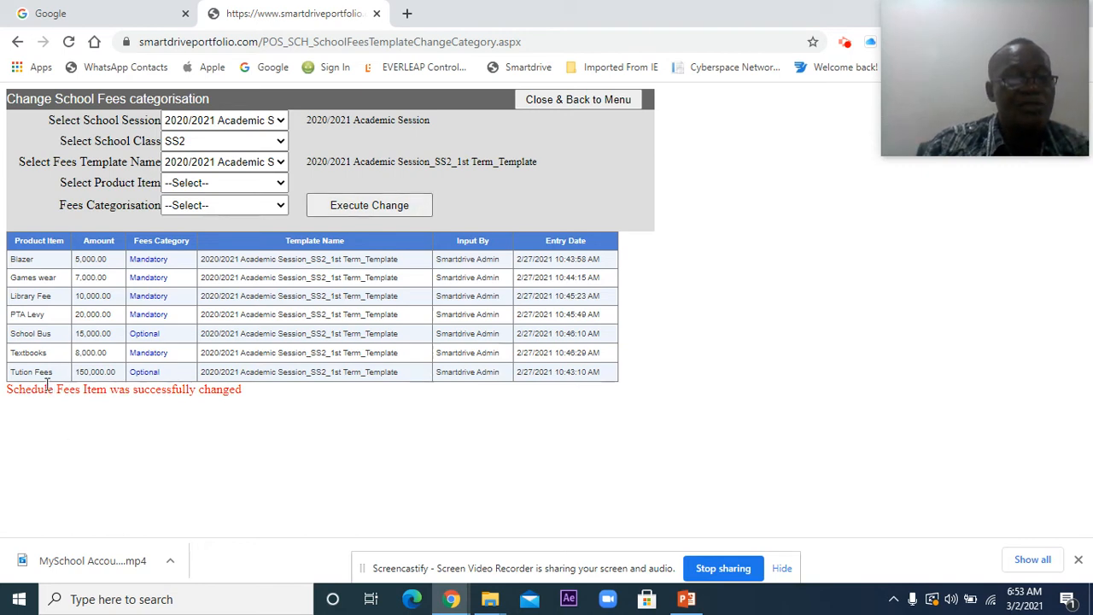
Step: Set the fees categorisation of the Tution Fees item back to Mandatory in the SS2 1st Term template
key(ctrl+plus)
key(ctrl+plus)
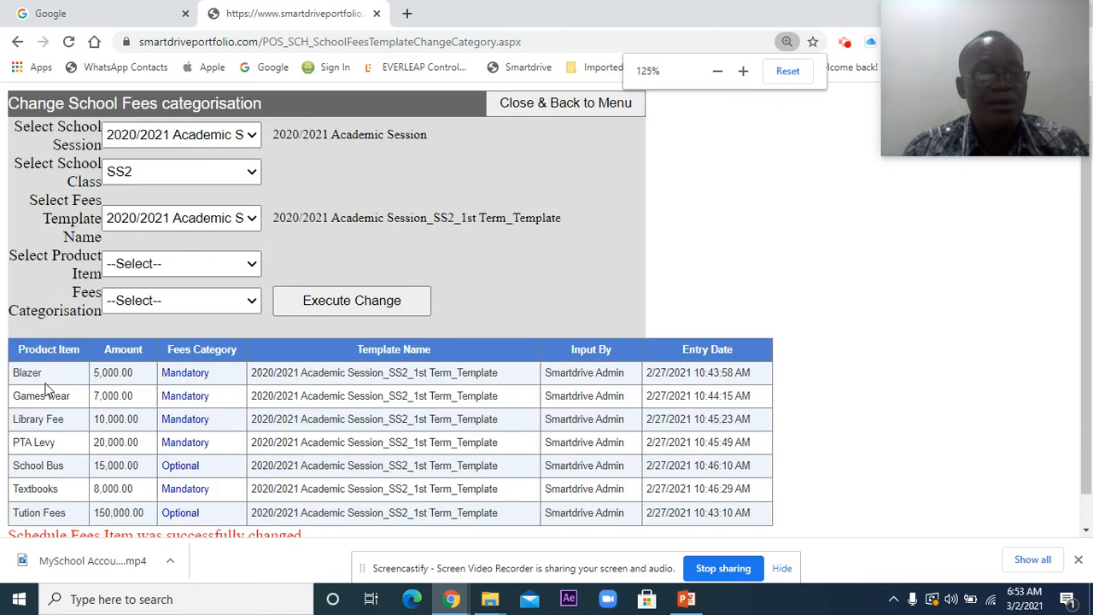
scroll(48, 383, down, 1)
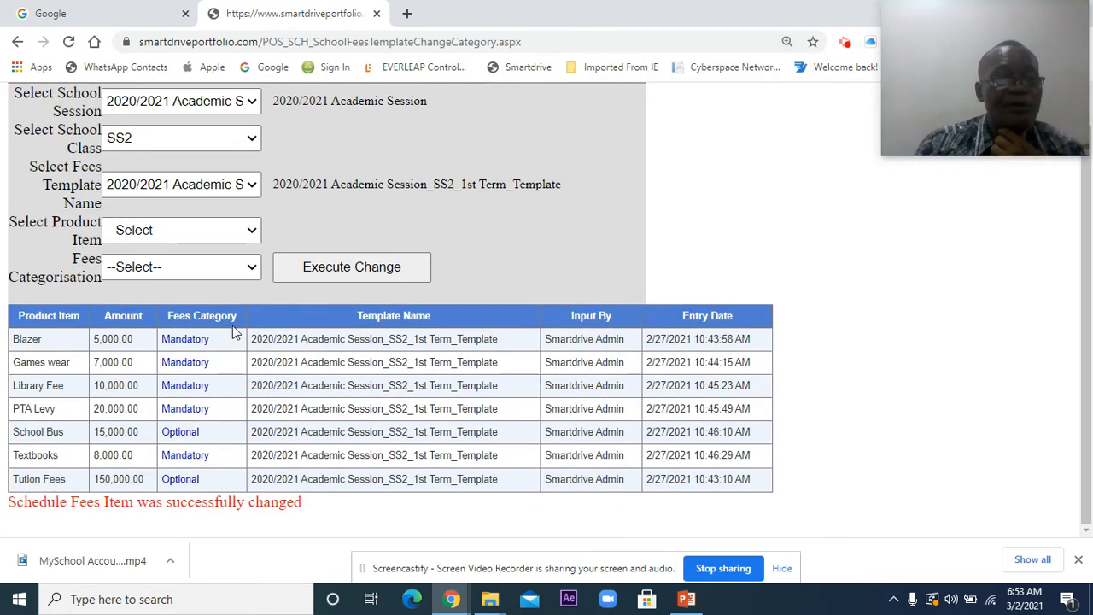
click(252, 232)
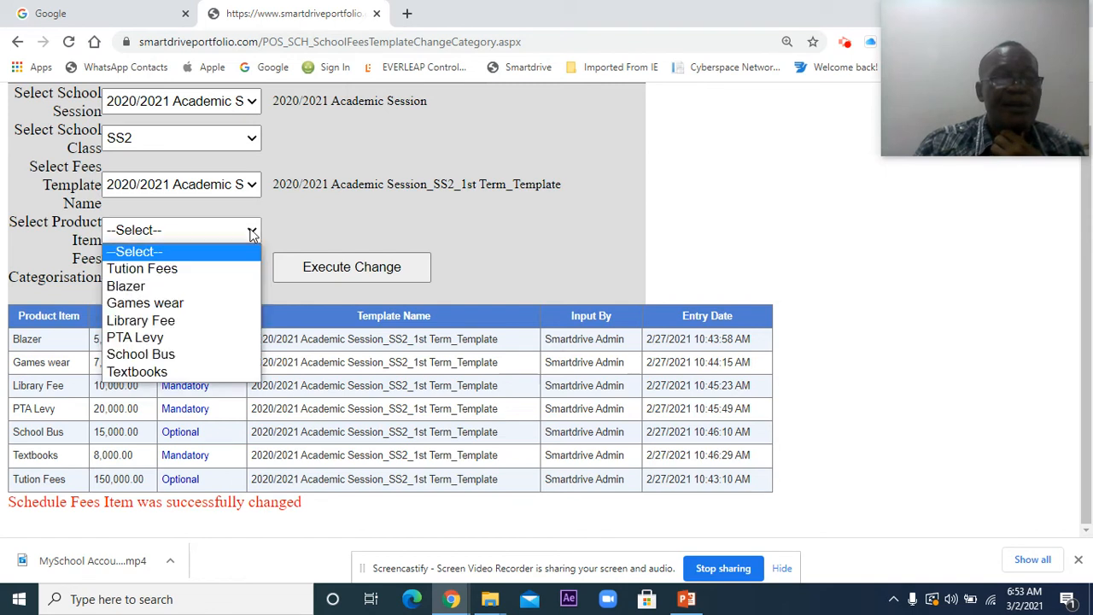
click(214, 266)
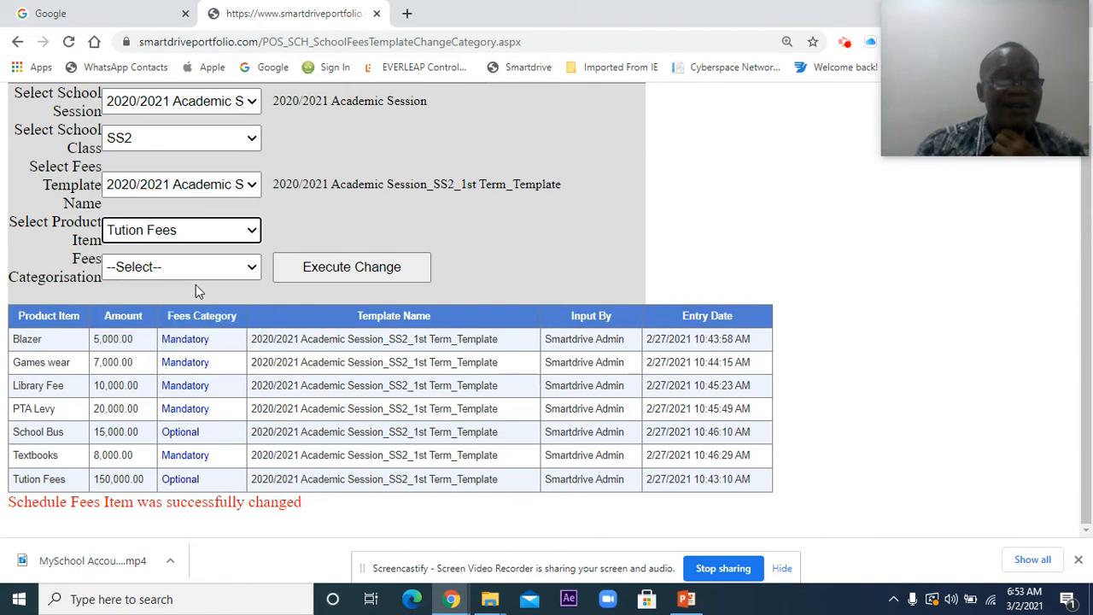
click(252, 267)
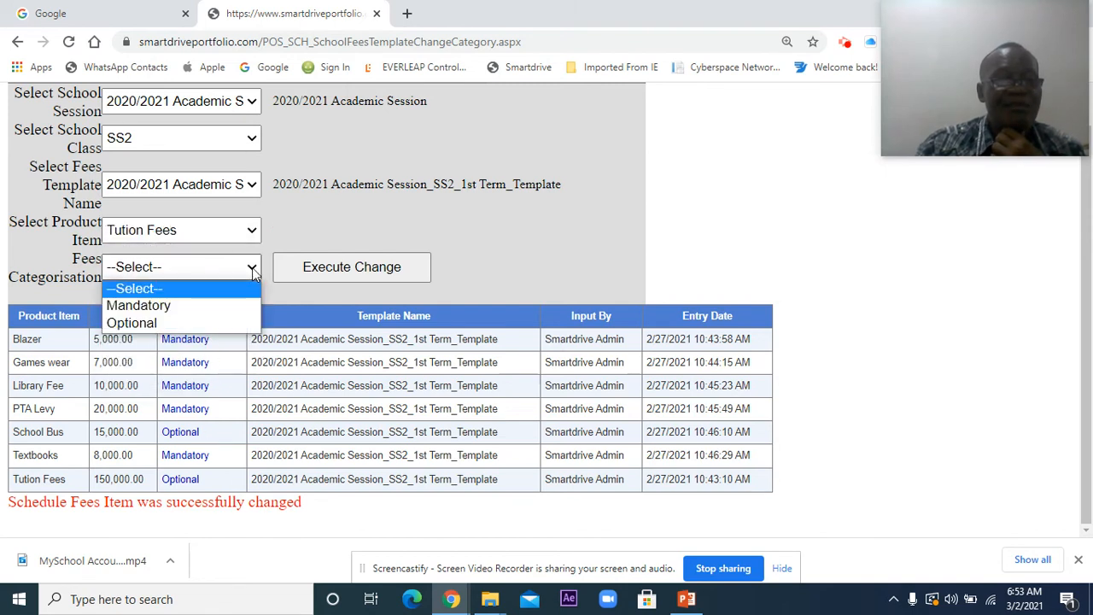
click(197, 305)
click(320, 272)
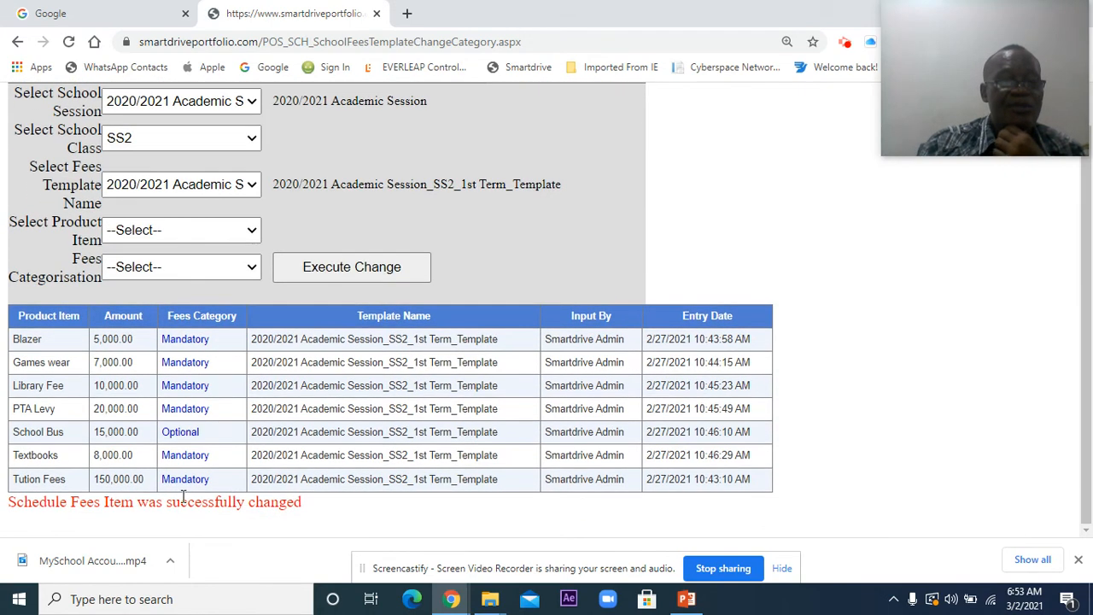
Step: Change the Blazer item's fees categorisation to Optional and return to the administrator menu
click(250, 232)
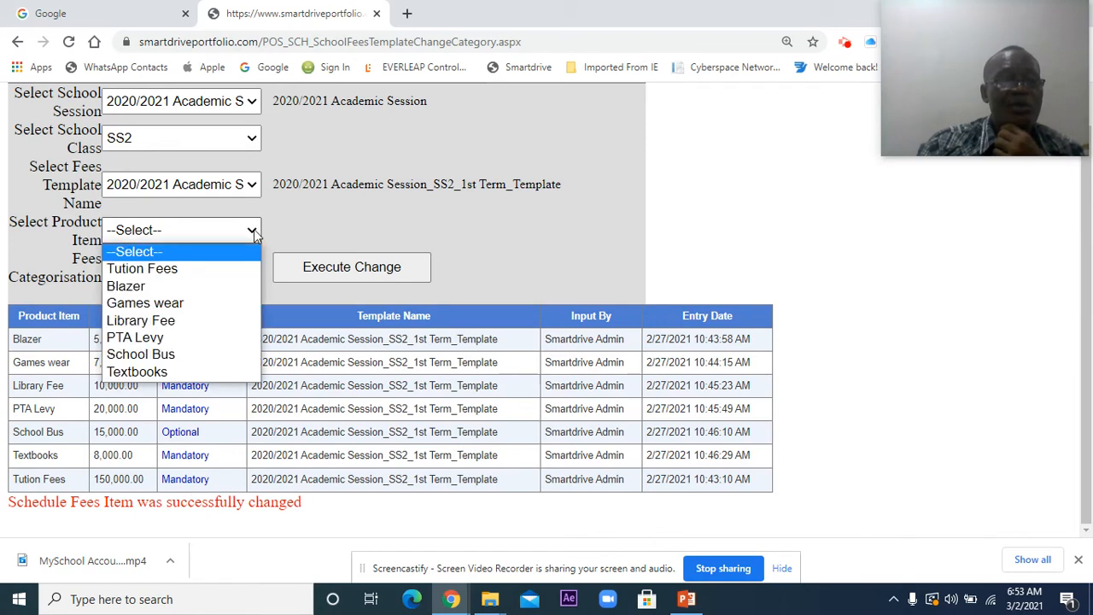
click(177, 287)
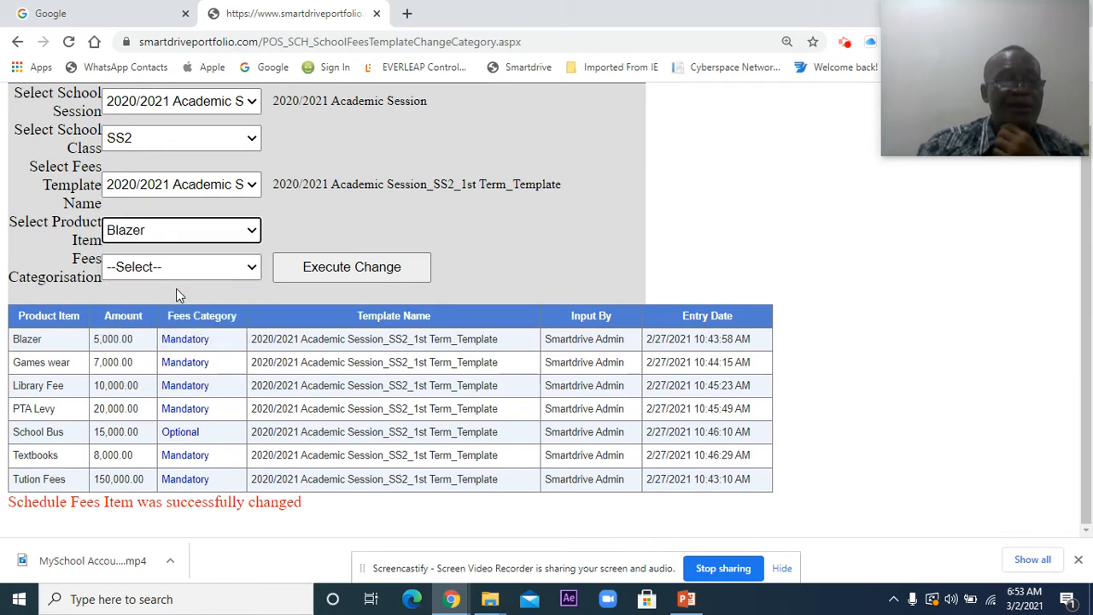
click(234, 269)
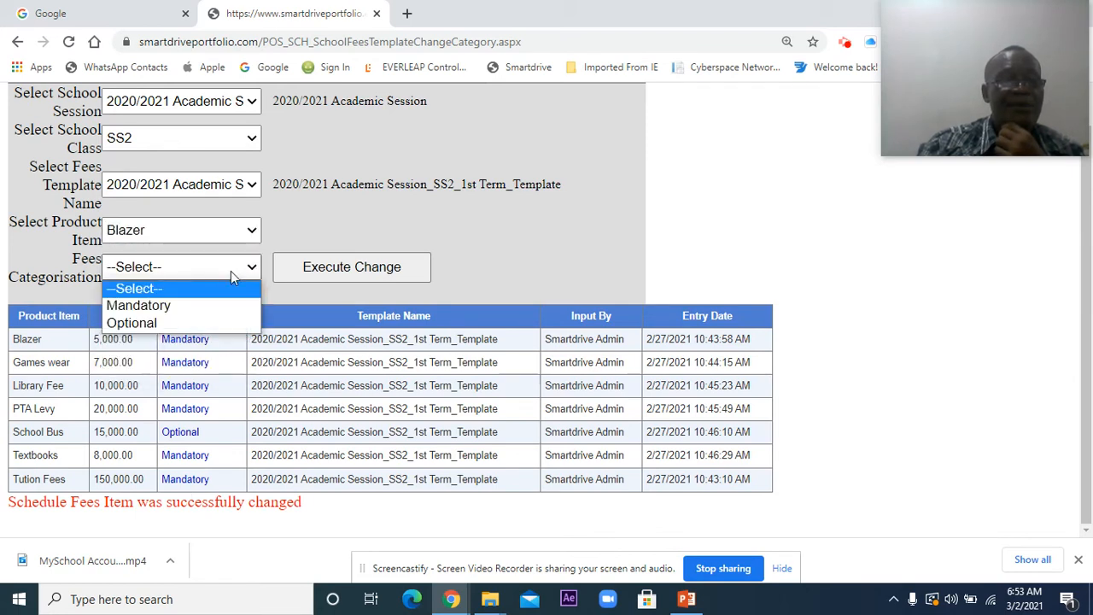
click(198, 321)
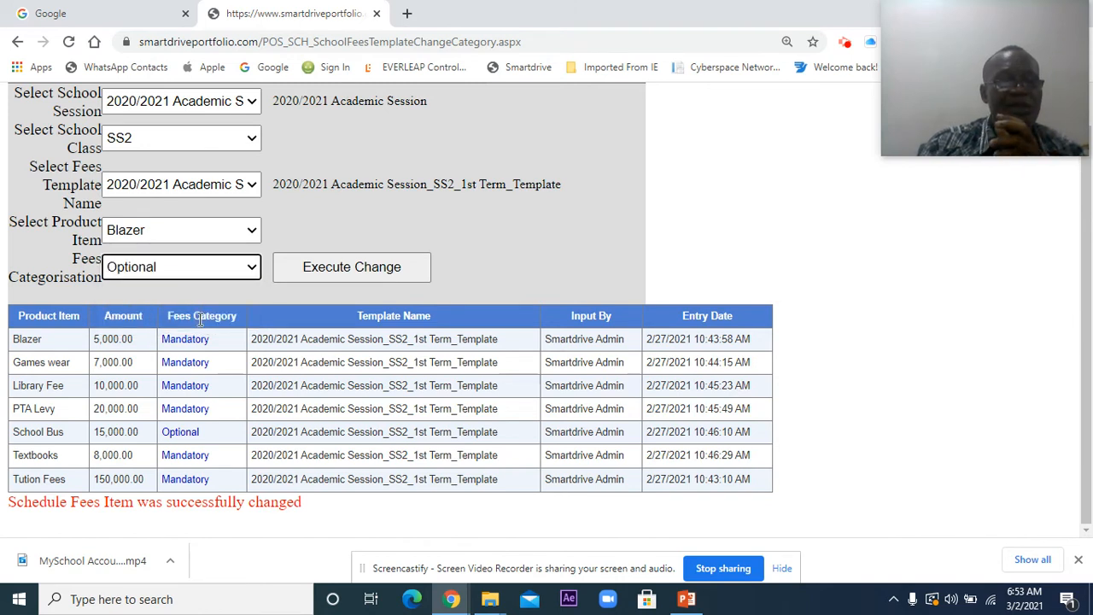
click(361, 267)
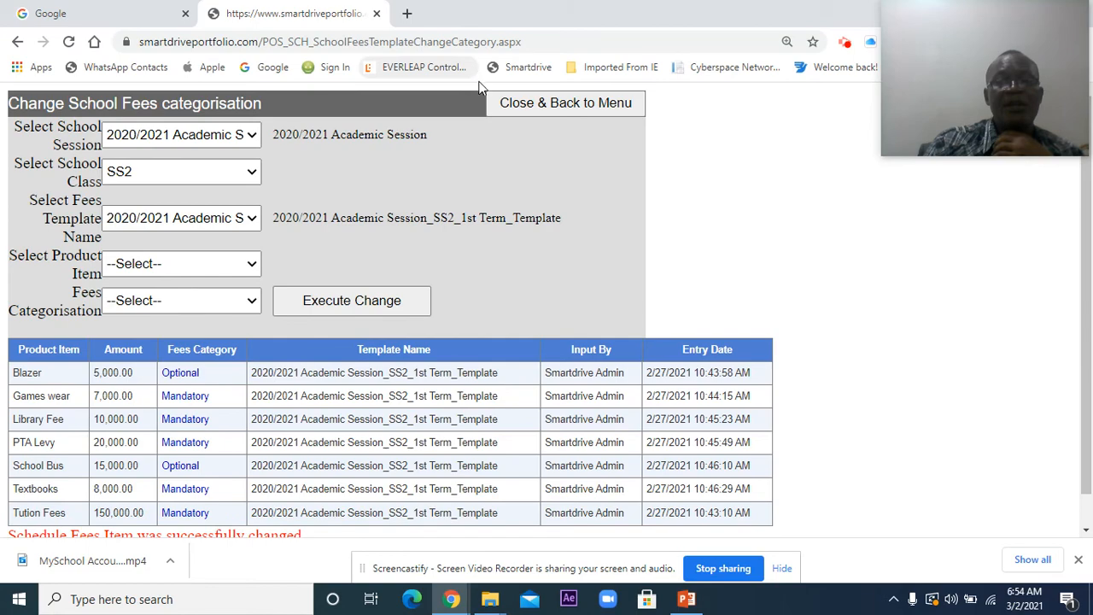
click(527, 109)
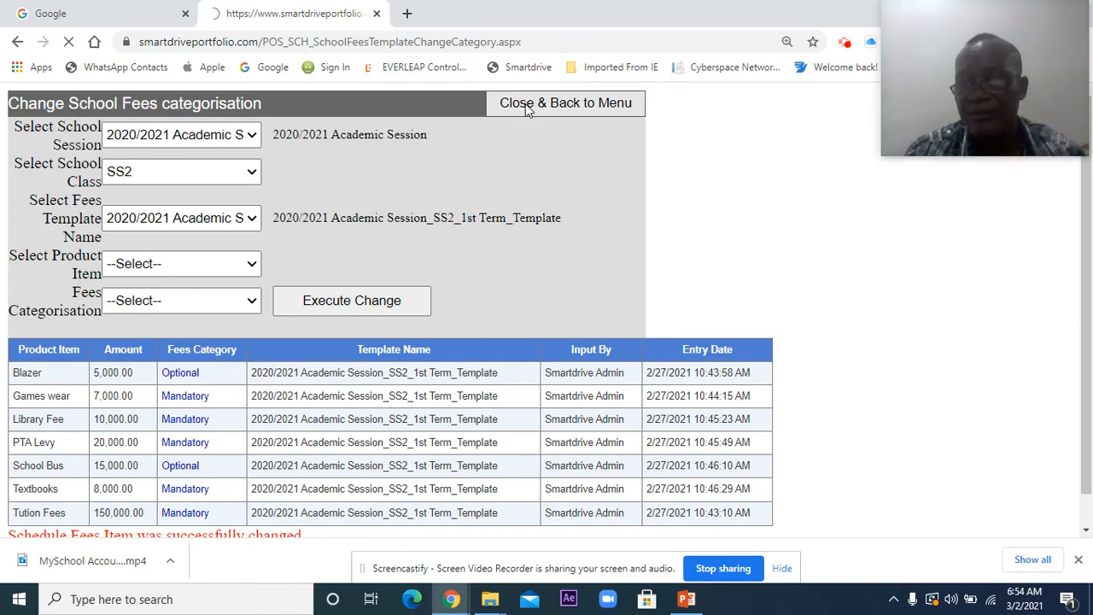
Step: Open the school fees schedule view and select the 2020/2021 Academic Session and Senior Secondary School
scroll(60, 340, down, 4)
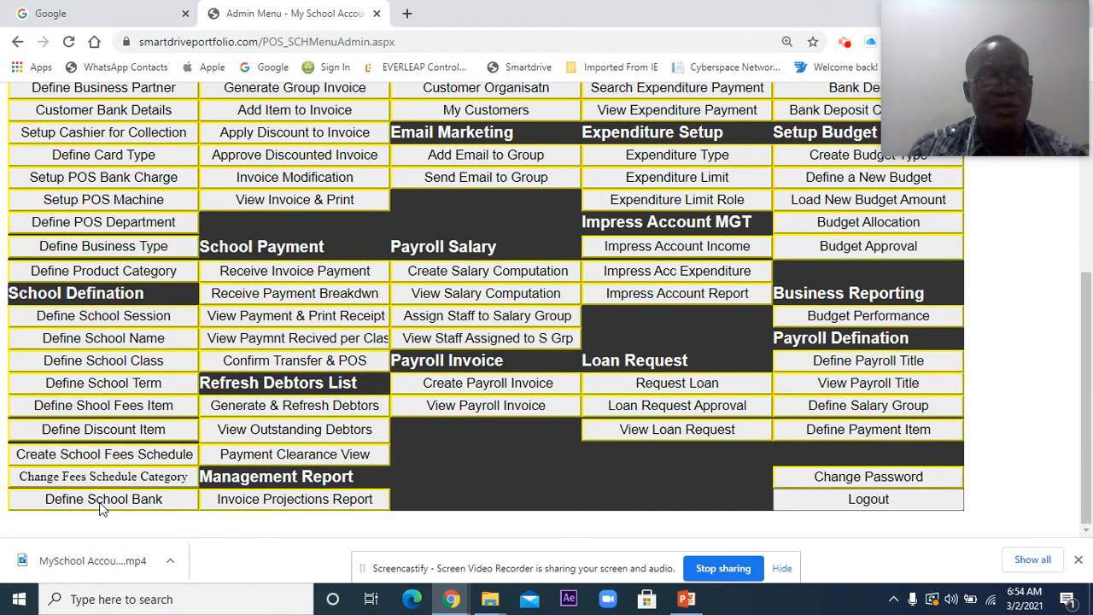
scroll(100, 507, up, 4)
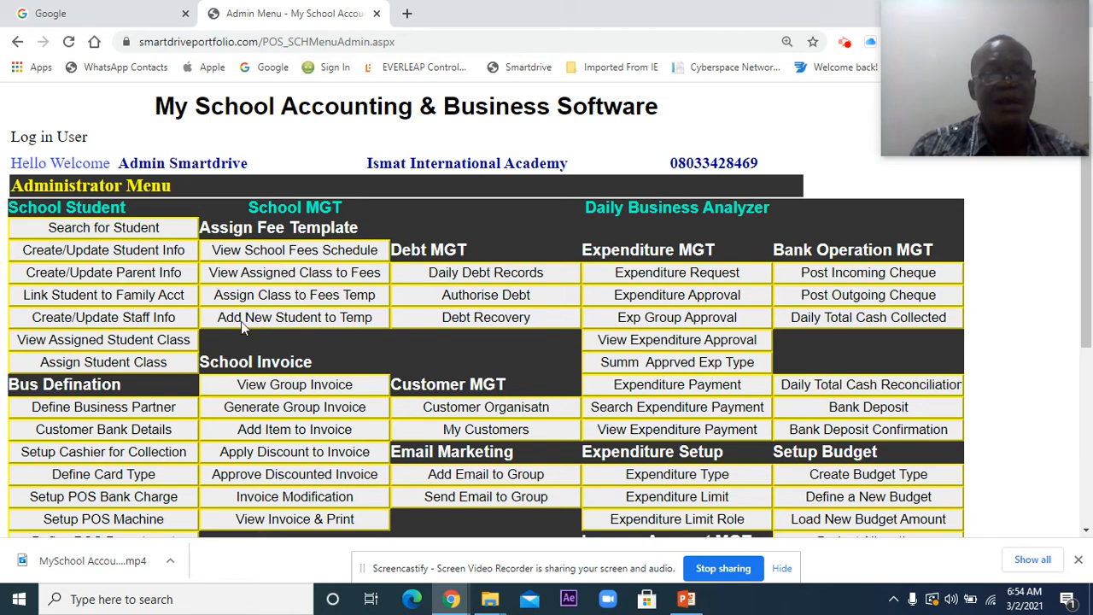
click(295, 249)
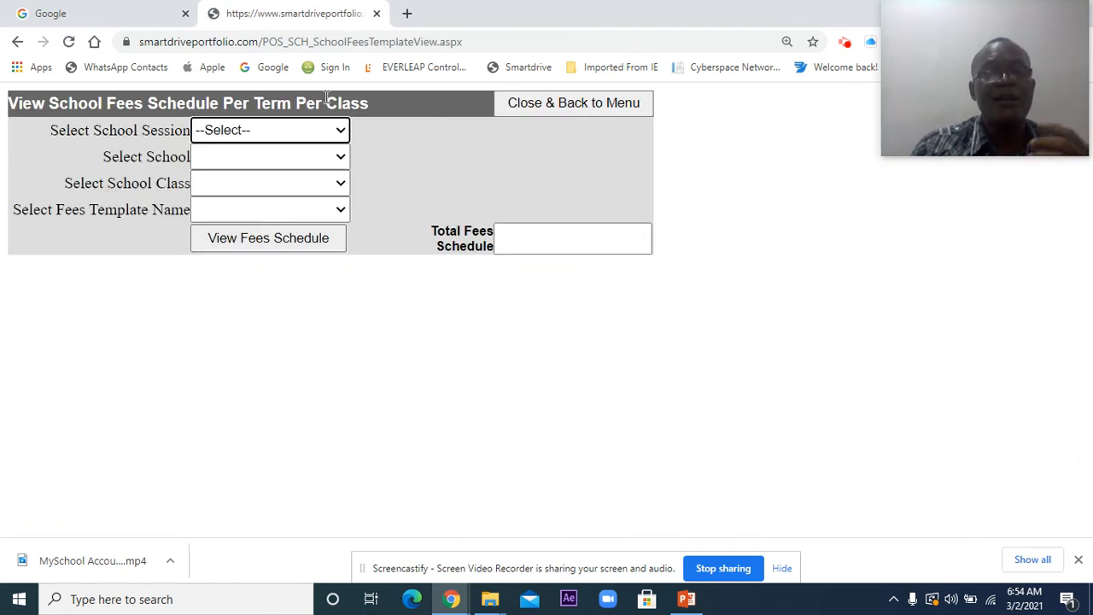
click(330, 137)
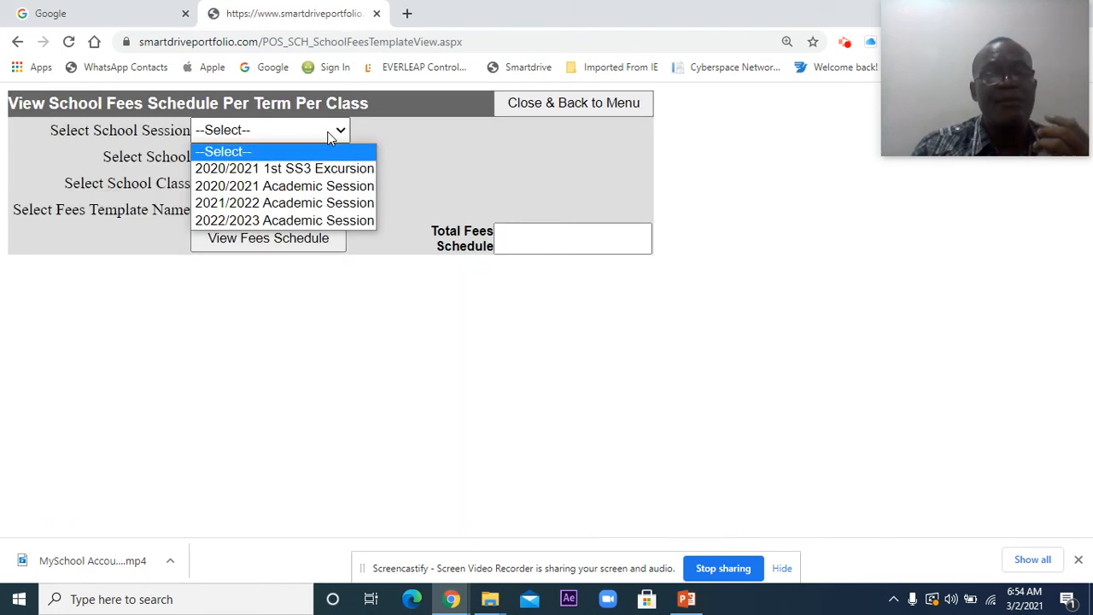
click(314, 187)
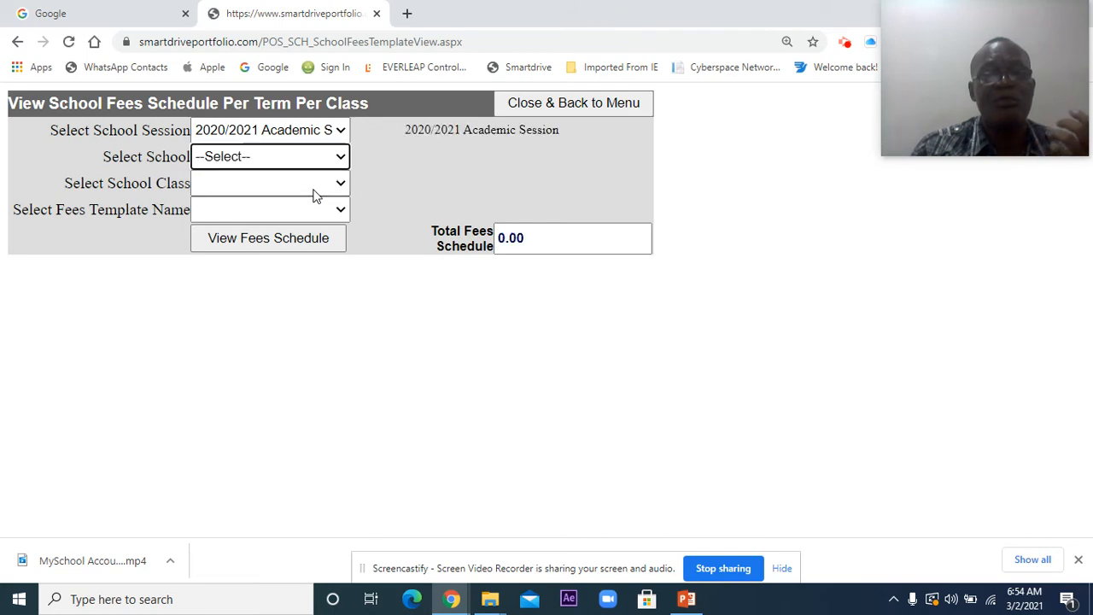
click(342, 156)
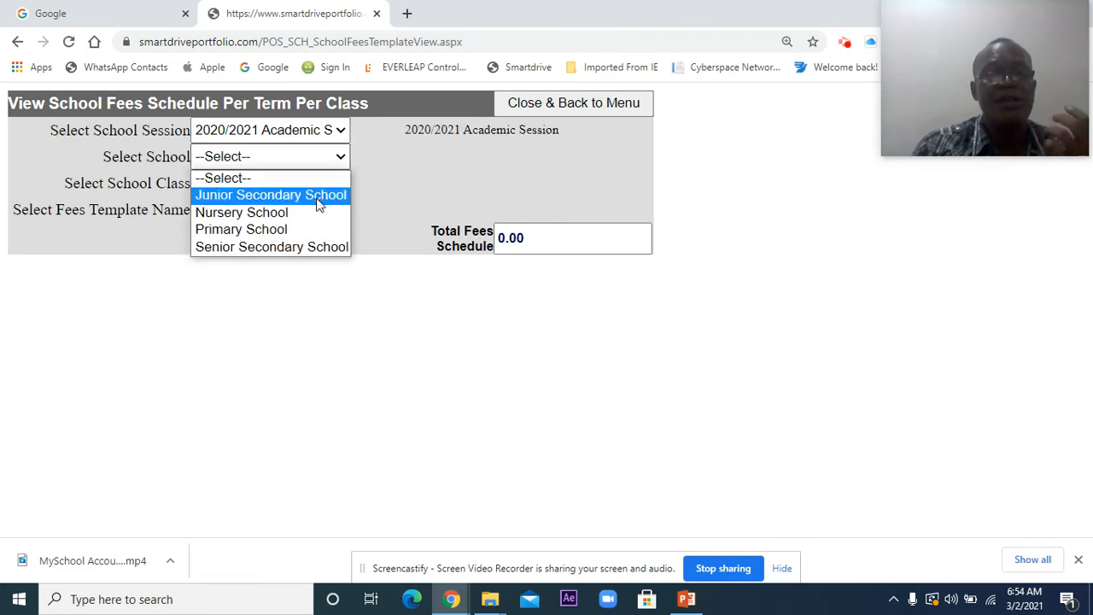
click(293, 246)
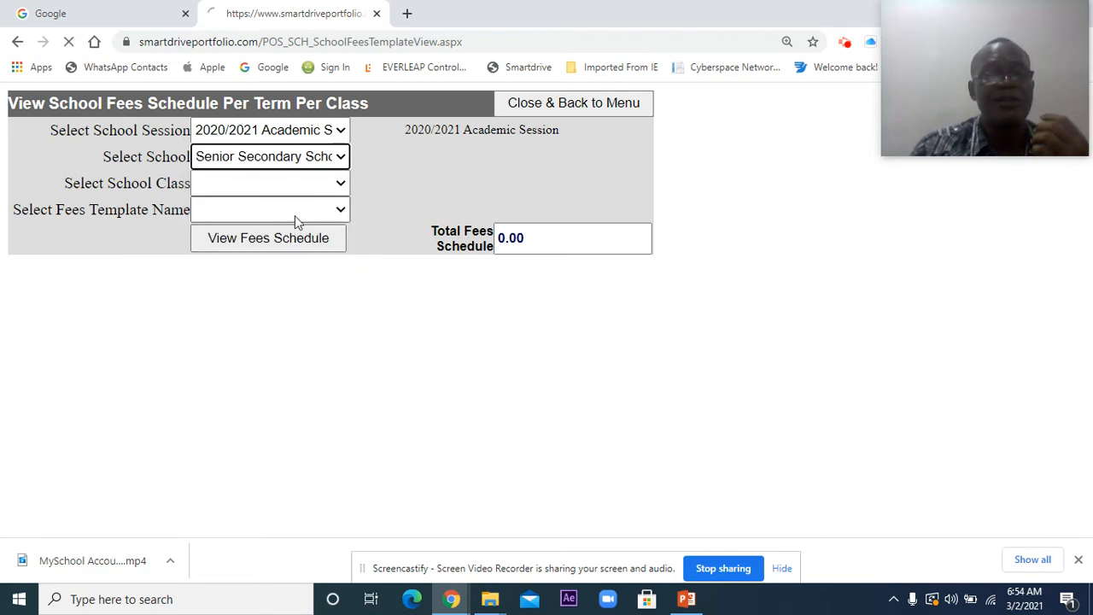
Step: View the SS2 fees schedule for the 2020/2021 Academic Session_SS2_1st Term_Template and return to the administrator menu
click(316, 183)
click(279, 222)
click(300, 215)
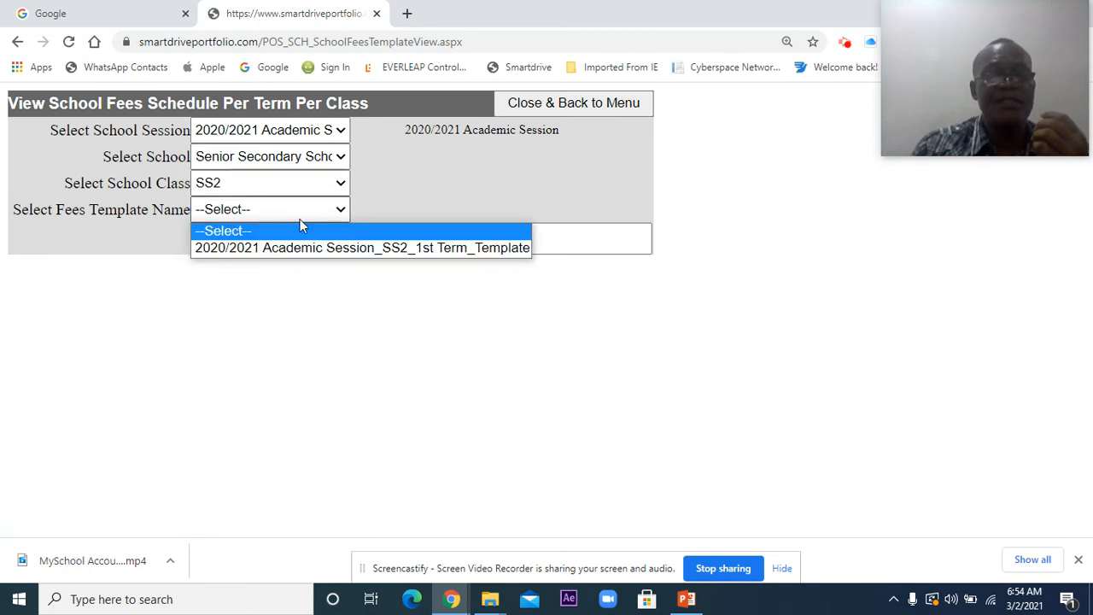
click(292, 247)
click(291, 242)
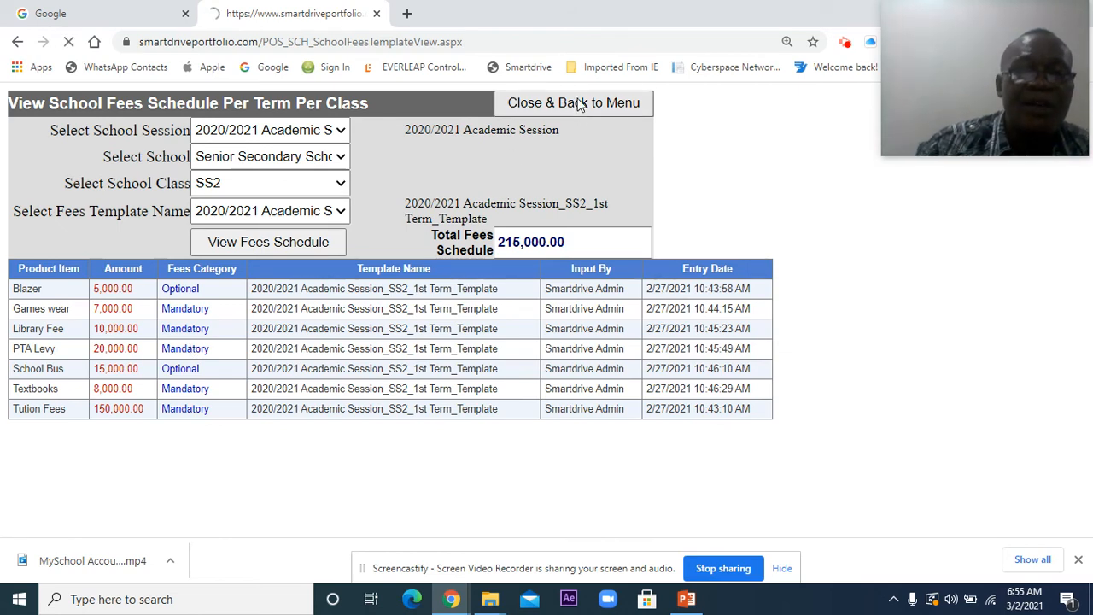
click(576, 108)
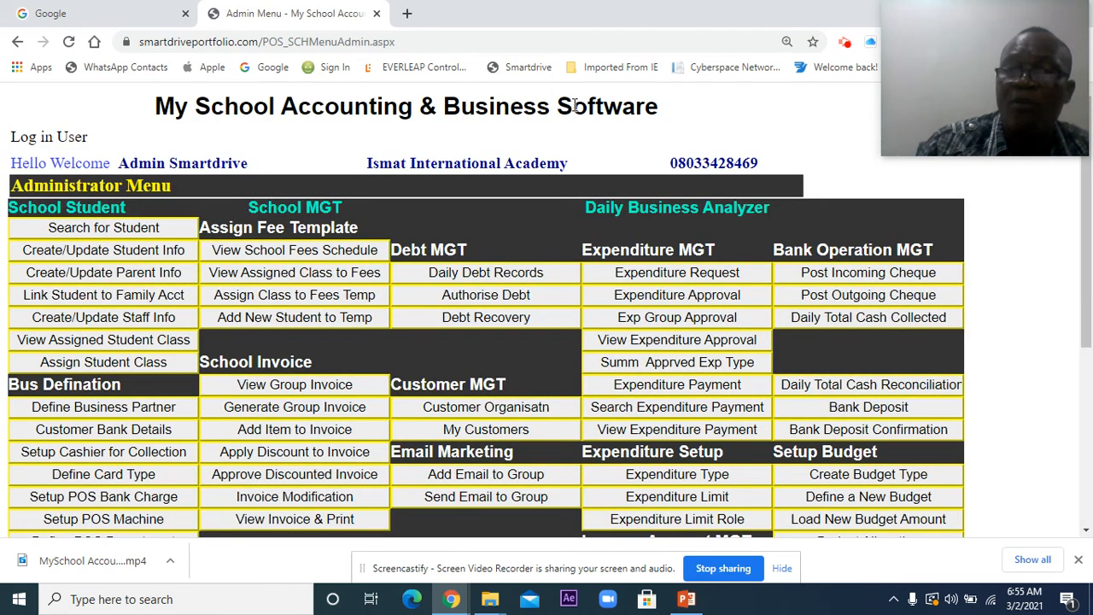
Step: Open the view of classes assigned to fees templates and select the 2020/2021 Academic Session and Senior Secondary School
click(278, 277)
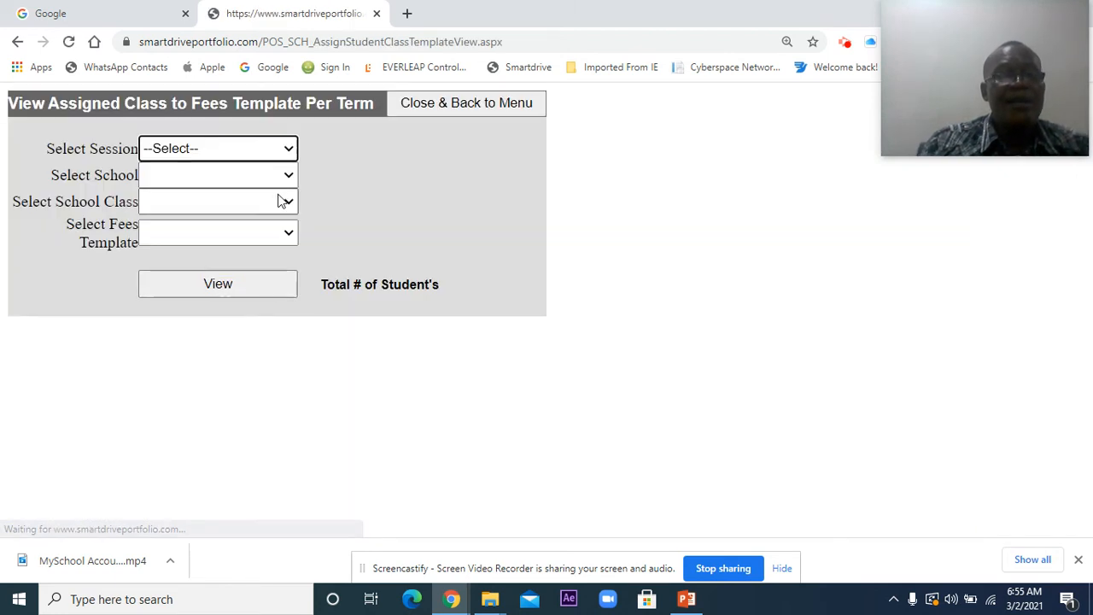
click(289, 150)
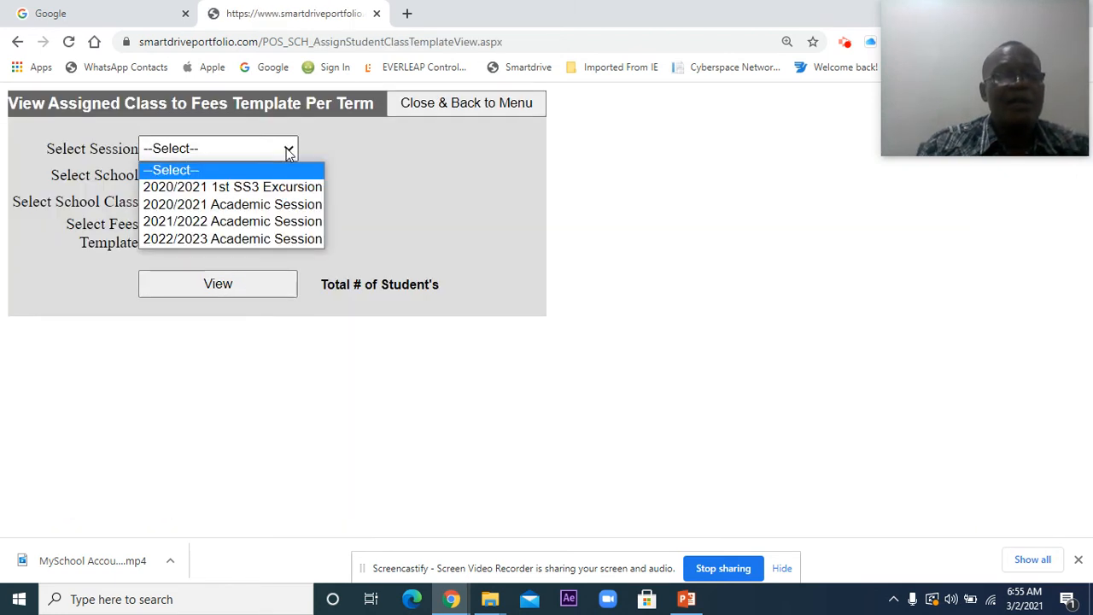
click(222, 209)
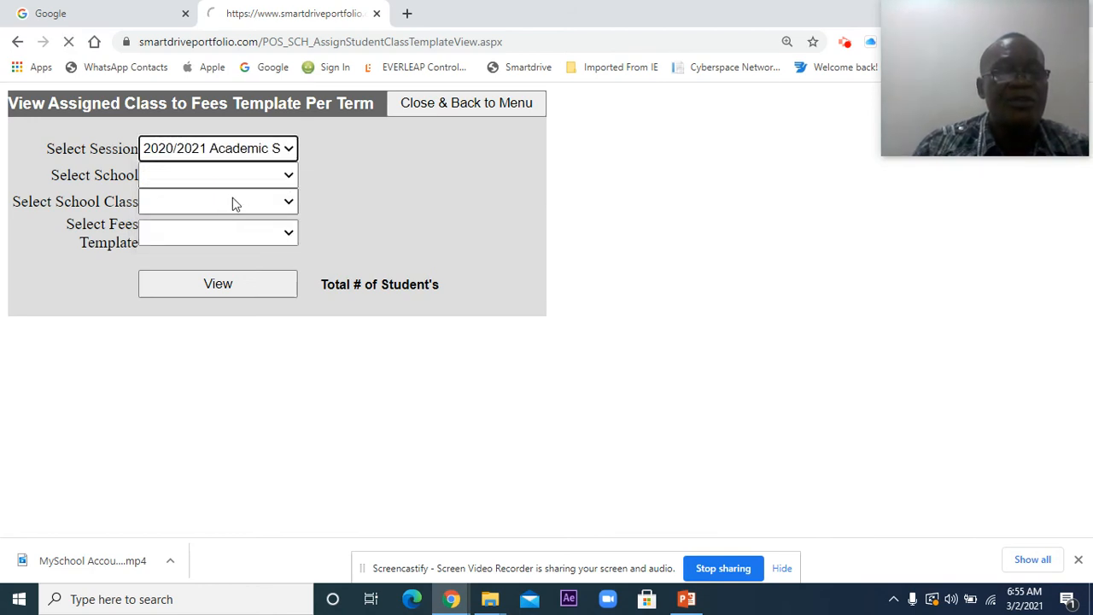
click(273, 177)
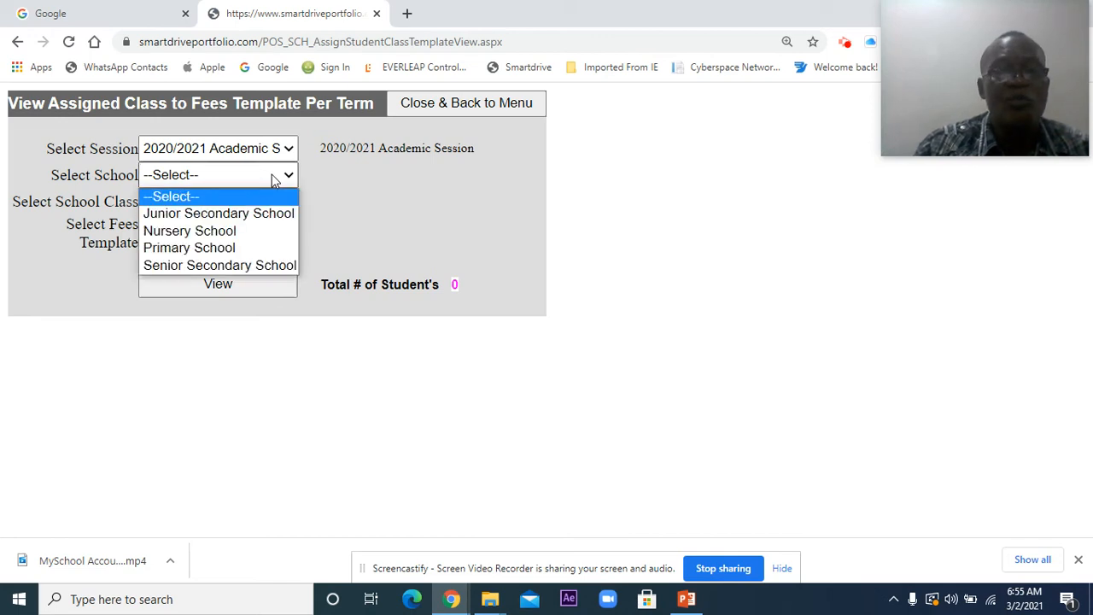
click(236, 271)
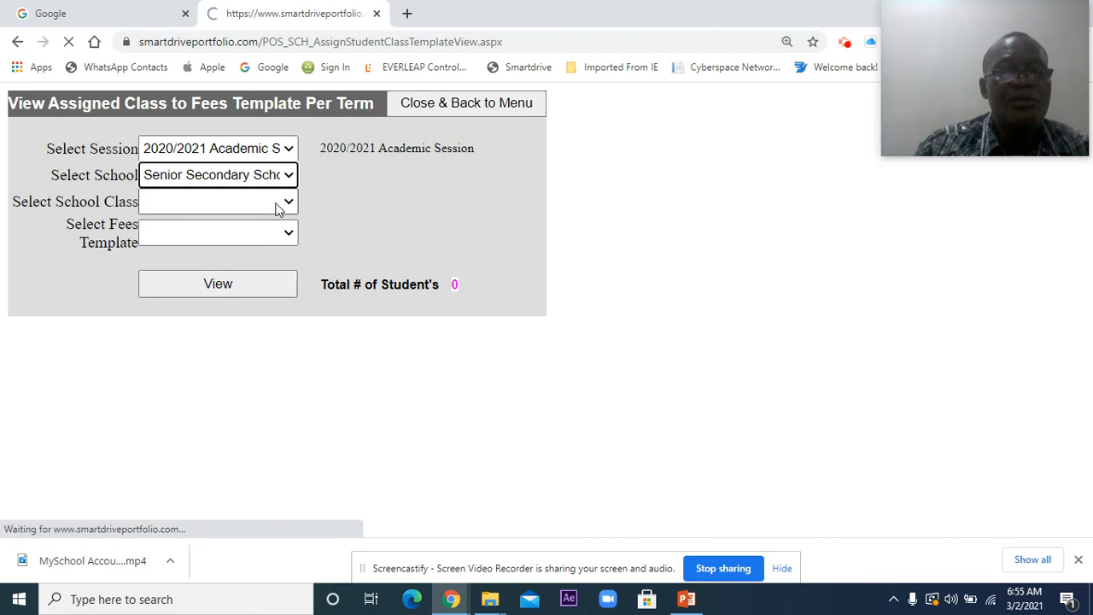
Step: View the SS2 students assigned to the 2020/2021 Academic Session_SS2_1st Term_Template, and return to the administrator menu
click(286, 203)
click(241, 240)
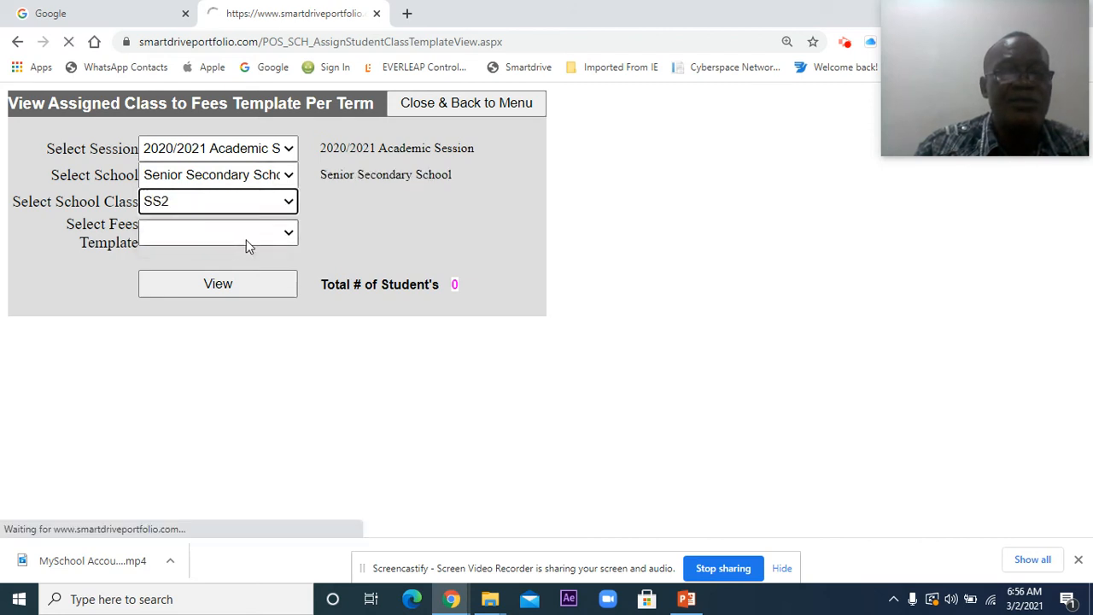
click(251, 242)
click(242, 267)
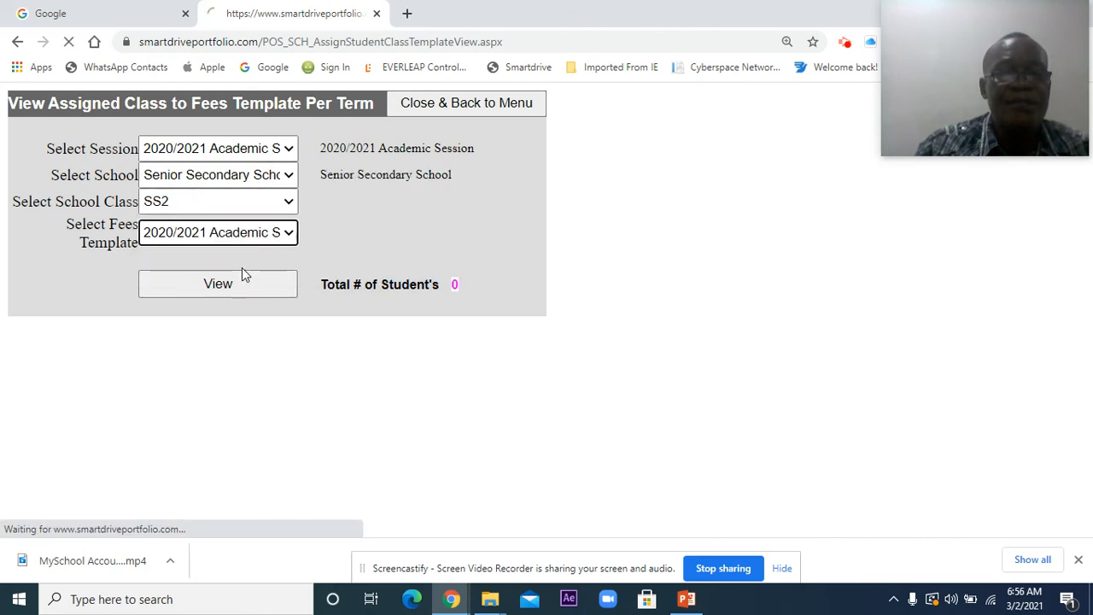
click(240, 293)
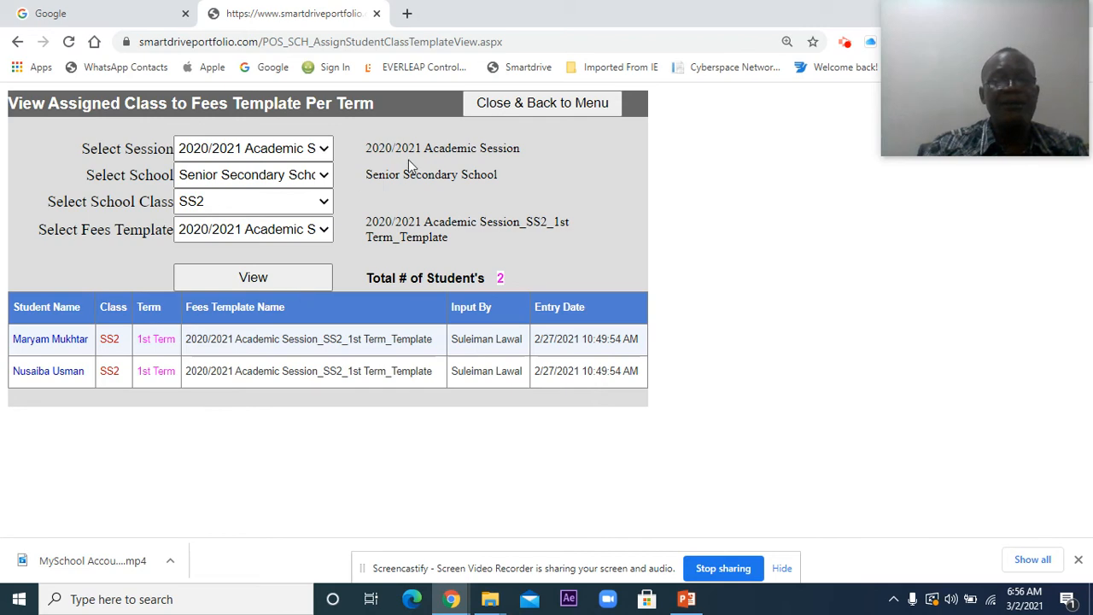
click(499, 104)
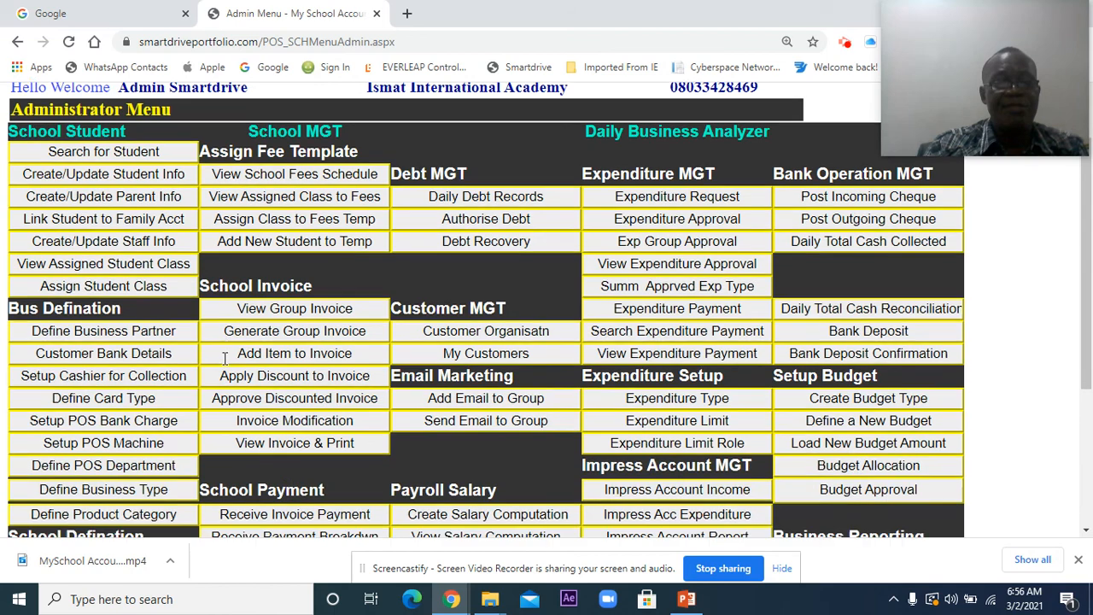
Step: Open the class-to-fees-template assignment form and select the 2020/2021 Academic Session and Senior Secondary School
scroll(226, 359, down, 1)
click(256, 221)
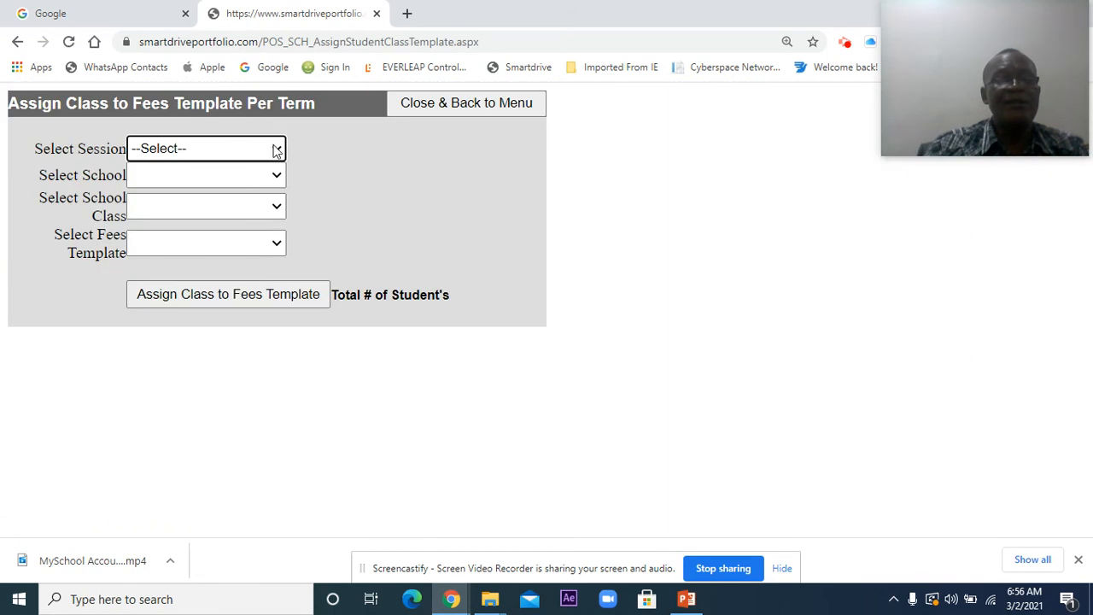
click(277, 150)
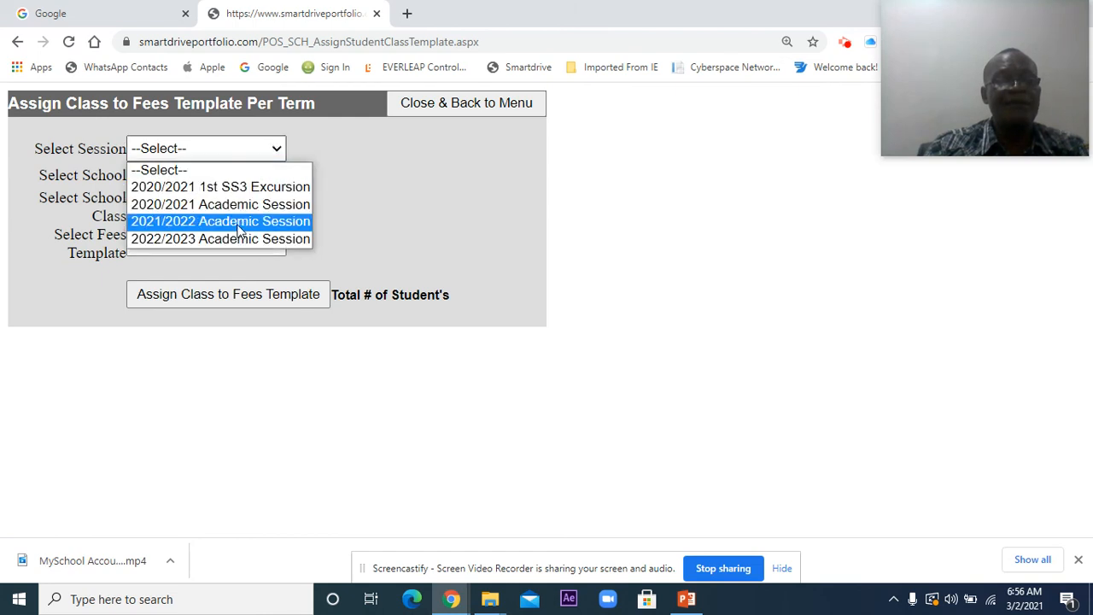
click(245, 205)
click(247, 176)
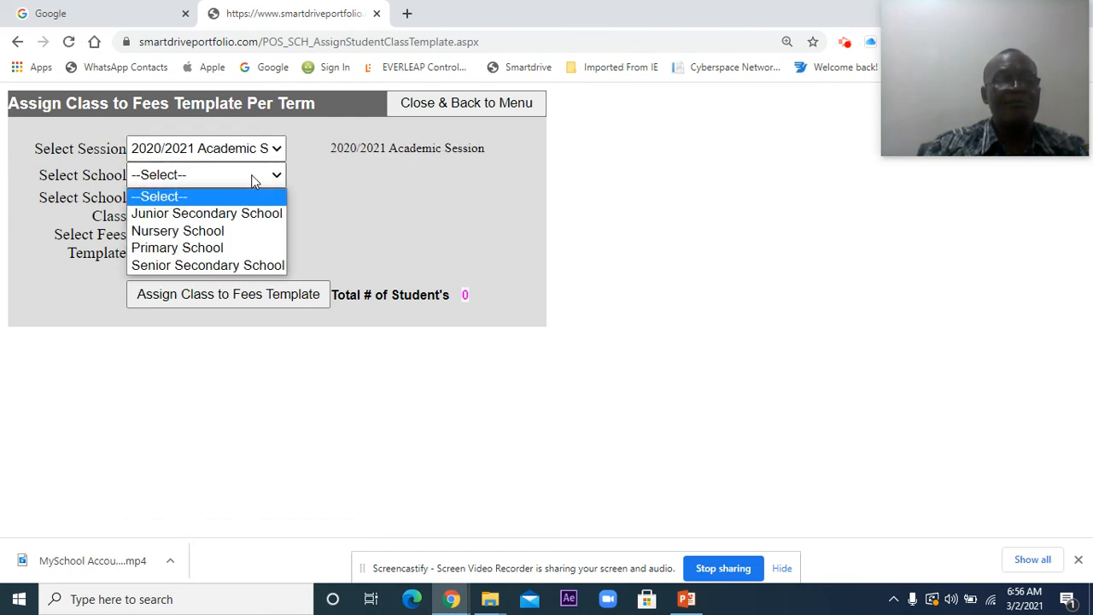
click(223, 264)
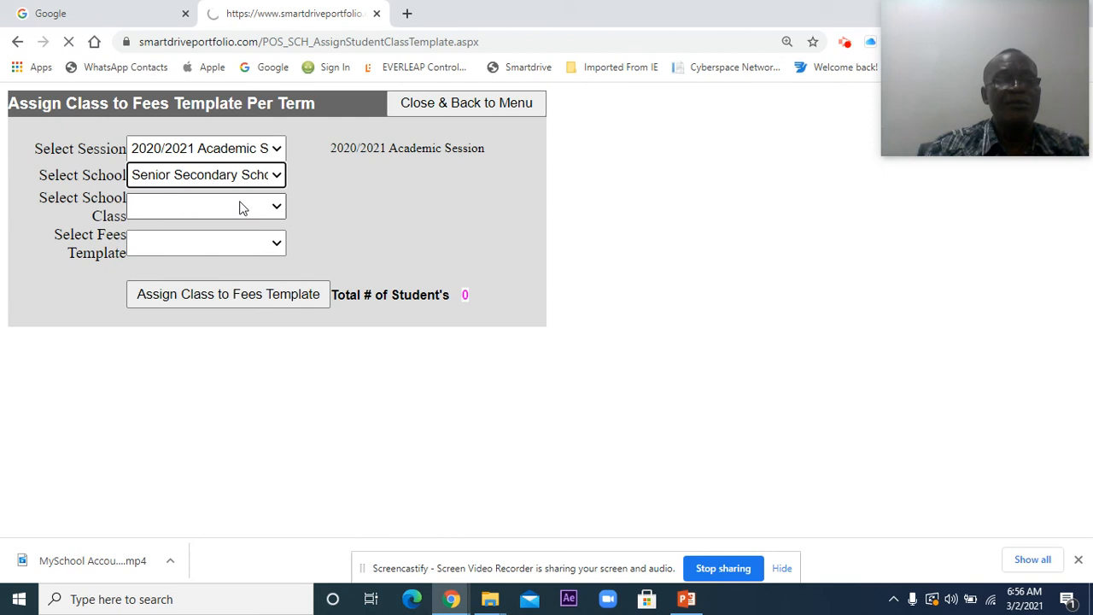
Step: Select class SS2 and its 1st Term template in the assignment form, and close it without executing the assignment
click(264, 211)
click(209, 249)
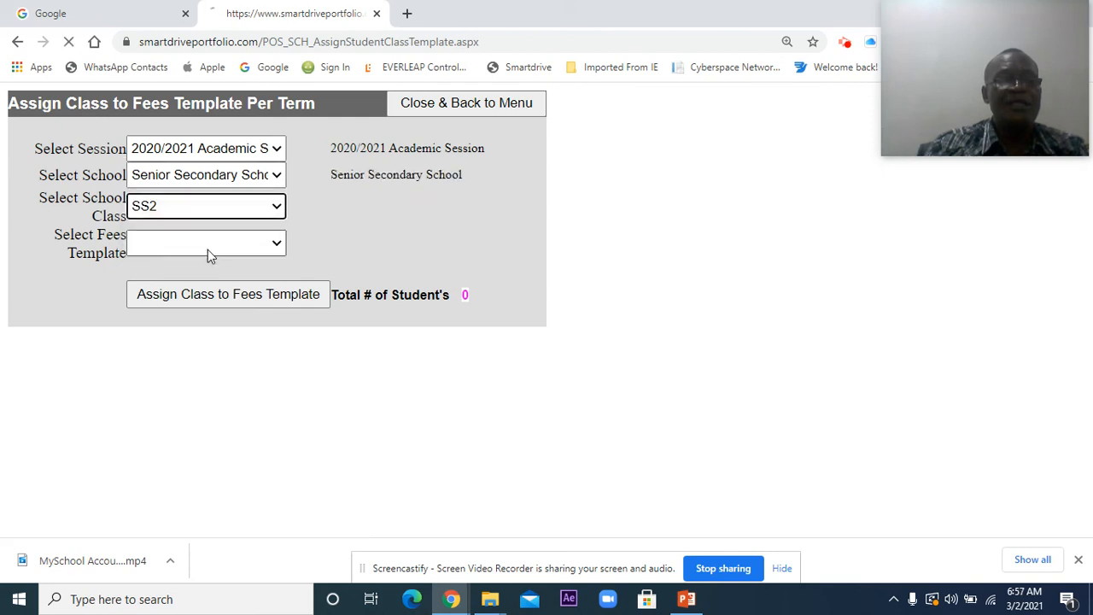
click(234, 244)
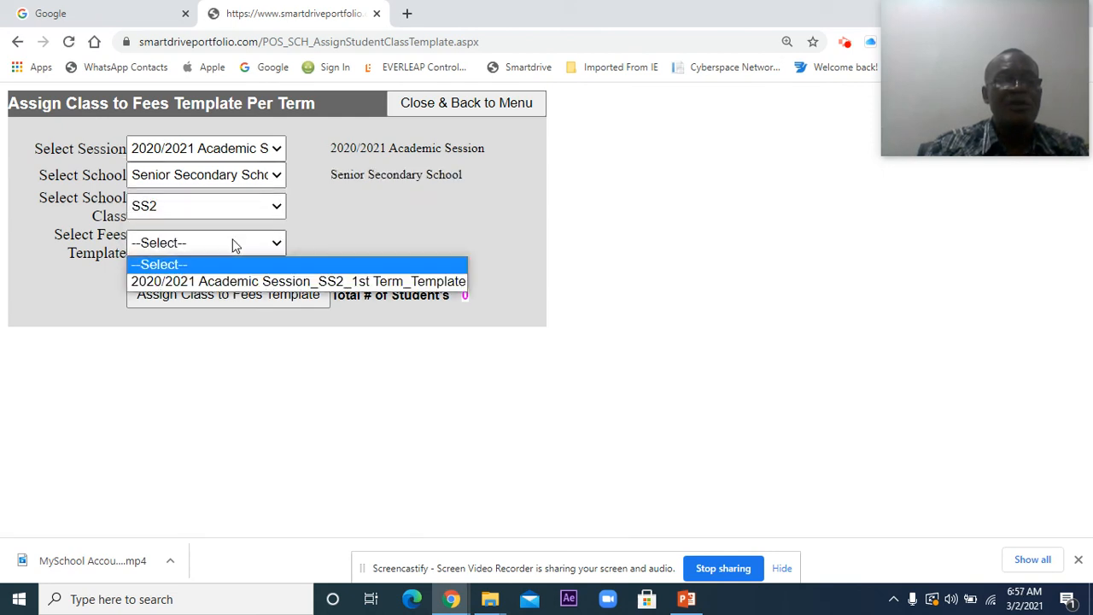
click(238, 284)
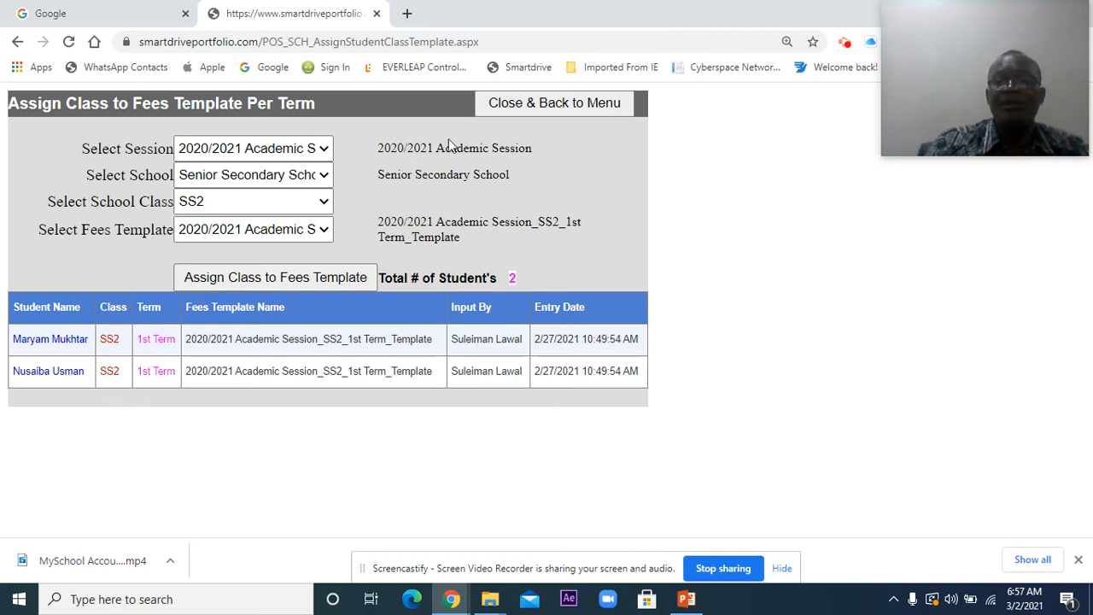
click(524, 102)
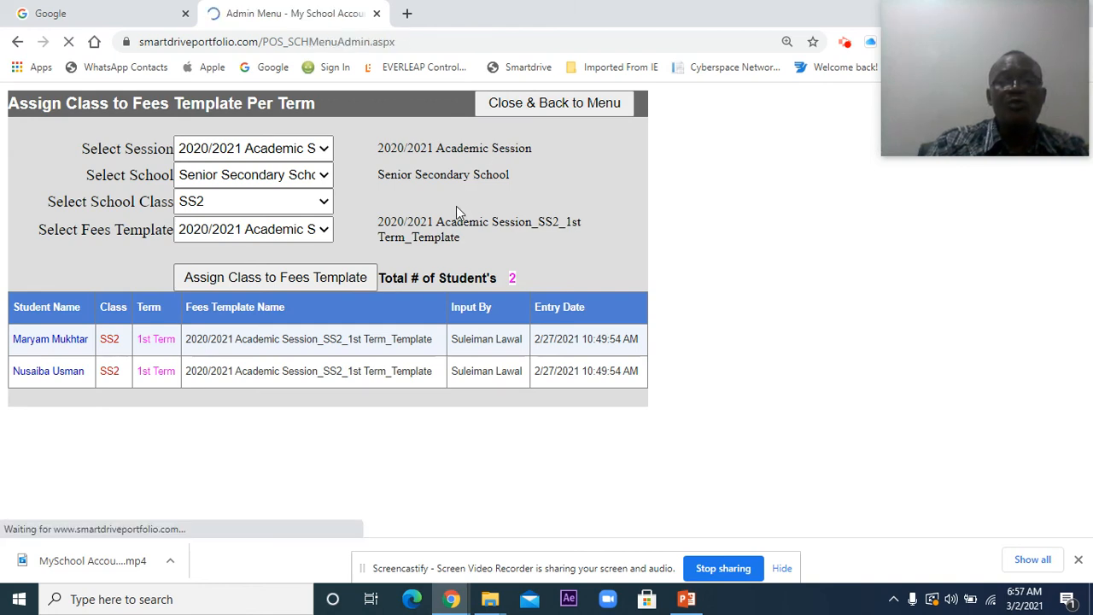
Step: Open the form for adding a new student to a fees template and select the 2020/2021 Academic Session and Senior Secondary School
scroll(368, 295, down, 1)
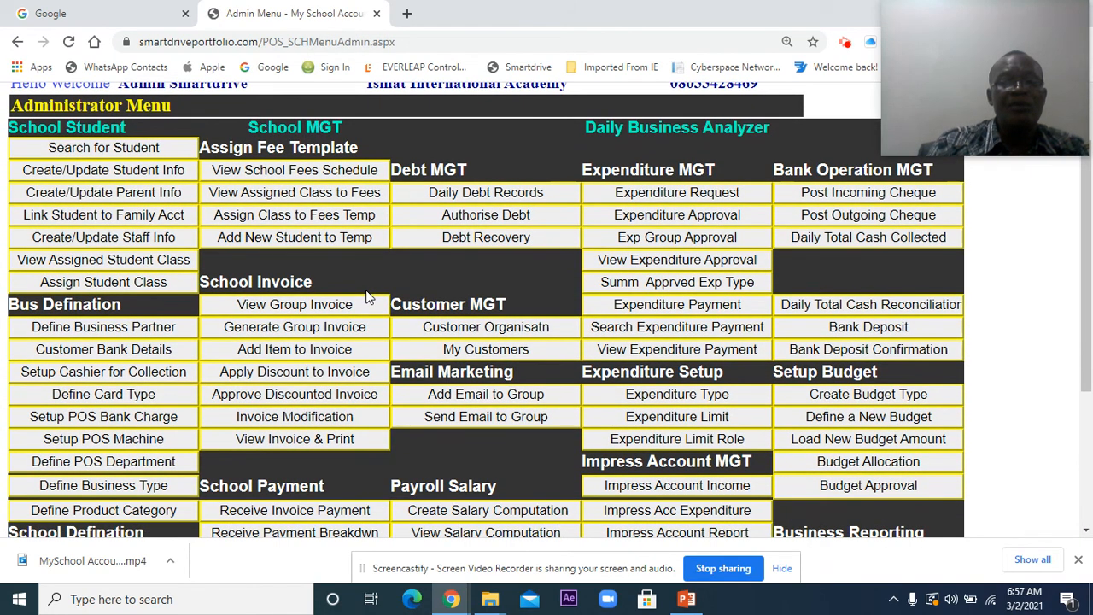
click(250, 239)
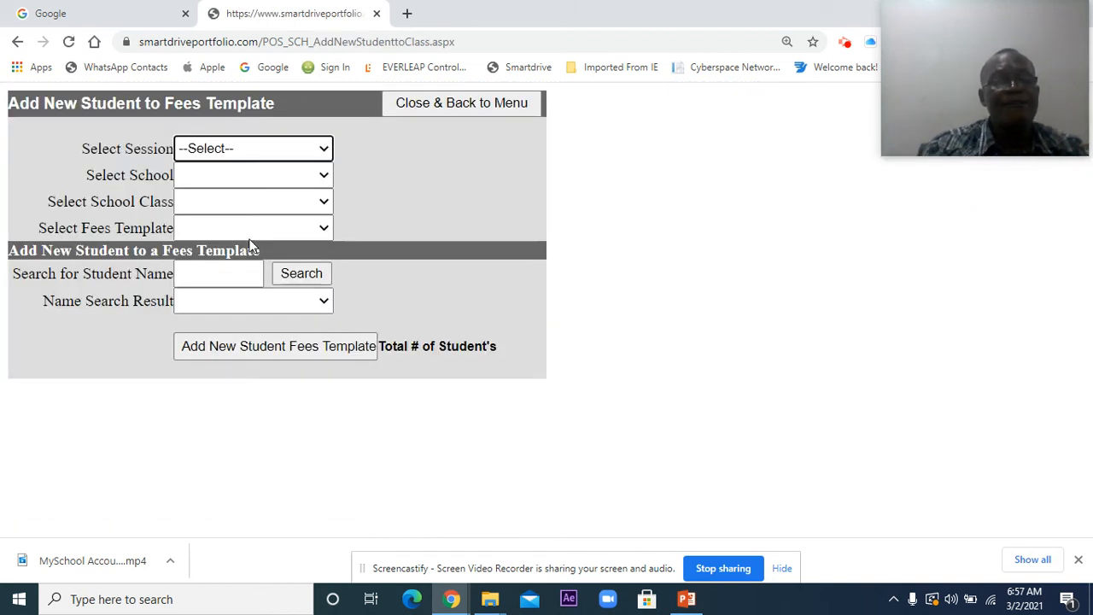
click(312, 151)
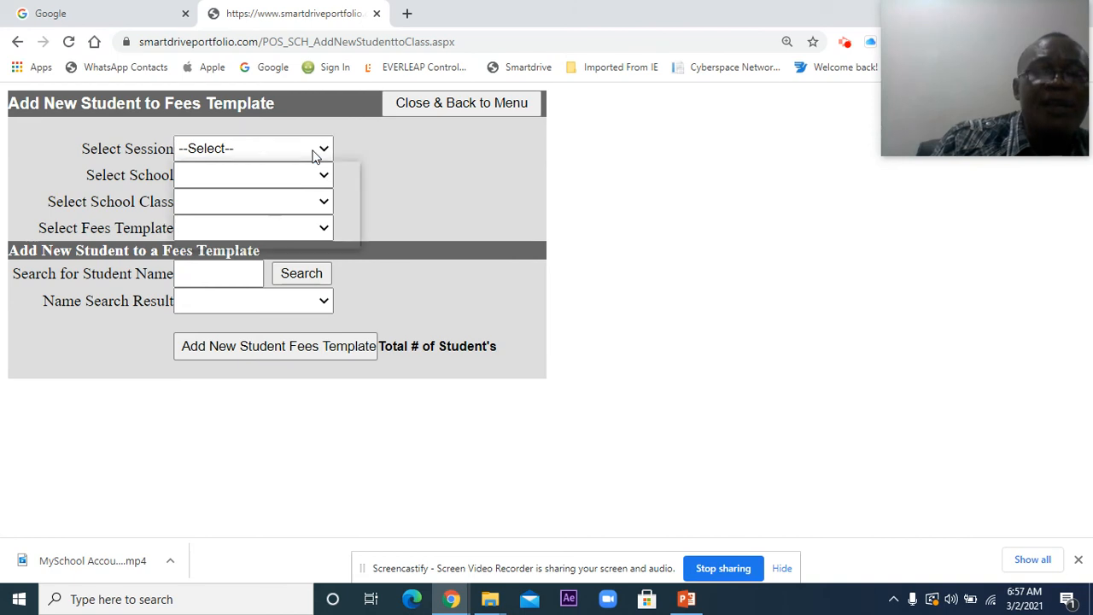
click(287, 205)
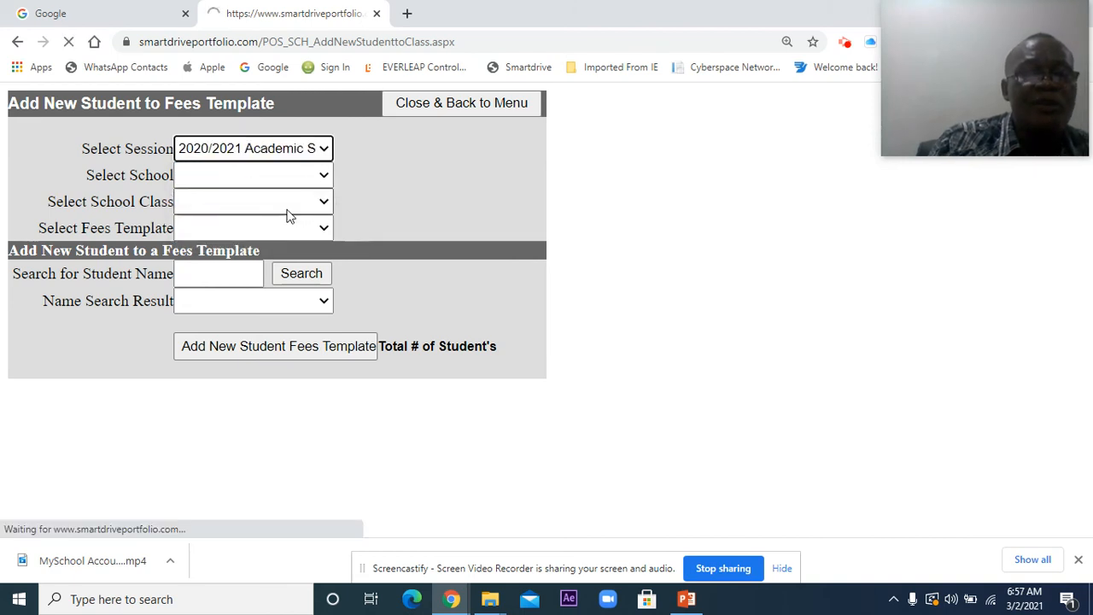
click(323, 180)
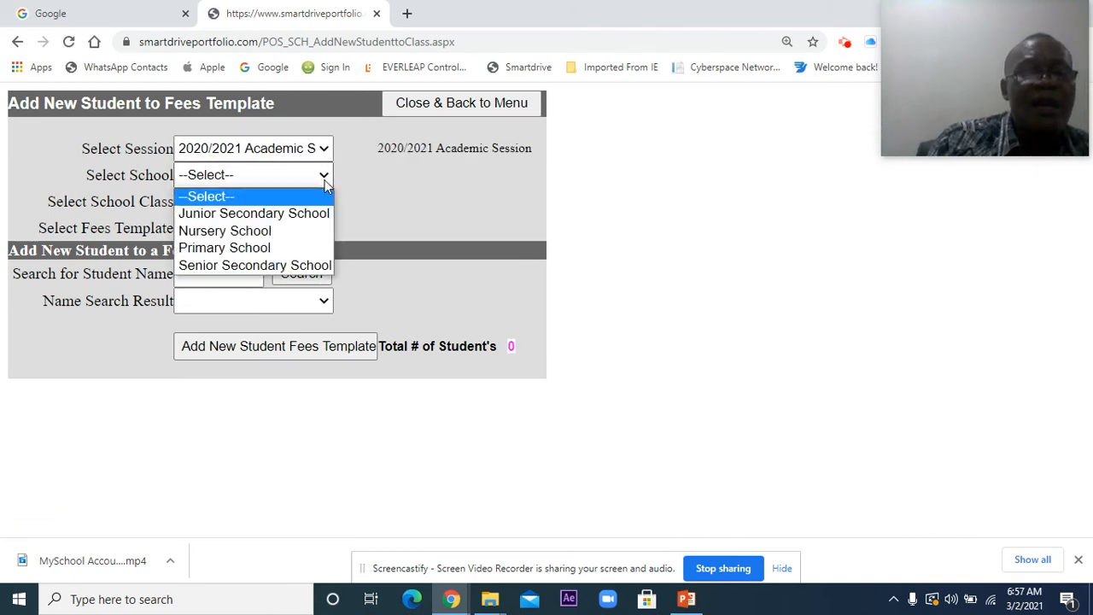
click(261, 265)
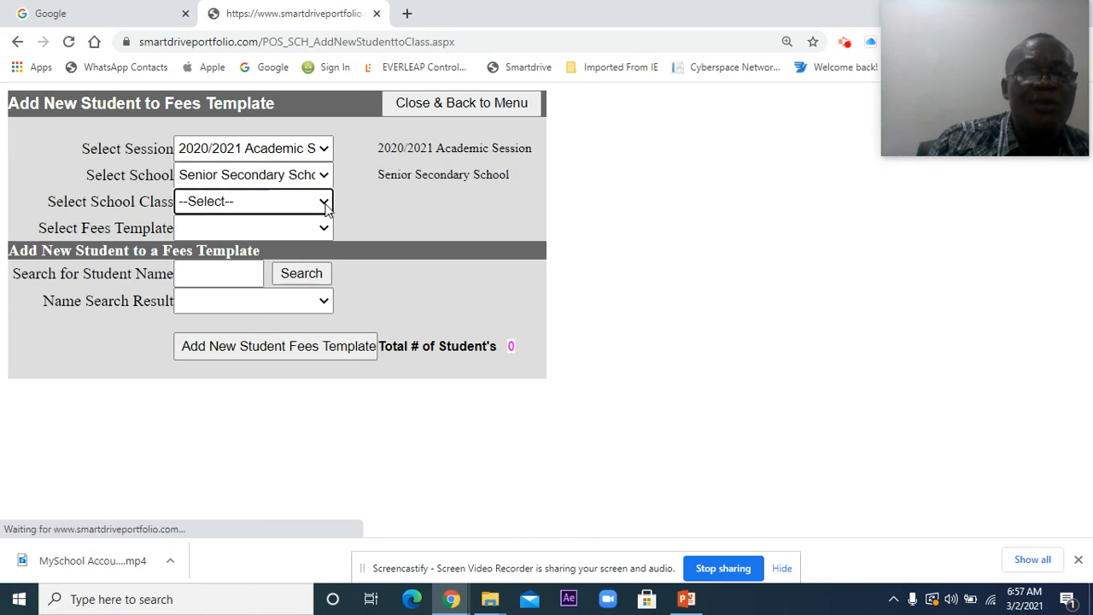
Step: Select class SS2 and the fees template 2020/2021 Academic Session_SS2_1st Term_Template in the new student form
click(323, 205)
click(262, 239)
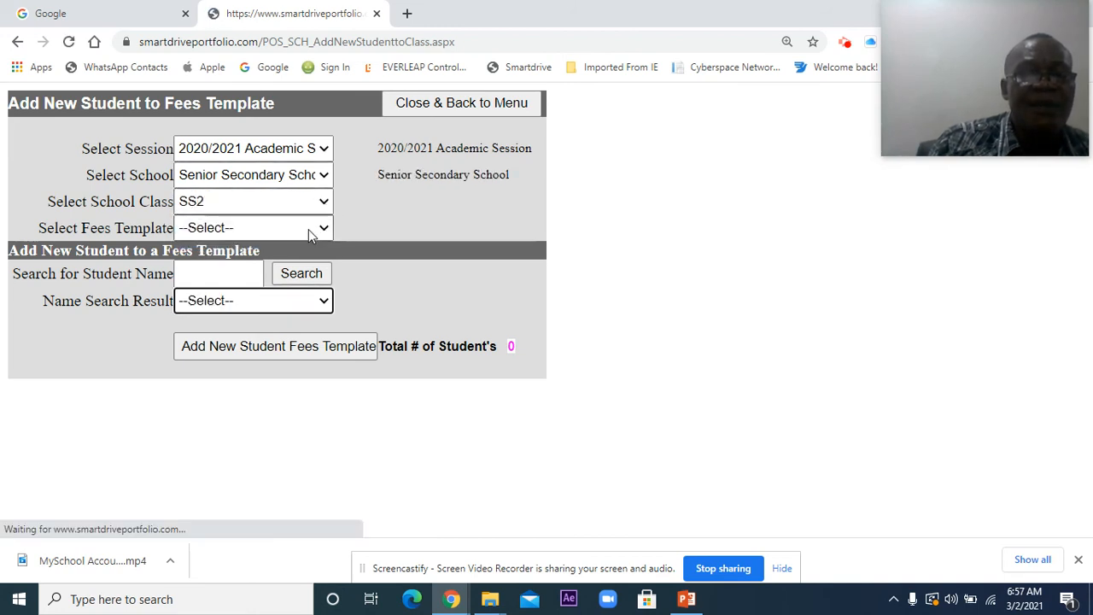
click(316, 230)
click(282, 261)
Step: Search for student names containing "a" and add the first student in the results to the SS2 1st Term template
click(217, 282)
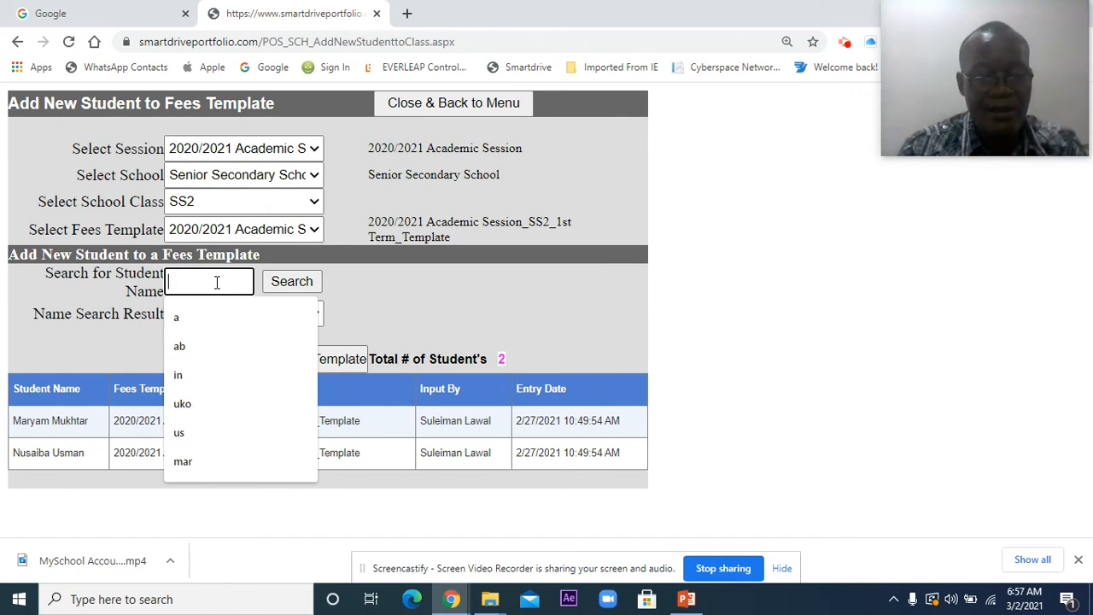
text(a)
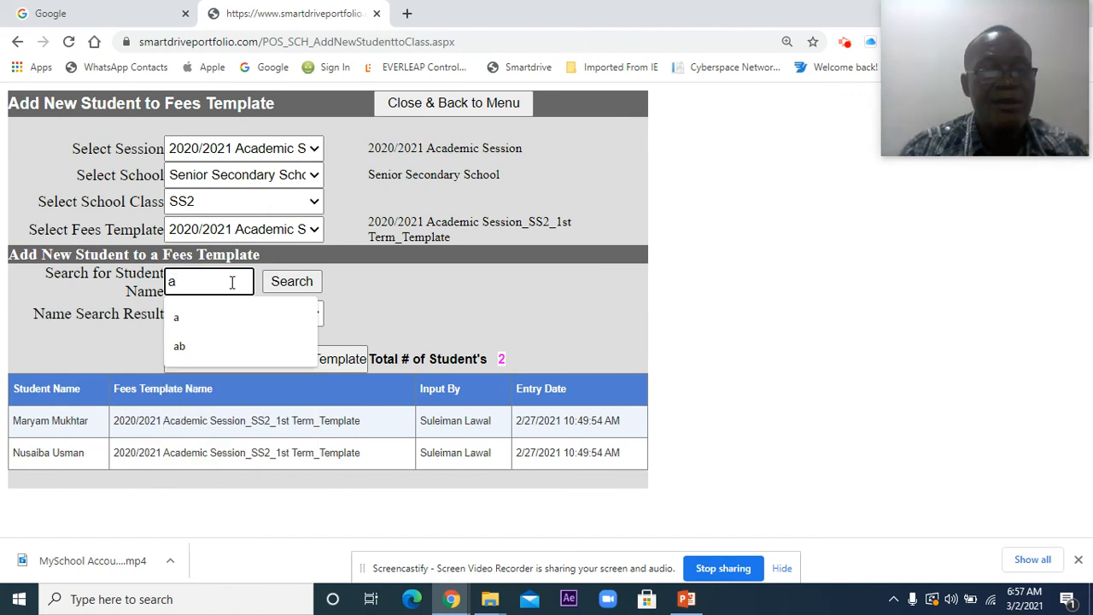
click(282, 285)
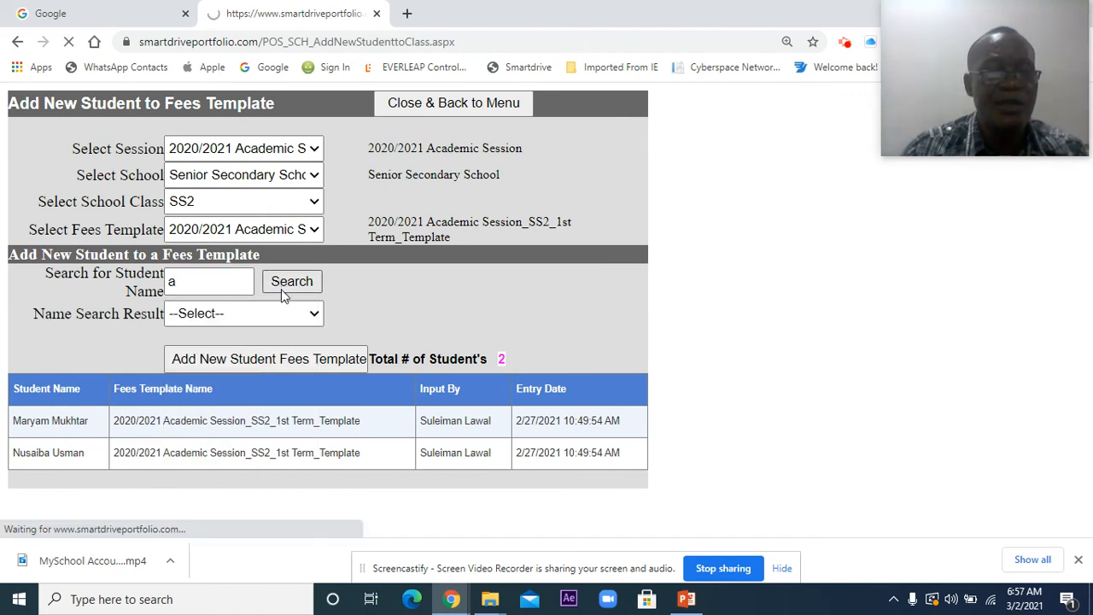
click(296, 299)
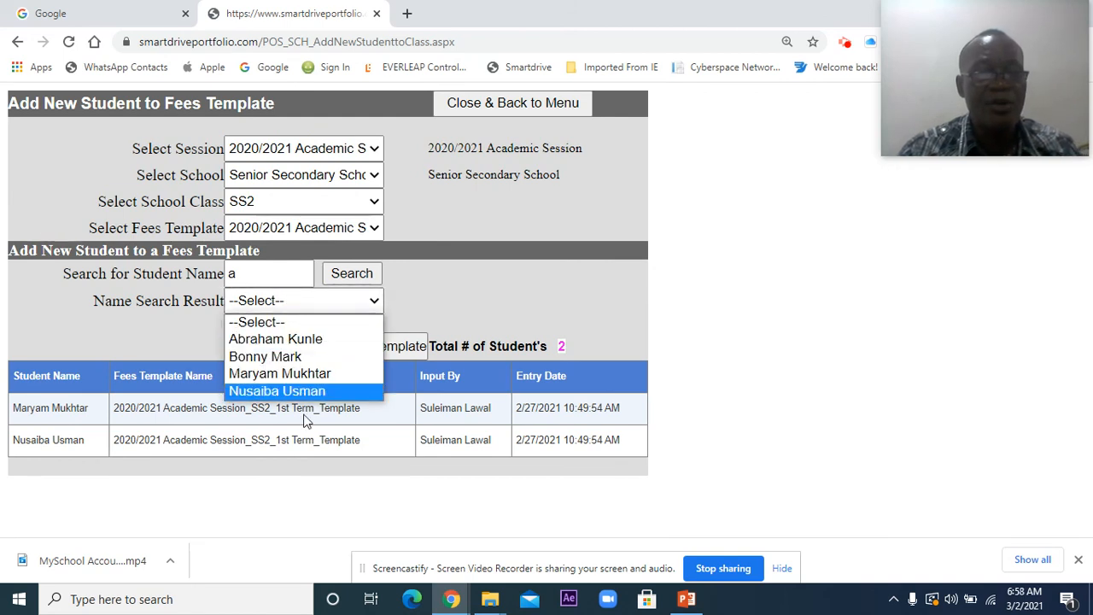
click(319, 341)
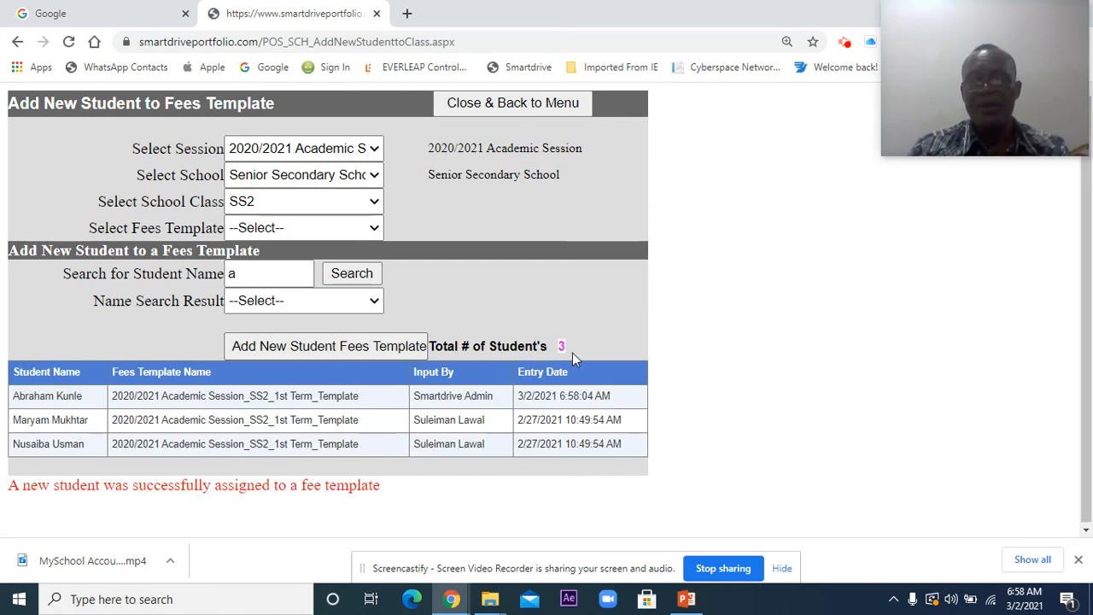
Step: Try to add the second student in the search results without selecting a fees template
click(296, 300)
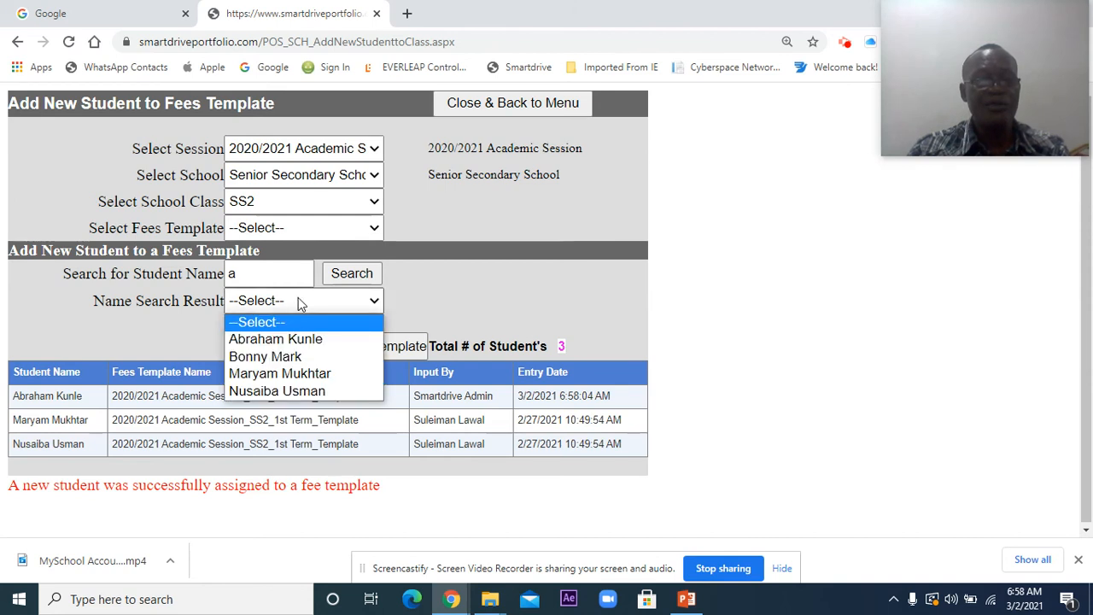
click(295, 356)
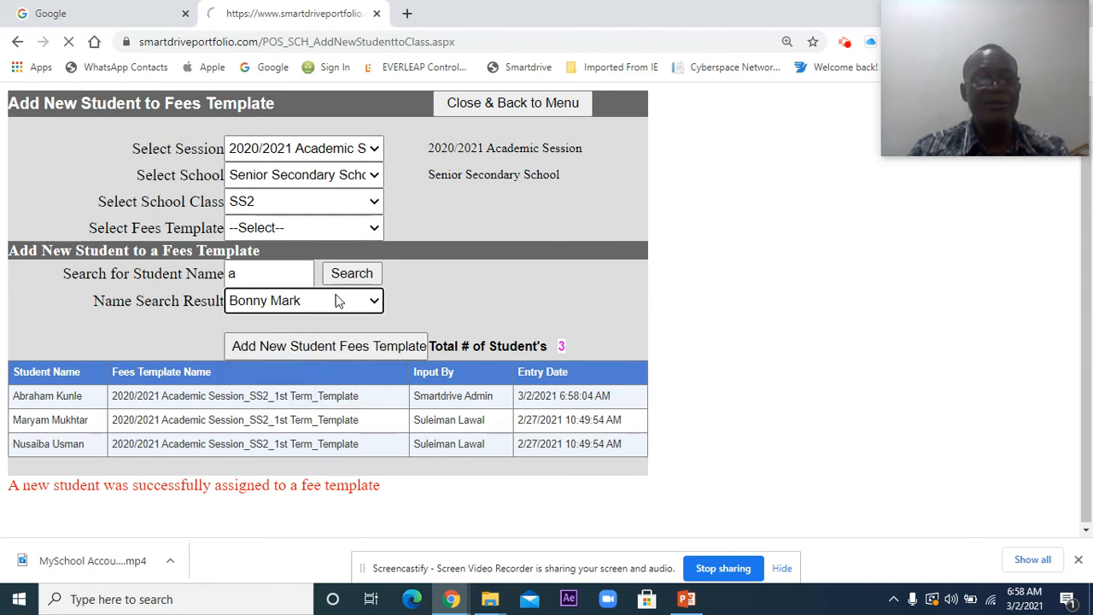
click(358, 354)
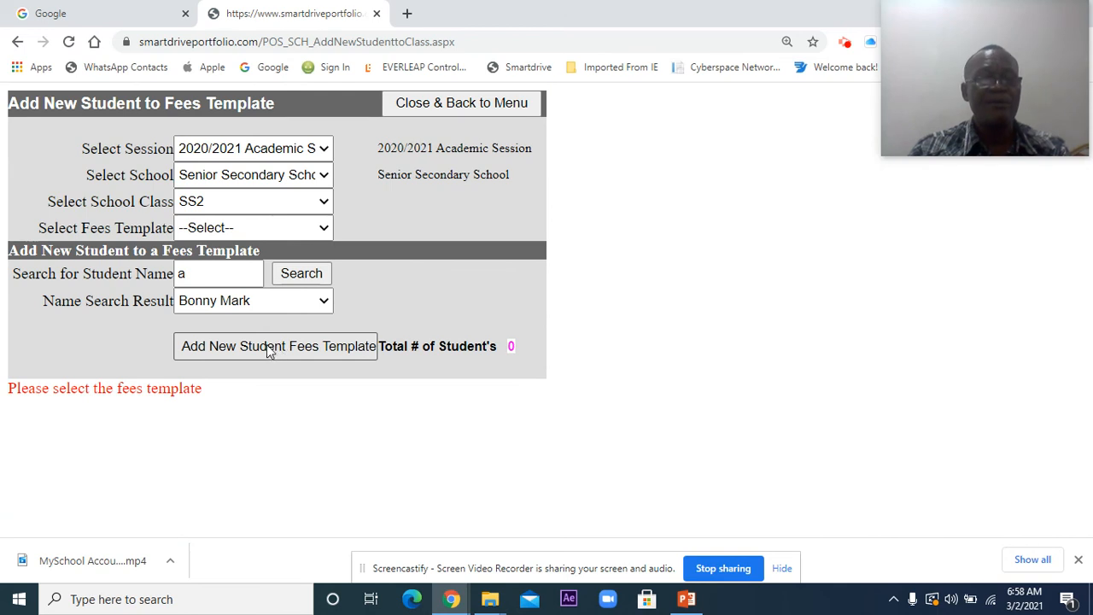
Step: Reselect the 2020/2021 Academic Session_SS2_1st Term_Template, add the second student in the search results to it, and return to the administrator menu
click(305, 227)
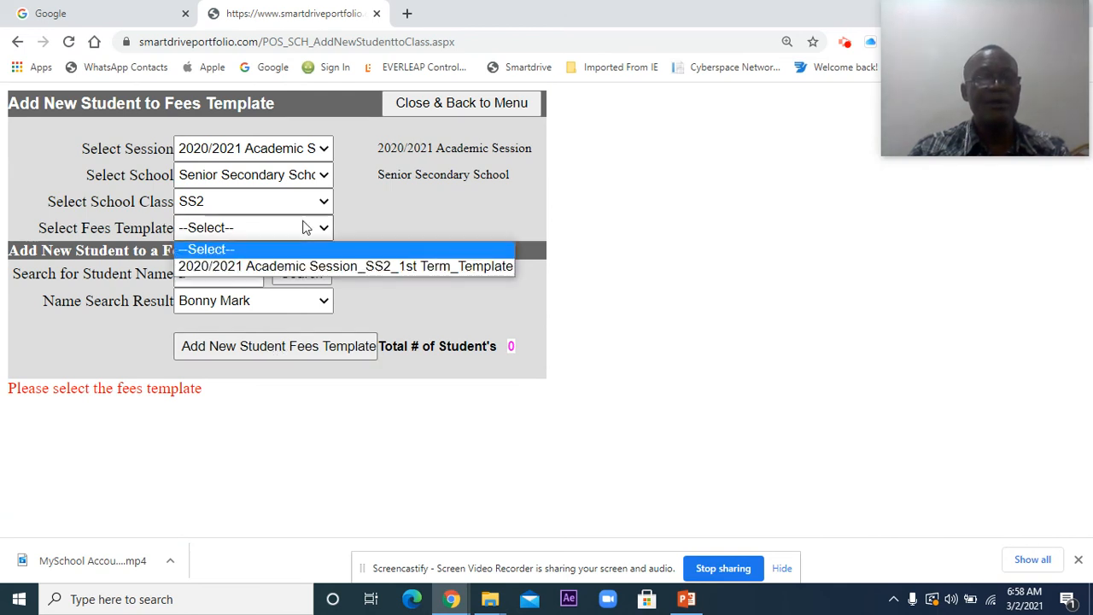
click(297, 267)
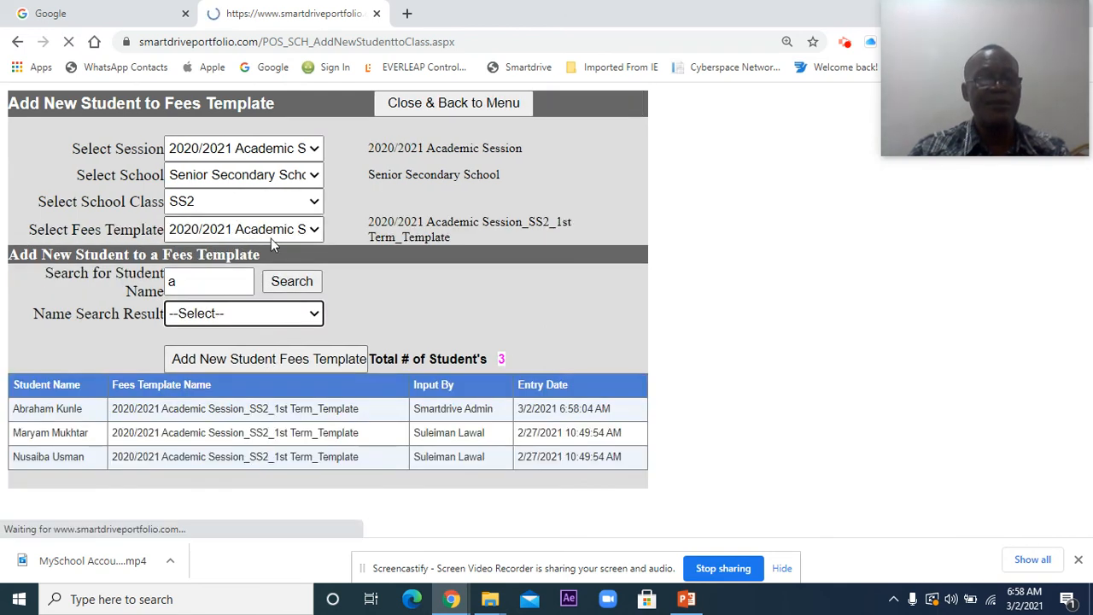
click(242, 315)
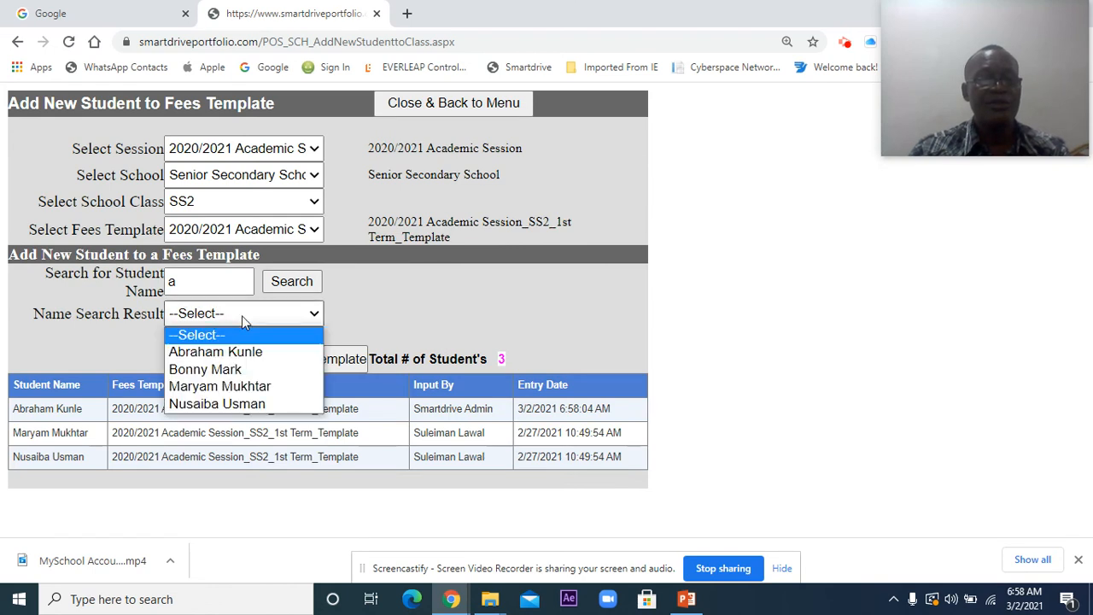
click(242, 368)
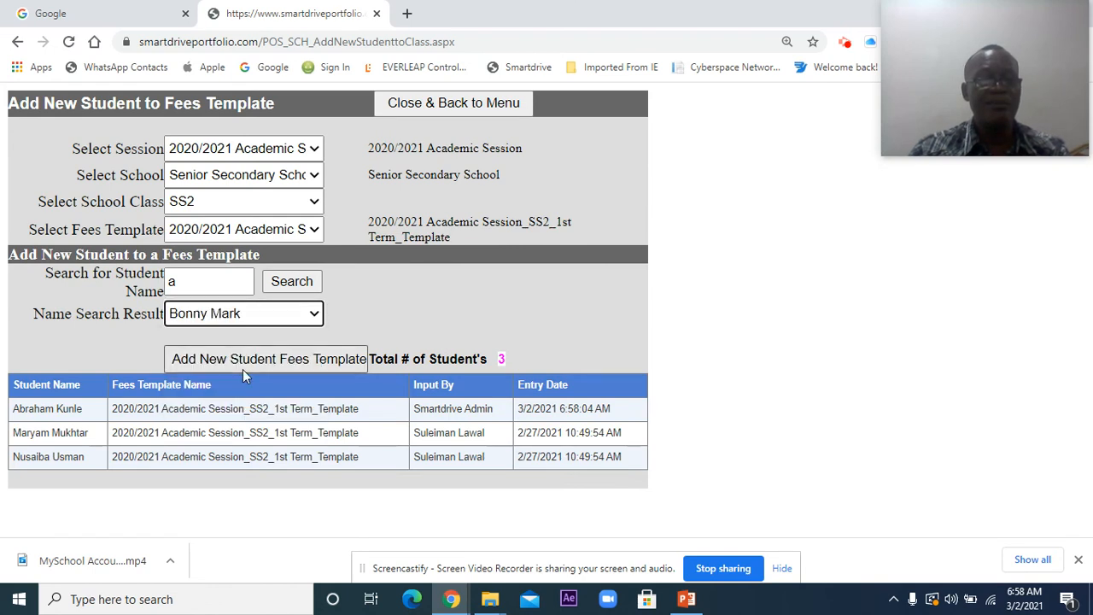
click(290, 360)
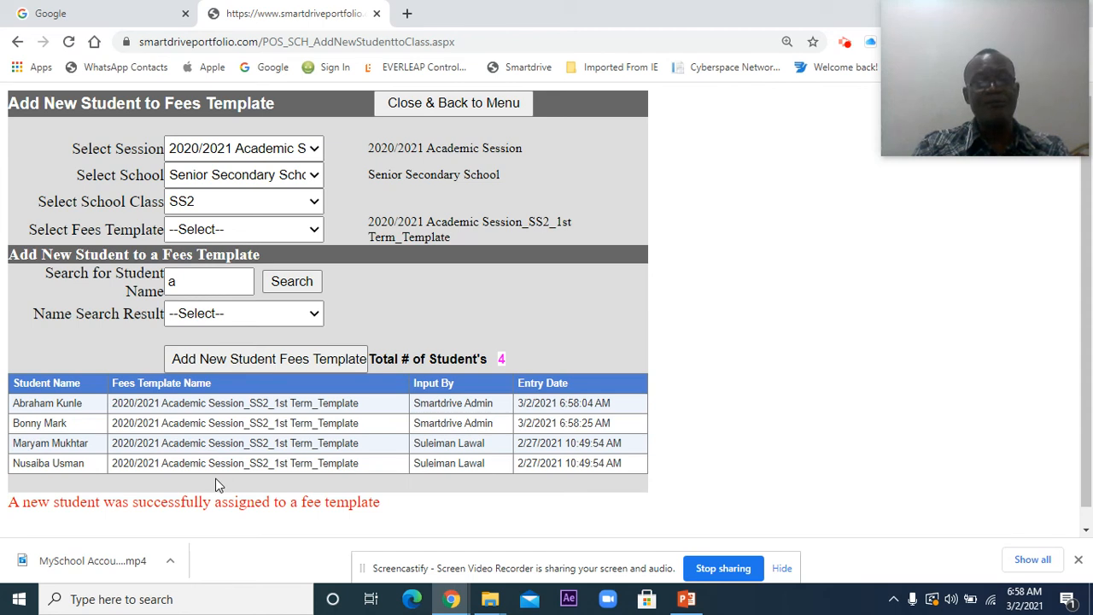
click(485, 103)
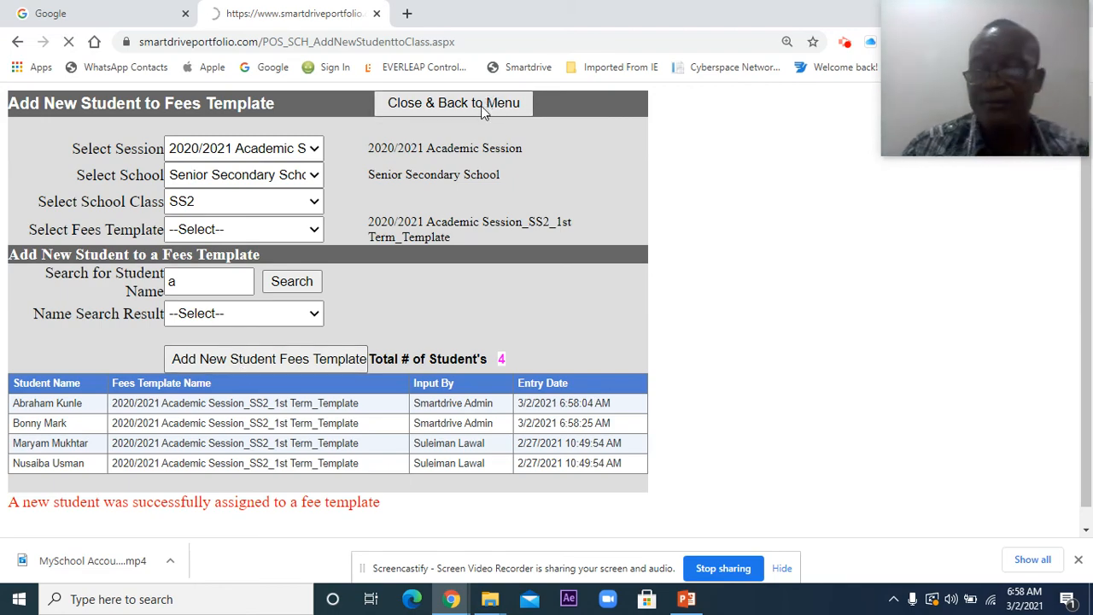
Step: Open the group invoice view and show the invoices per school type for the 2020/2021 Academic Session and Senior Secondary School
scroll(361, 359, down, 5)
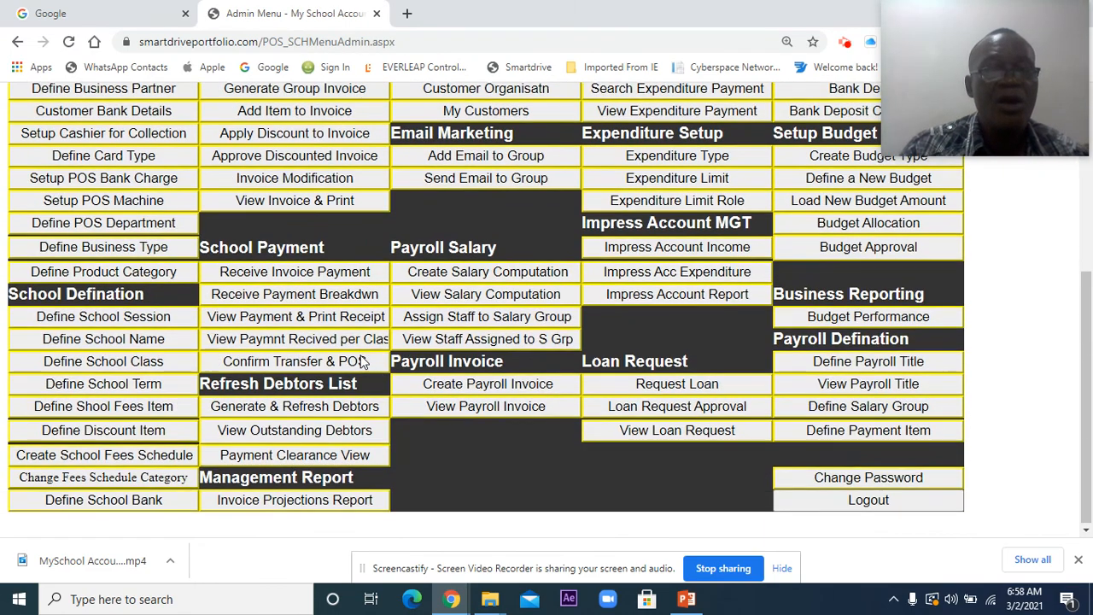
scroll(361, 359, up, 3)
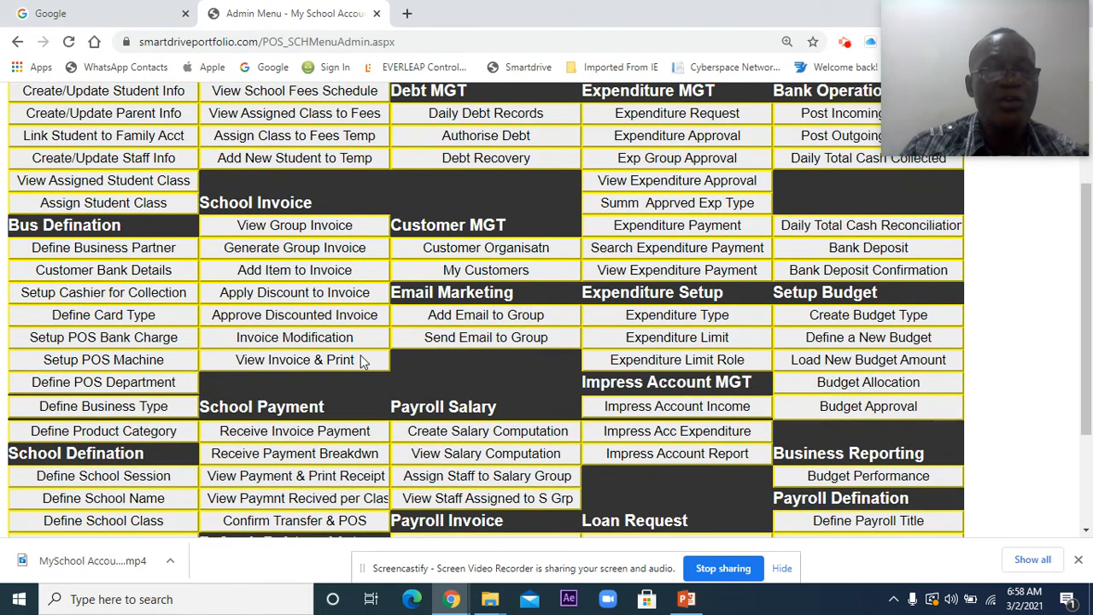
click(269, 231)
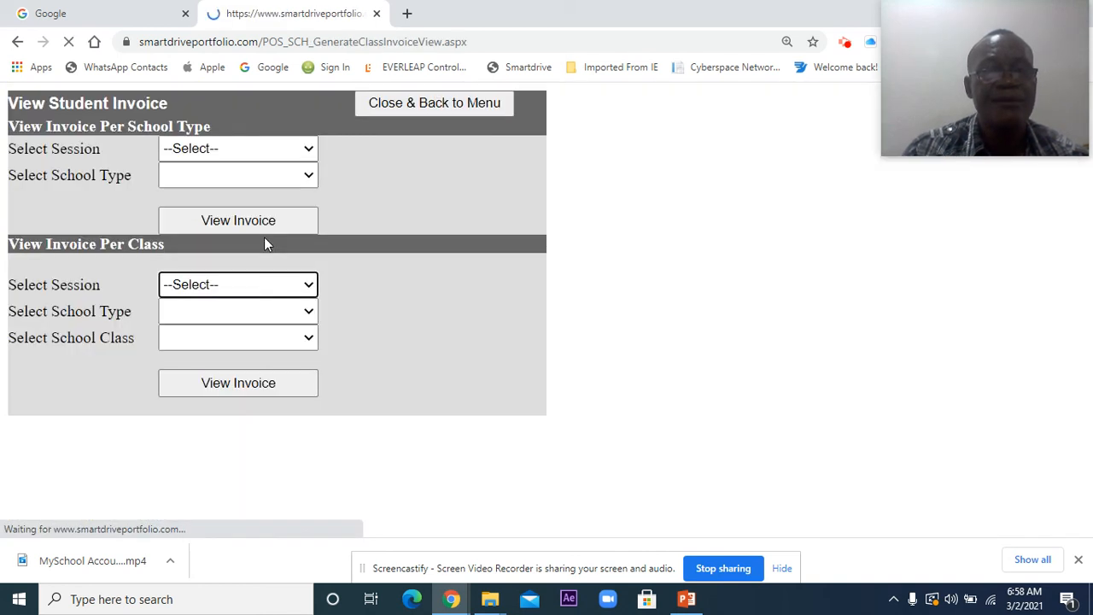
click(269, 151)
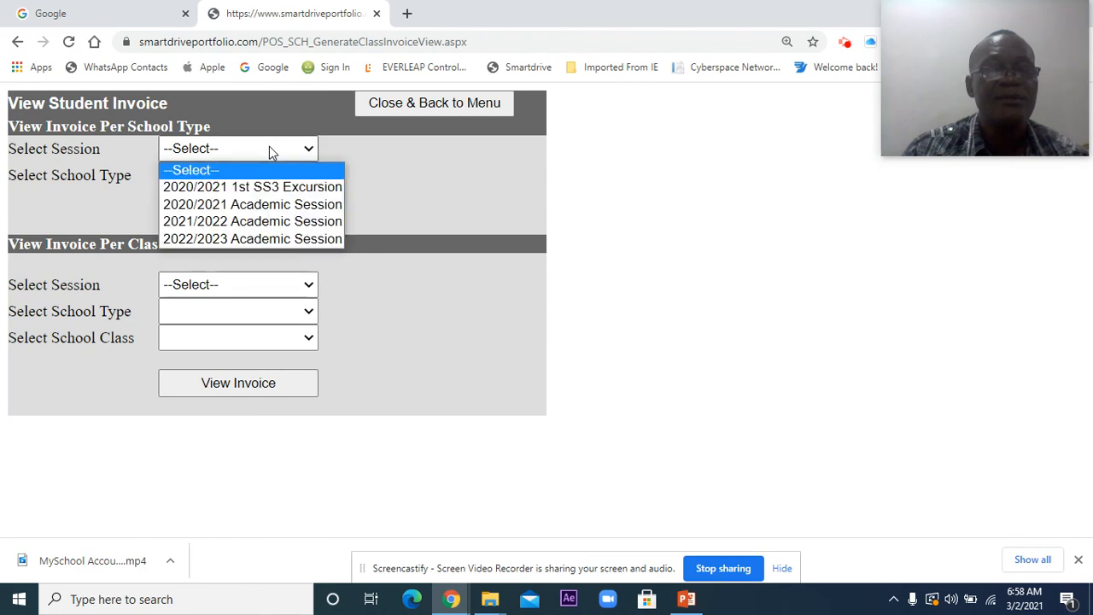
click(265, 204)
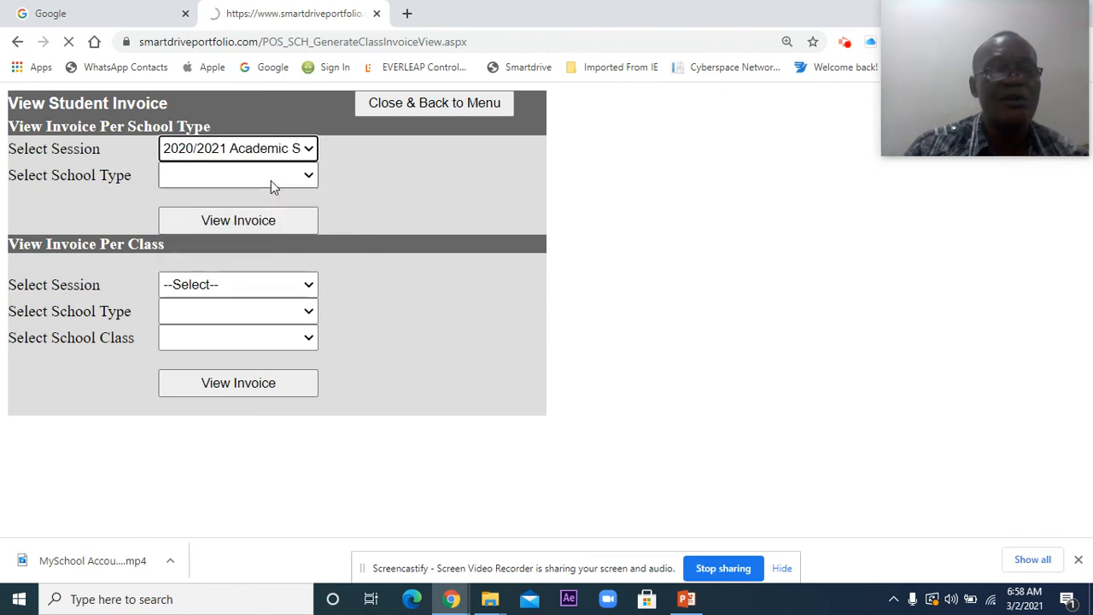
click(272, 178)
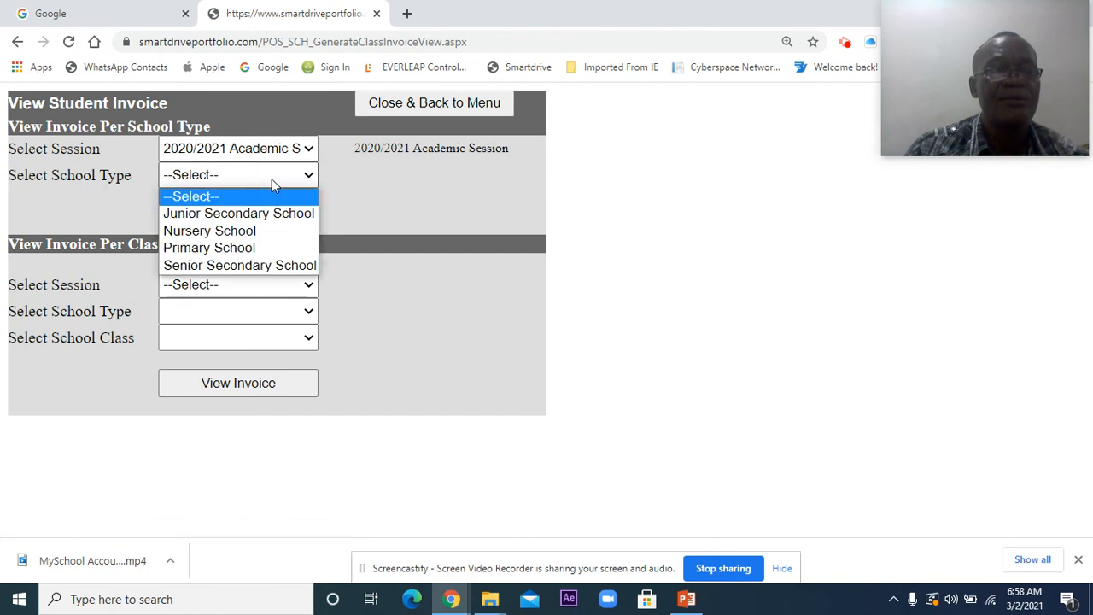
click(252, 264)
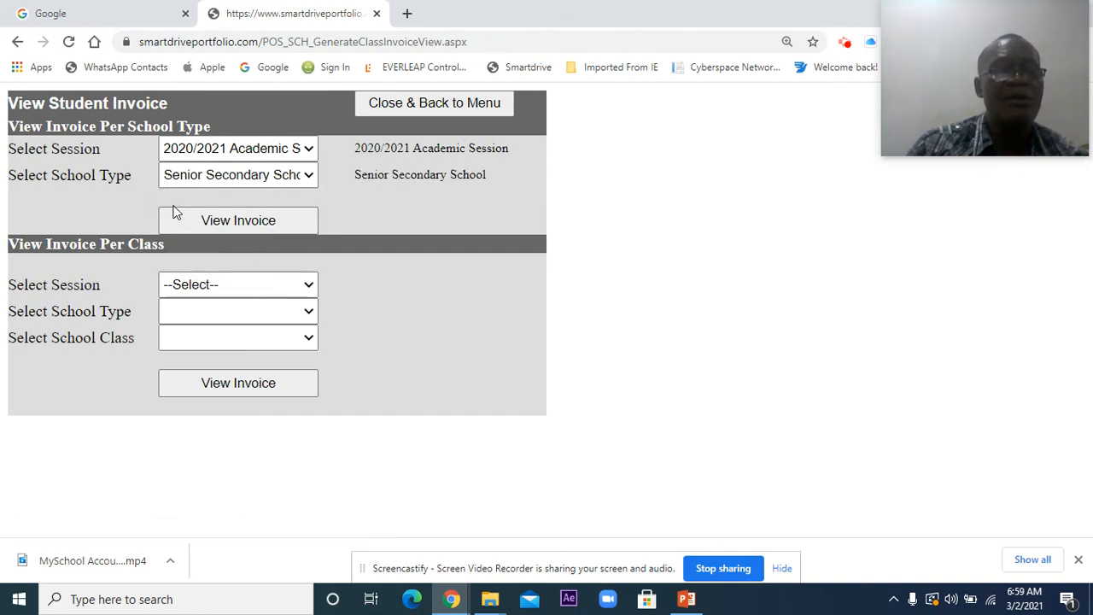
click(206, 222)
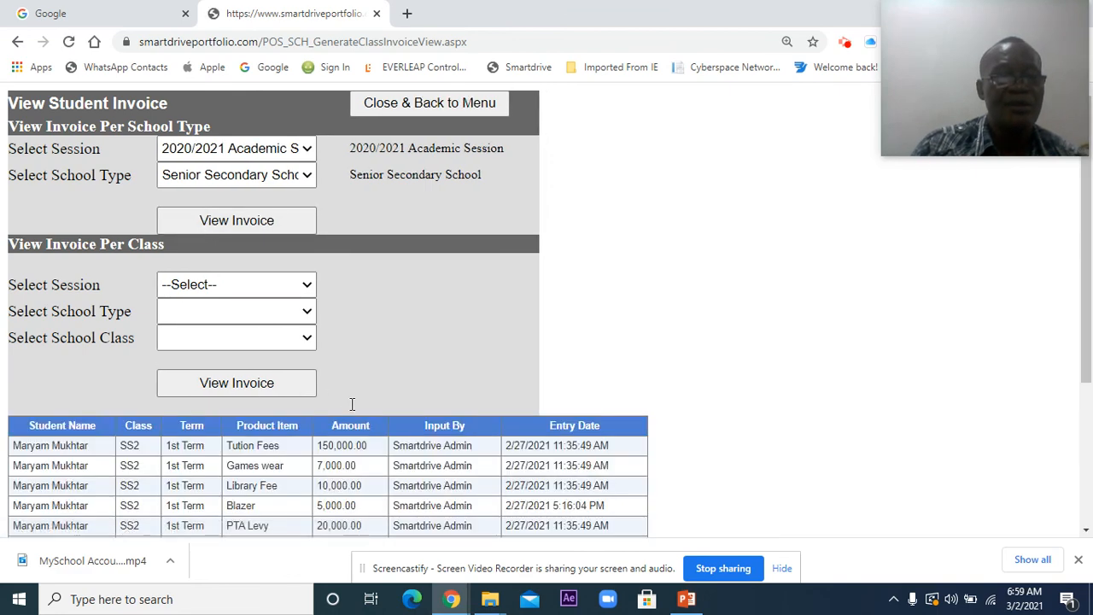
Step: Examine the students' invoice items and amounts for Senior Secondary School, and return to the administrator menu
scroll(357, 406, down, 3)
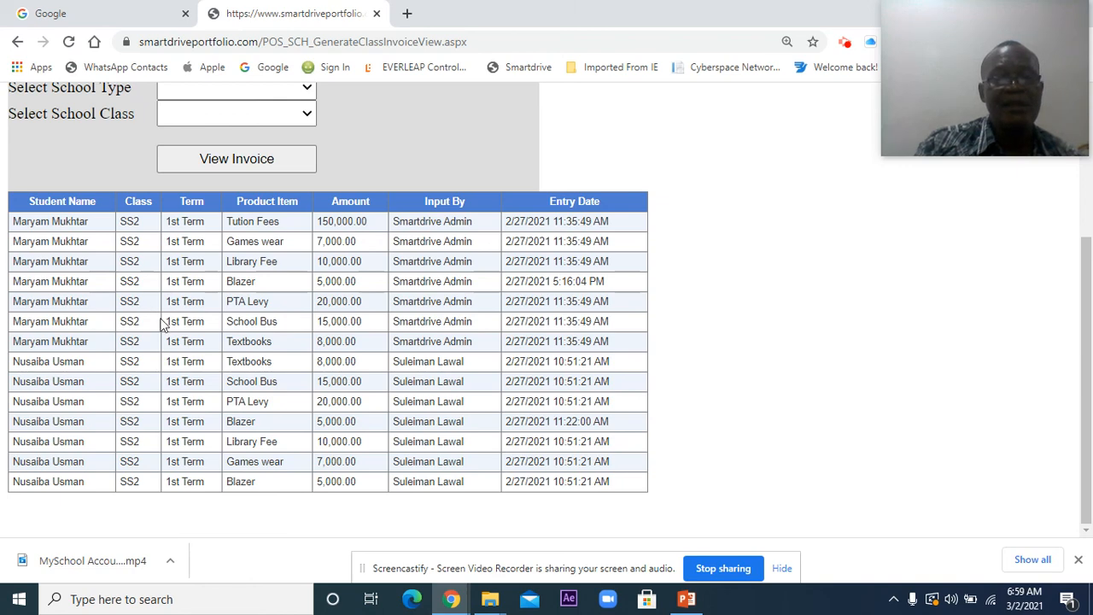
scroll(163, 332, up, 1)
scroll(164, 329, up, 1)
scroll(169, 340, down, 2)
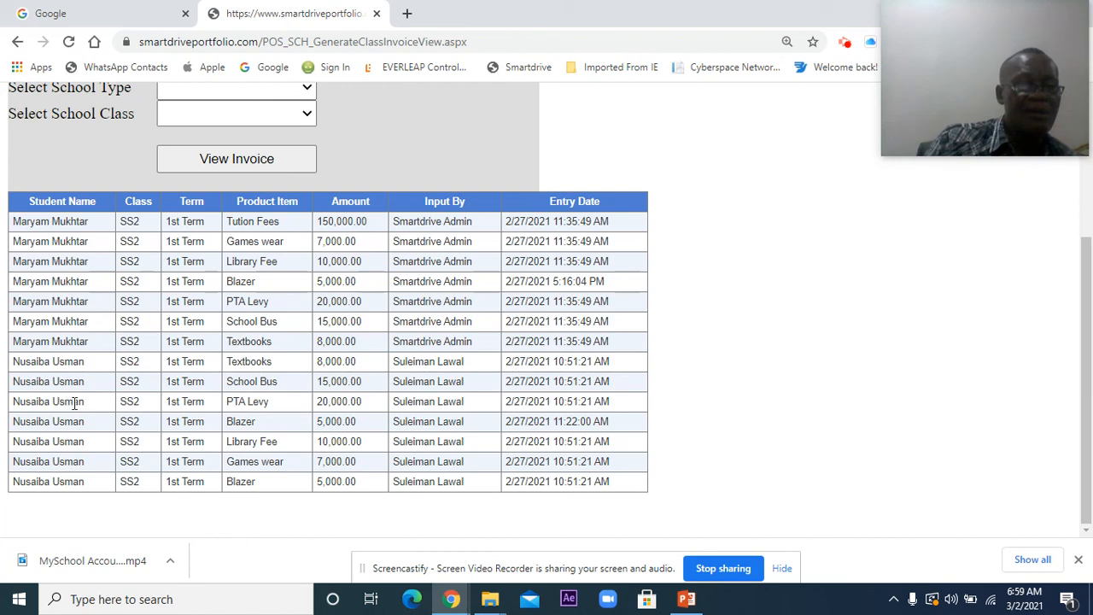
scroll(92, 463, up, 2)
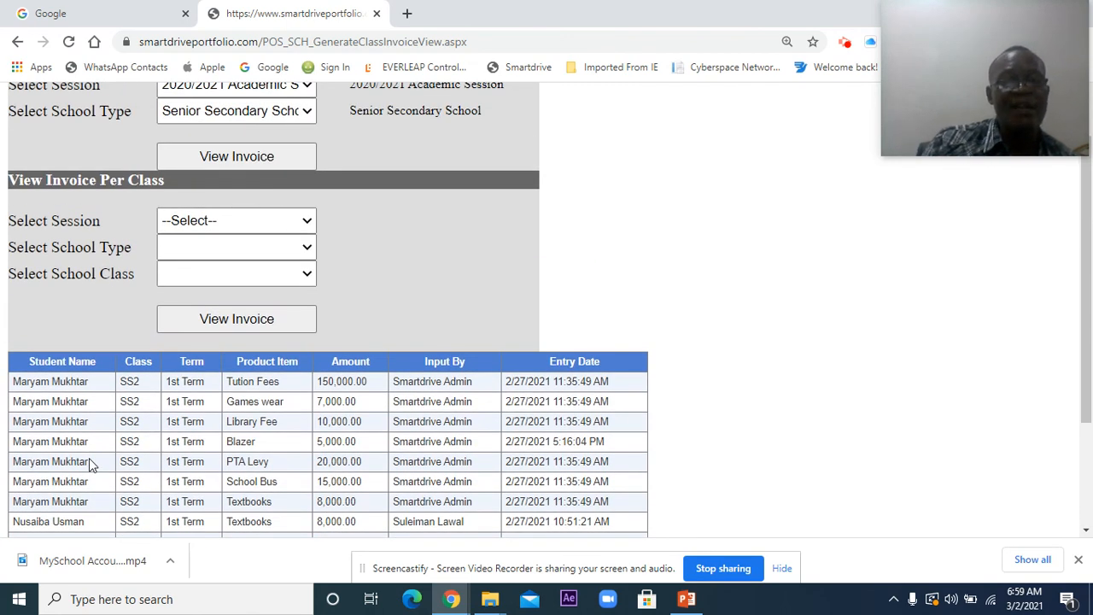
scroll(90, 461, up, 1)
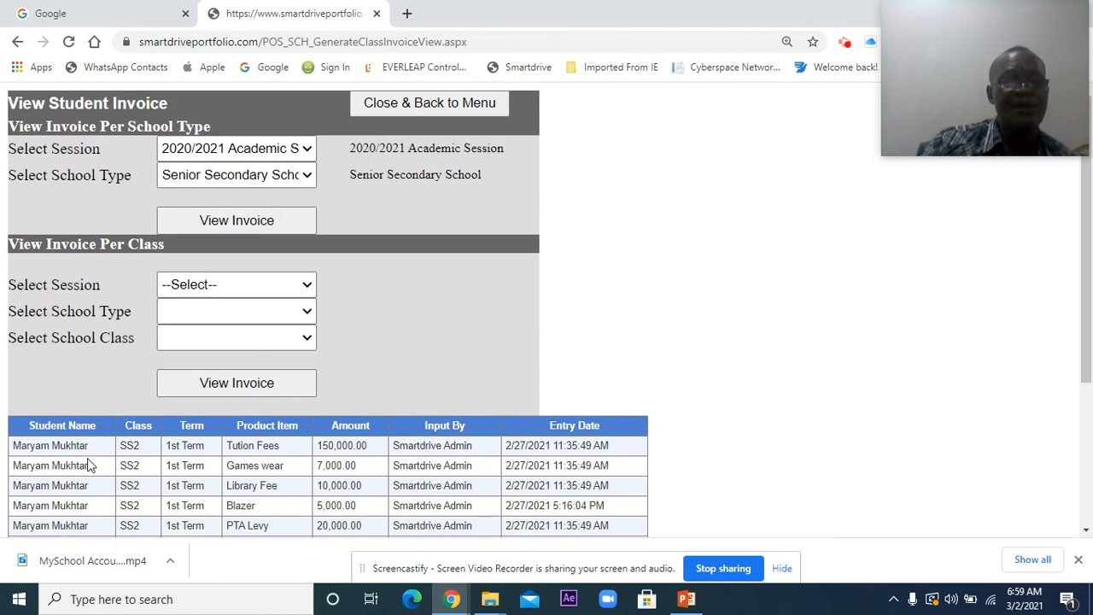
click(413, 103)
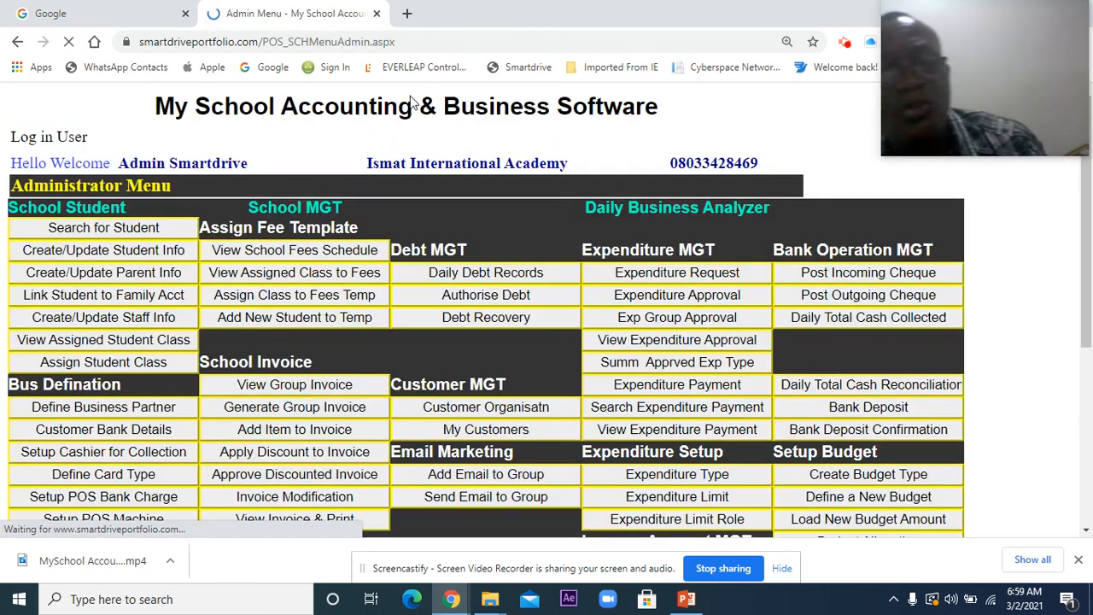
scroll(322, 344, down, 1)
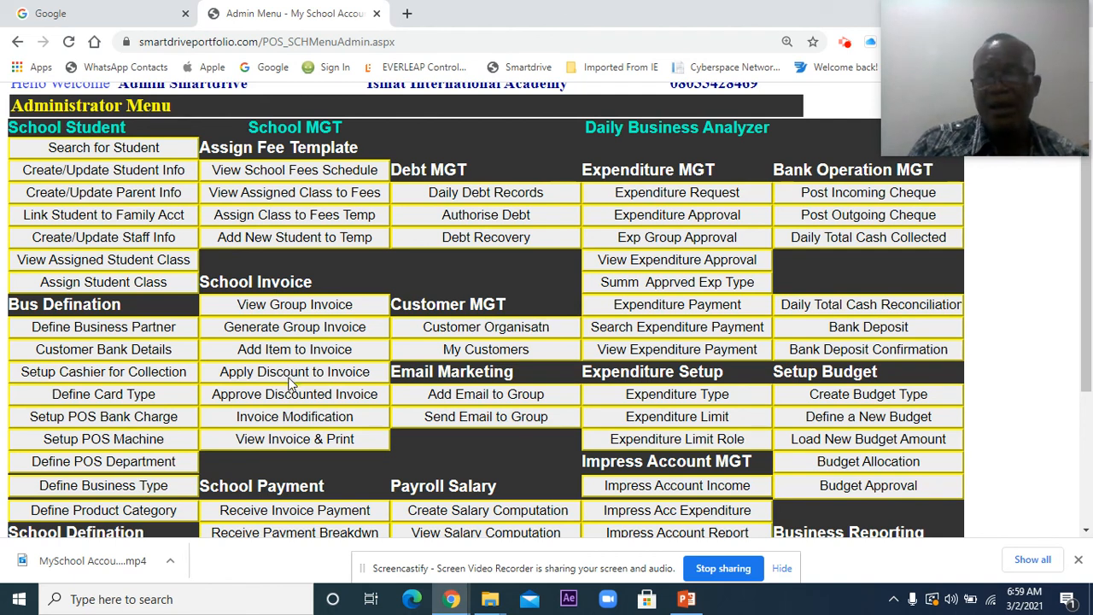
scroll(291, 386, down, 2)
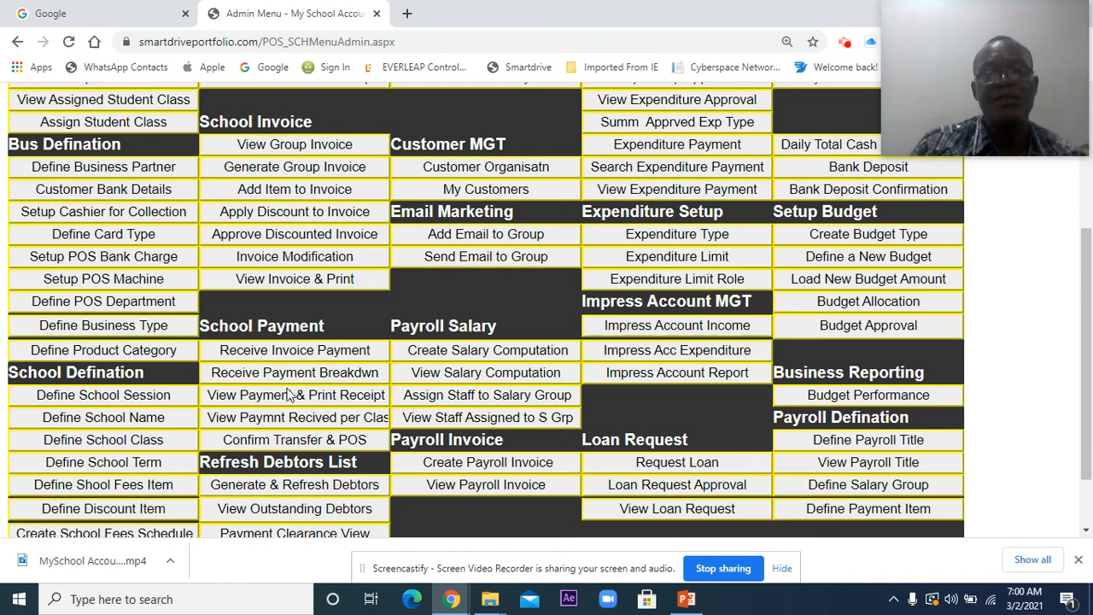
scroll(288, 395, down, 2)
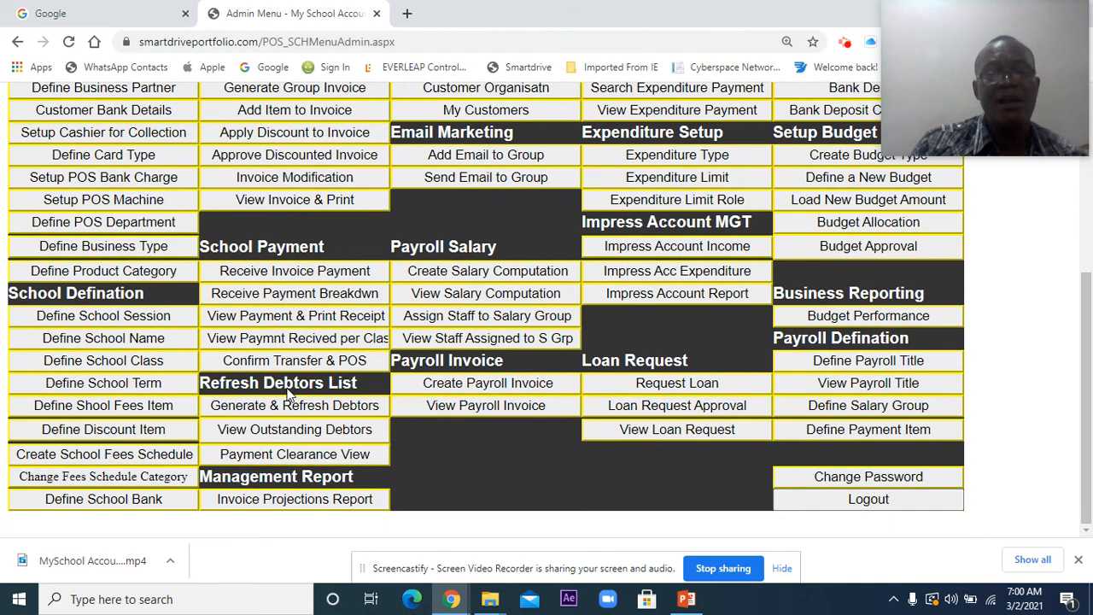